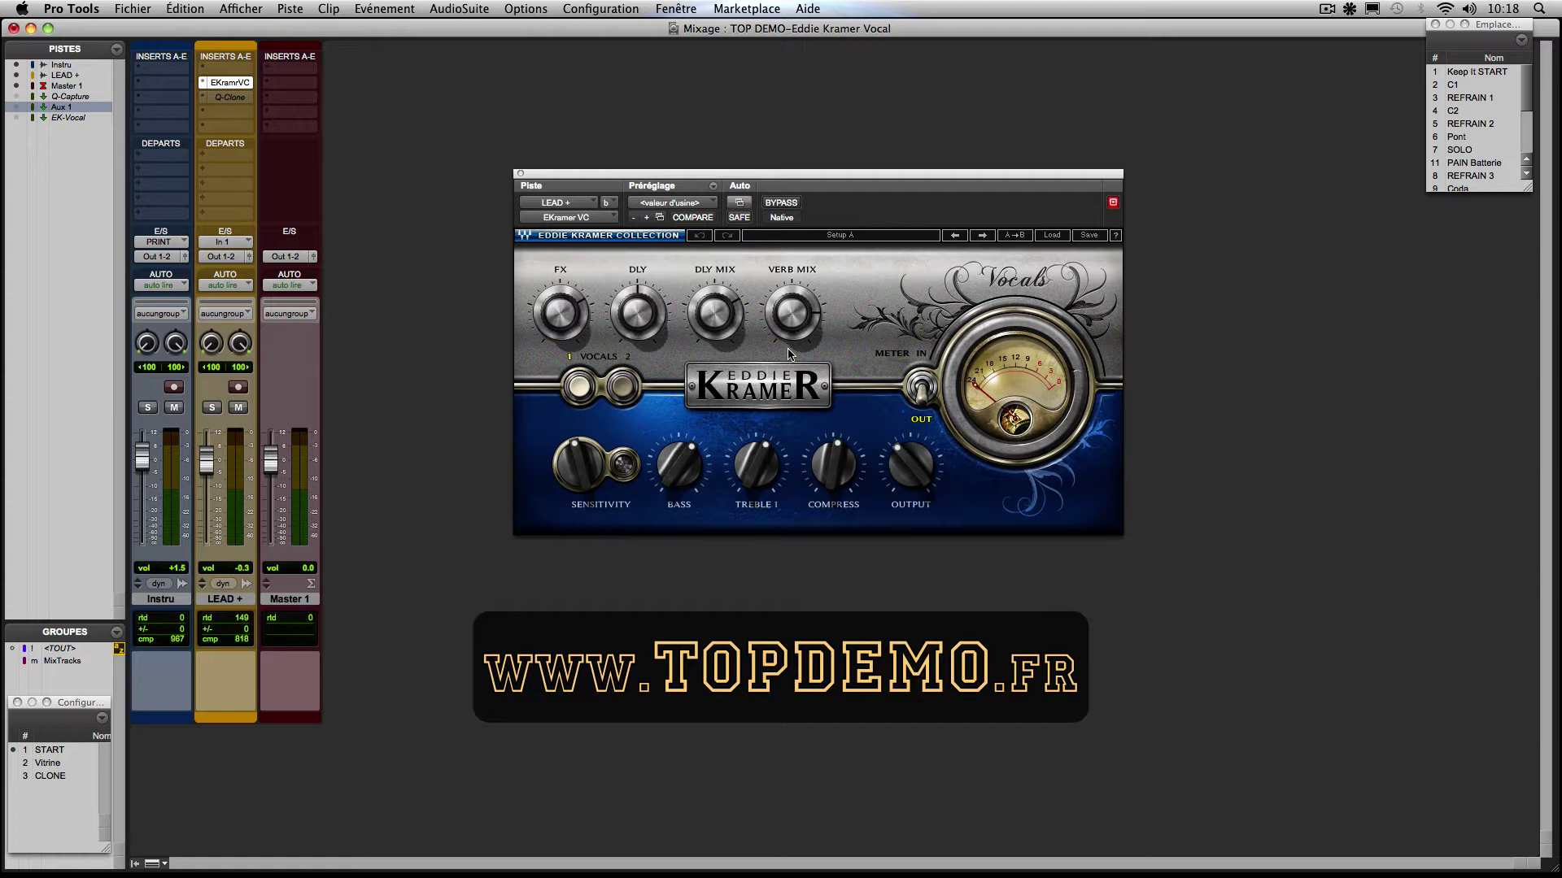
- Recall window configuration 2 Vitrine, return to configuration 1 START and reposition the EKramer VC window
key("KP_Decimal")
key("KP_2")
key("KP_Multiply")
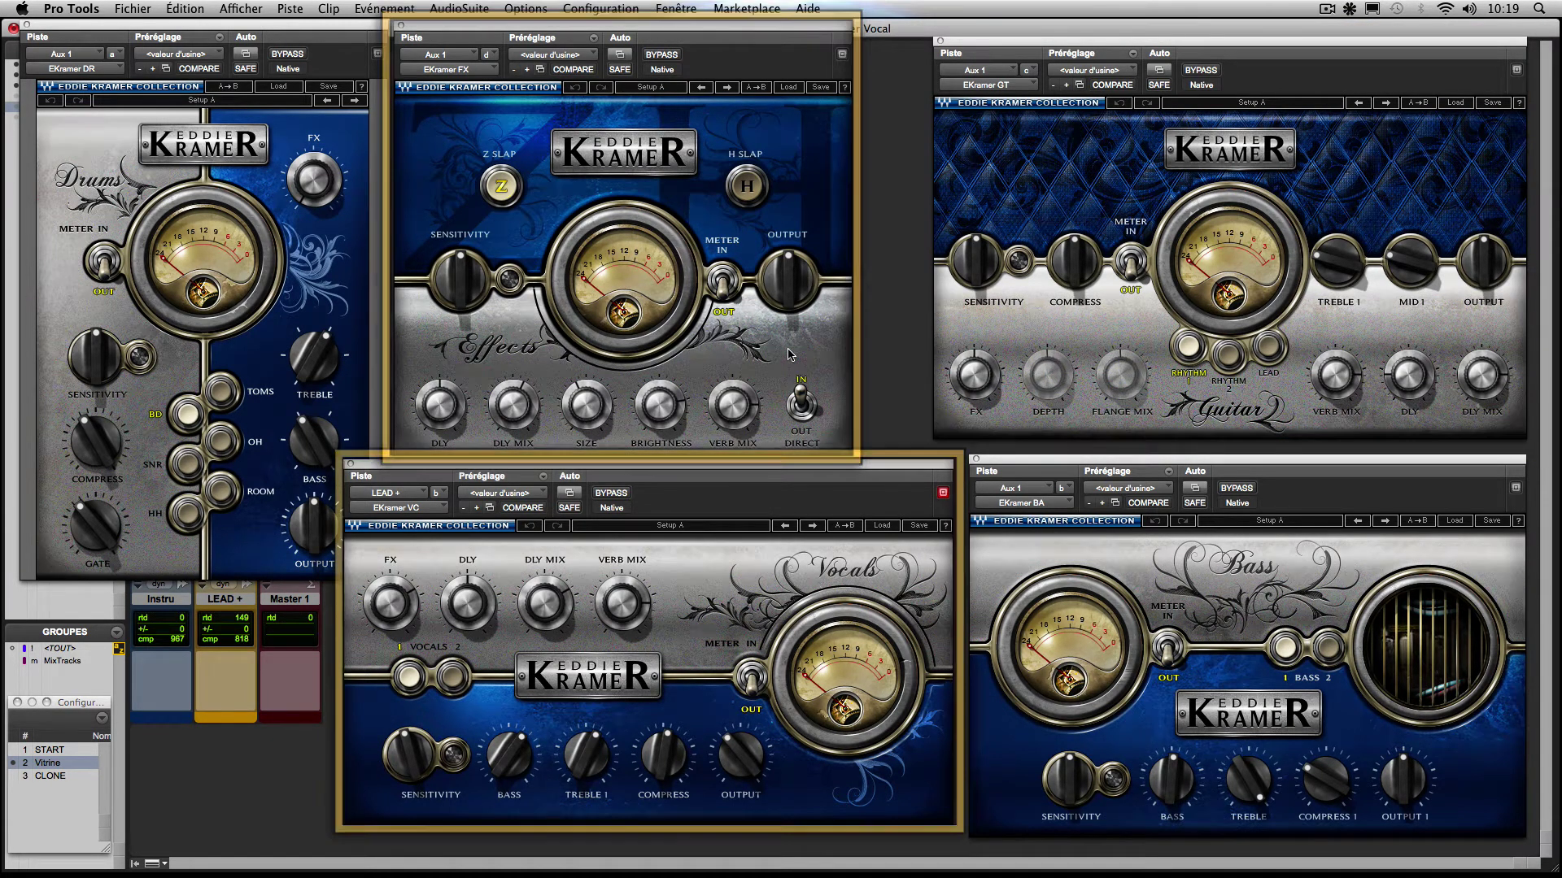
key("KP_Decimal")
key("KP_1")
key("KP_Multiply")
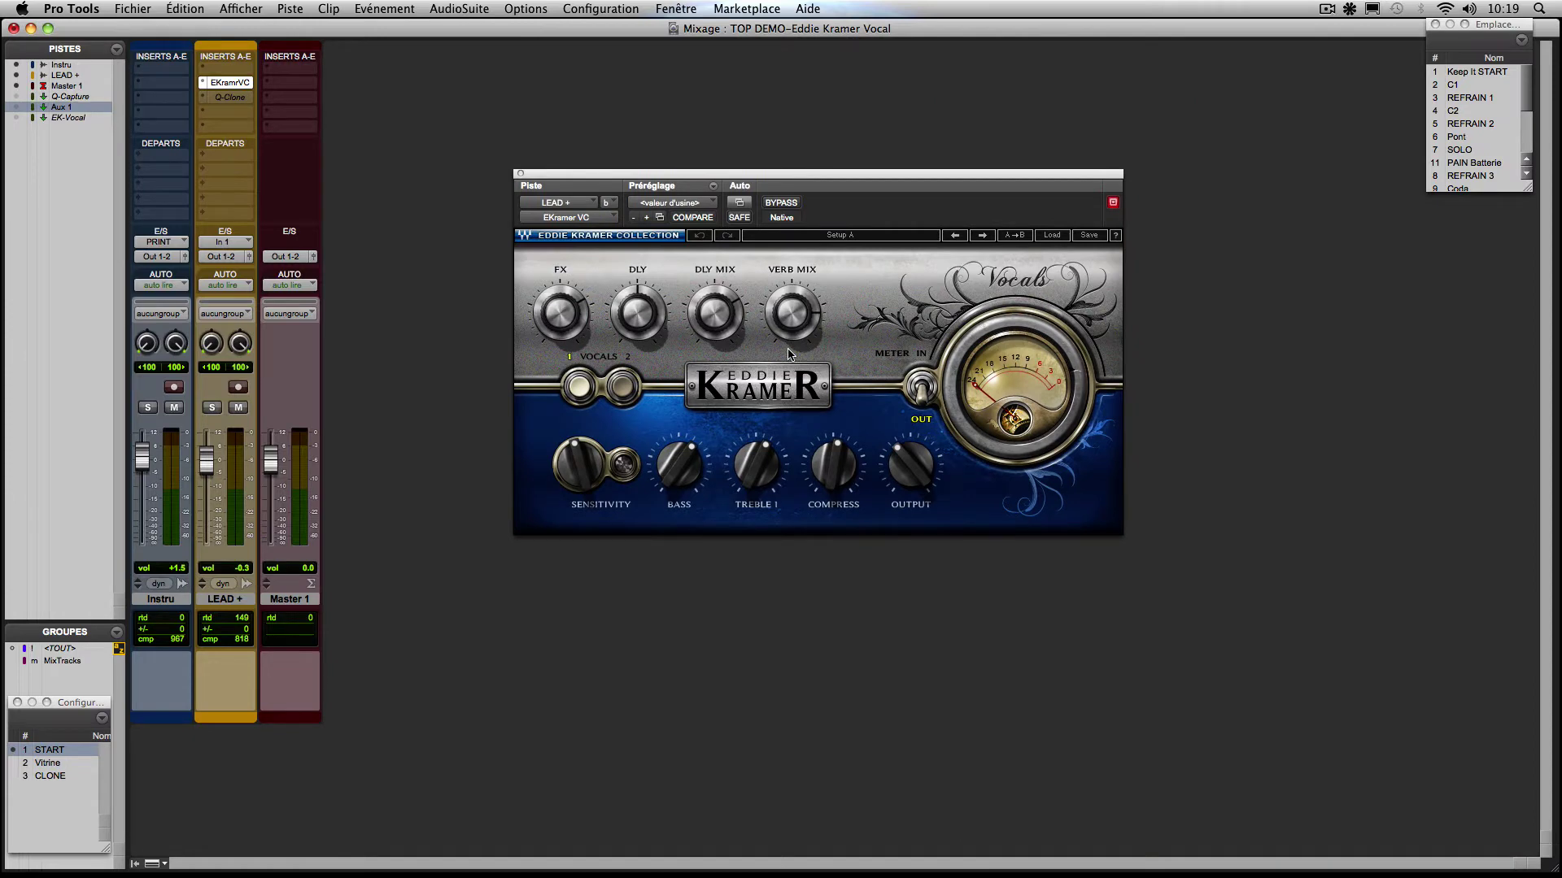
left_click_drag(784, 178, 753, 169)
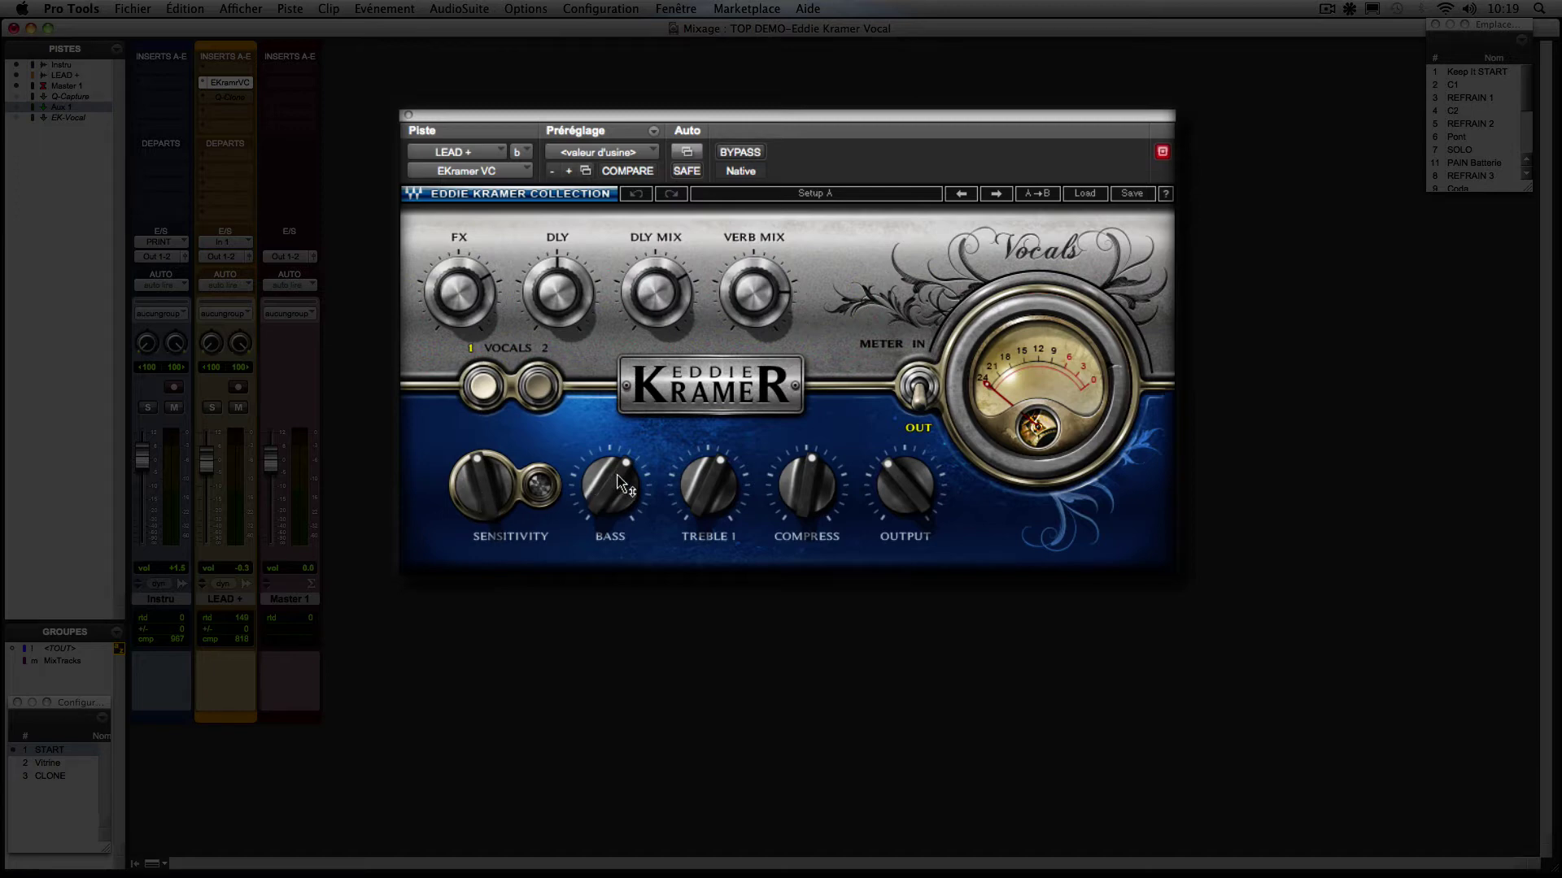
- Turn down the Bass on the vocal plug-in and raise its Sensitivity to about 26.7
left_click_drag(620, 480, 619, 508)
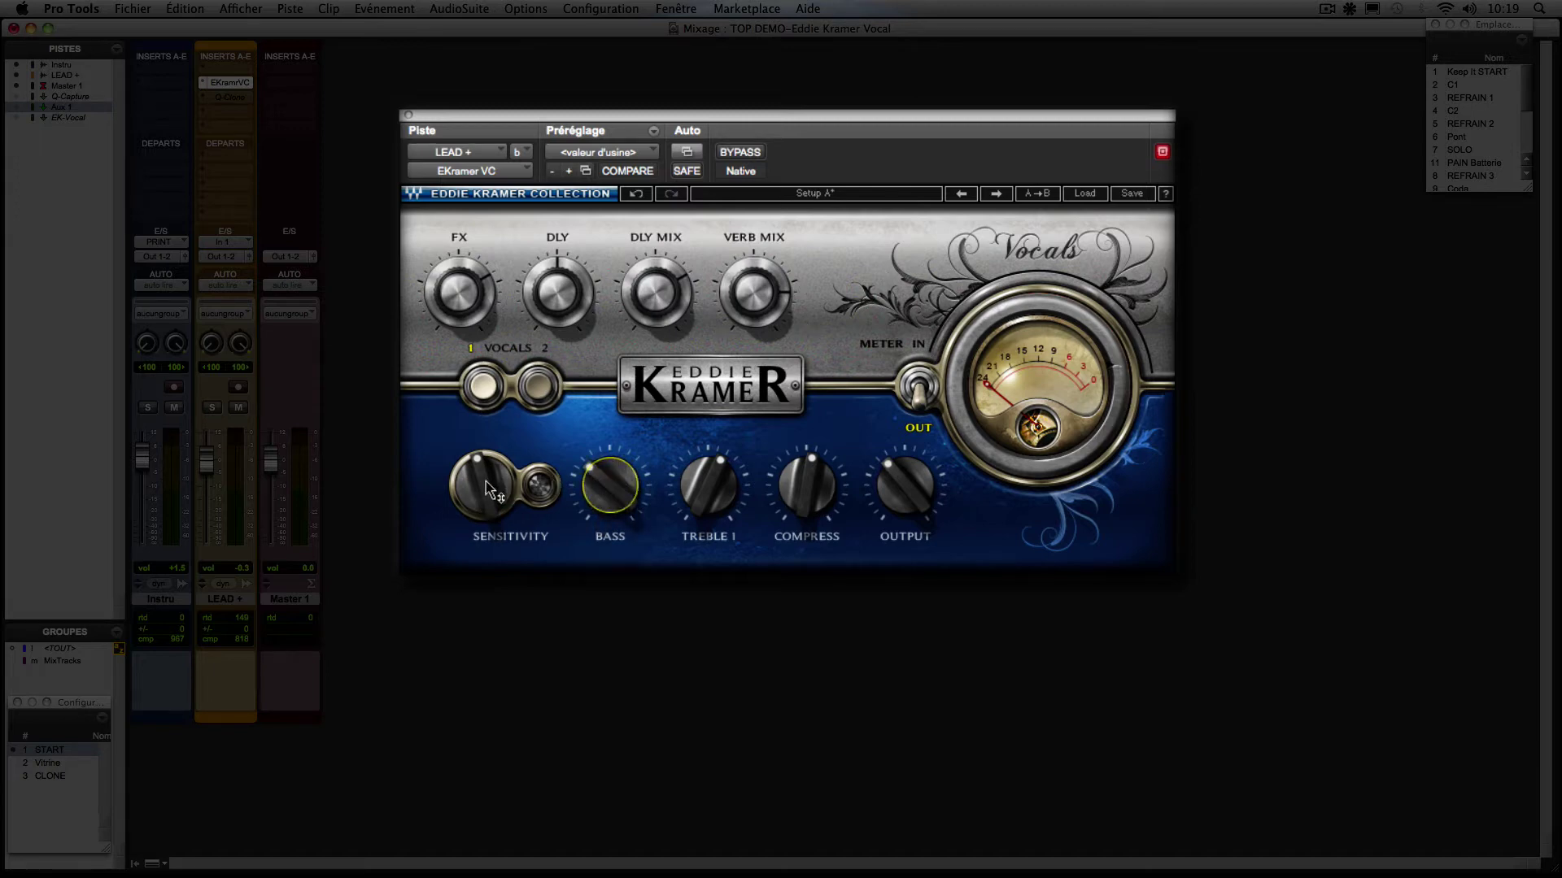
left_click_drag(486, 481, 482, 480)
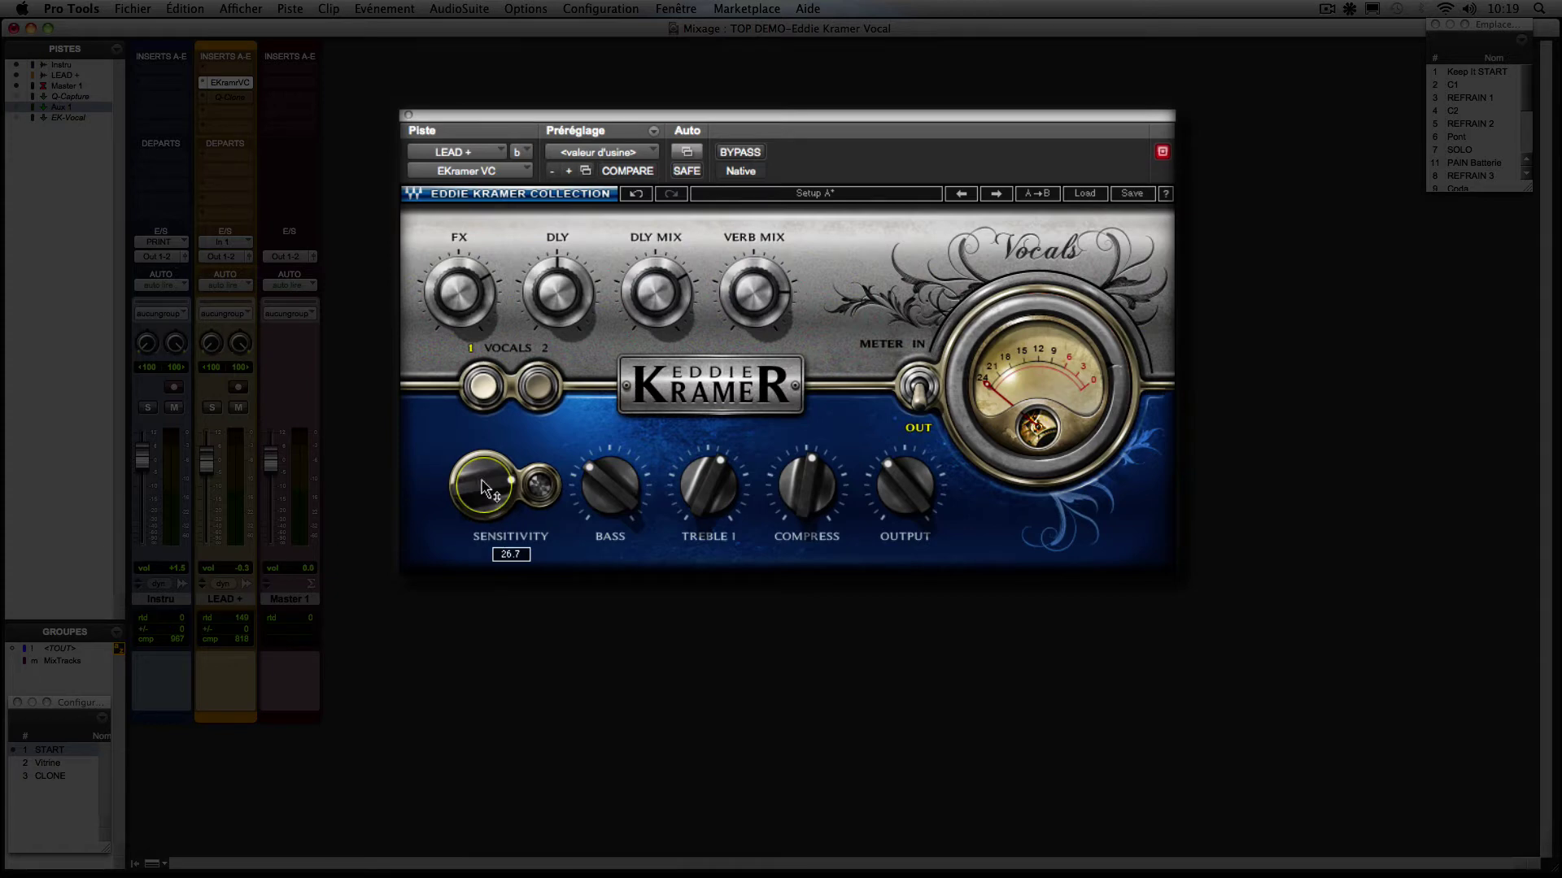
- Switch the plug-in between Vocals 2 and Vocals 1 to compare the available effect controls, ending on Vocals 1
left_click(538, 388)
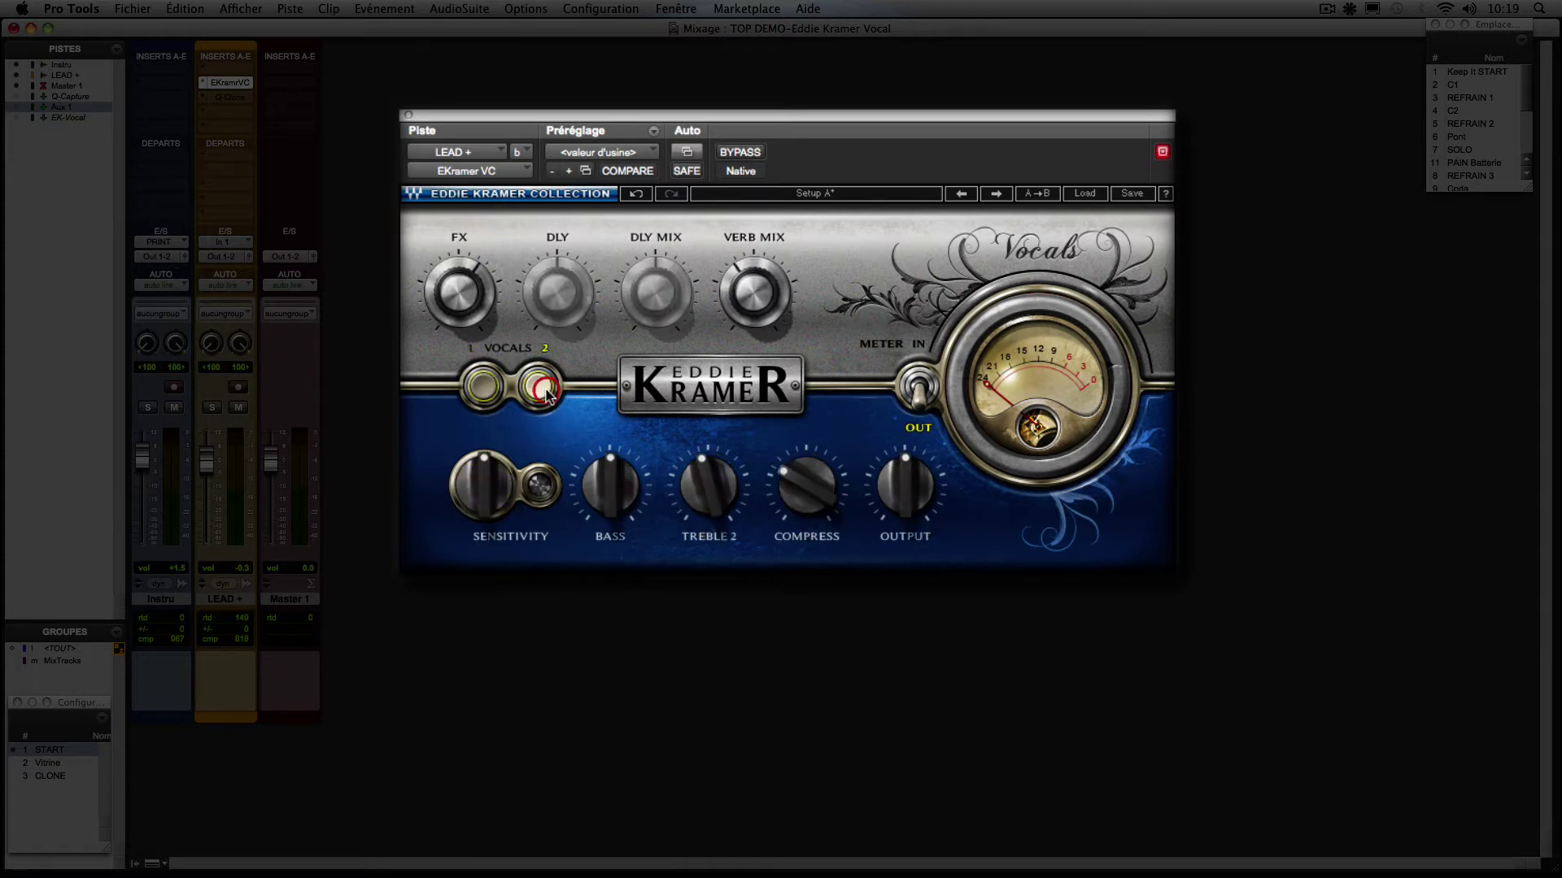
left_click(481, 389)
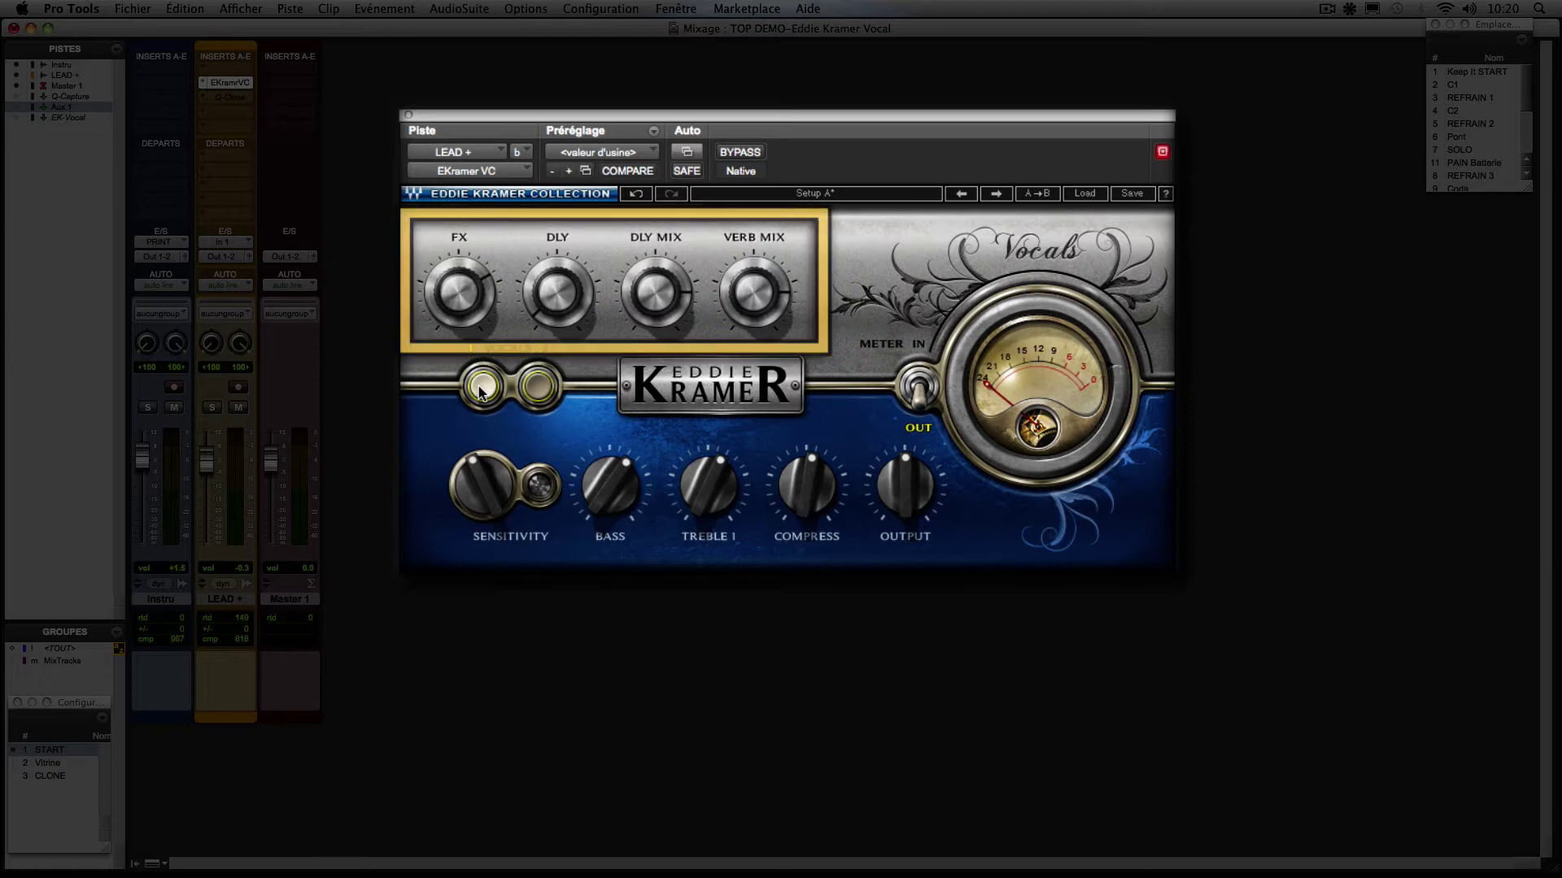
left_click(540, 387)
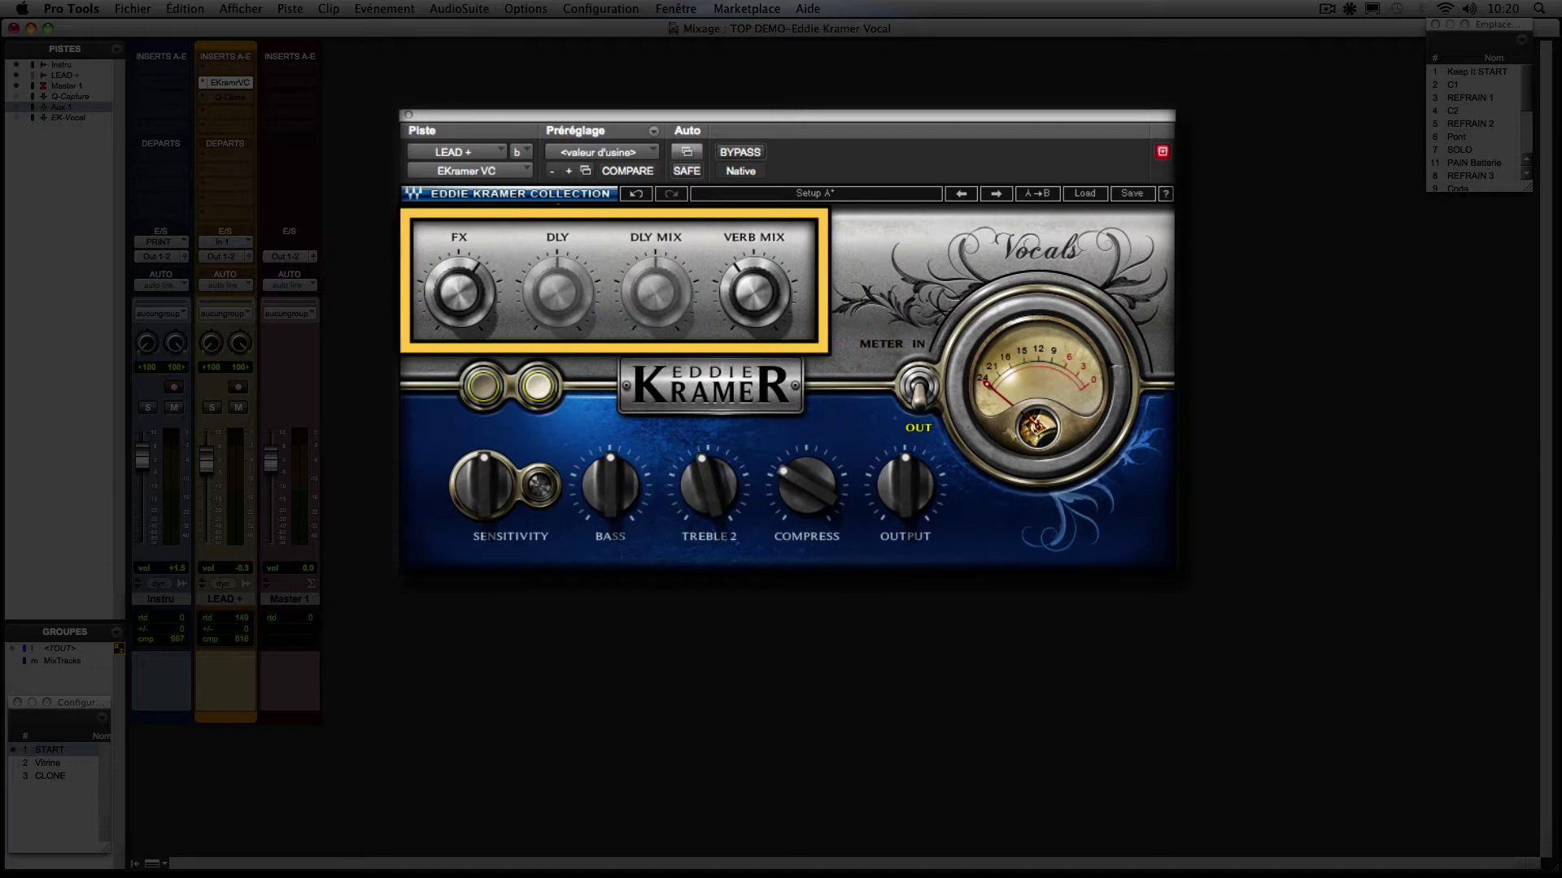
left_click(486, 387)
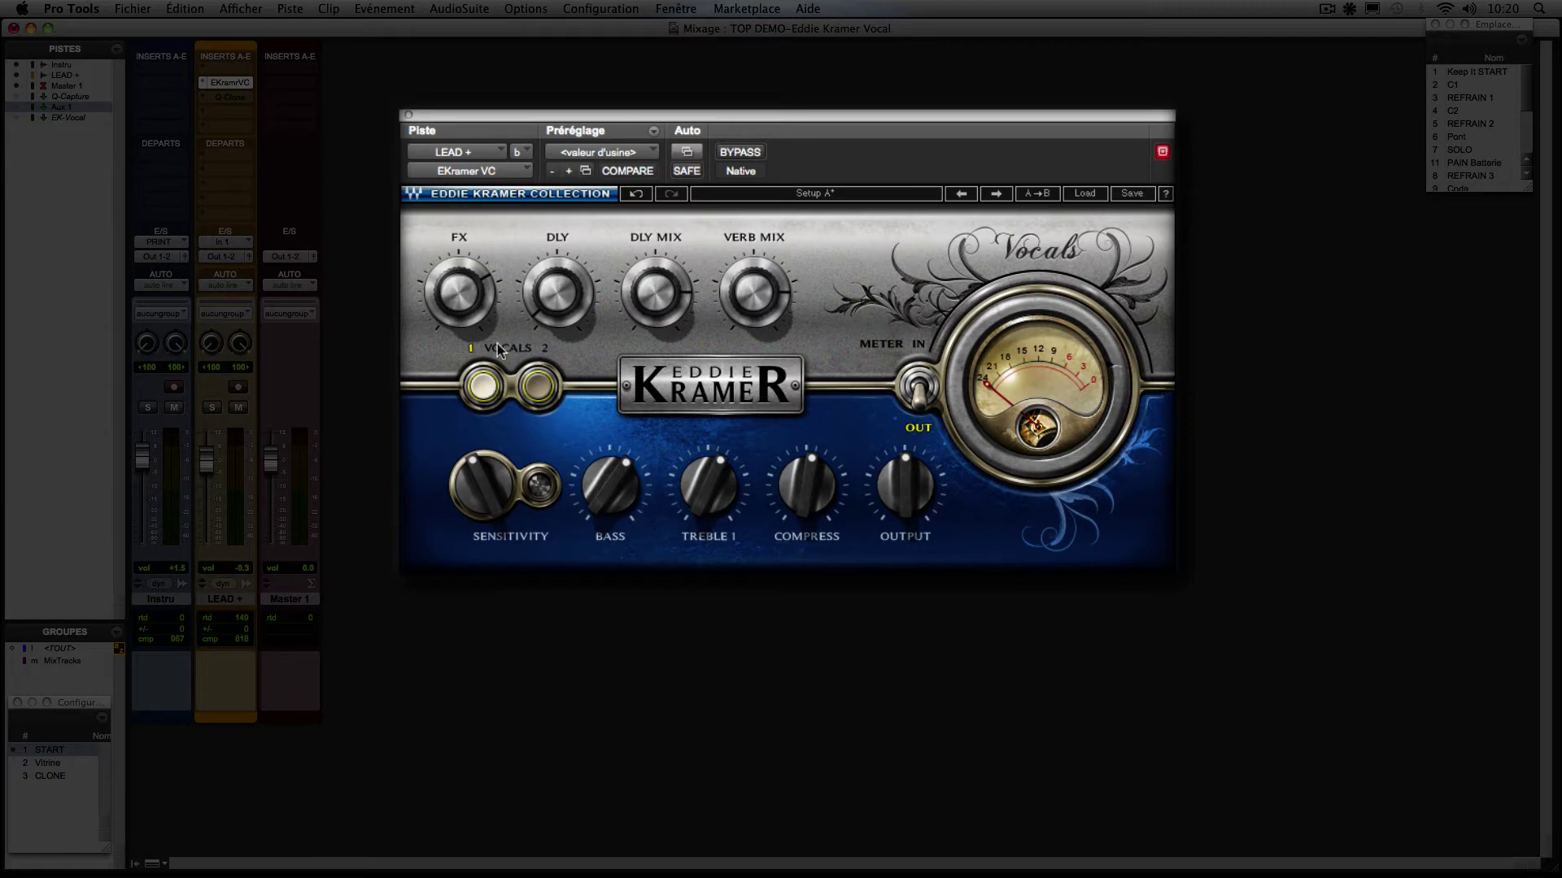
- Turn the FX, DLY MIX and VERB MIX controls down to Min in Vocals 1 mode
left_click_drag(470, 273, 470, 321)
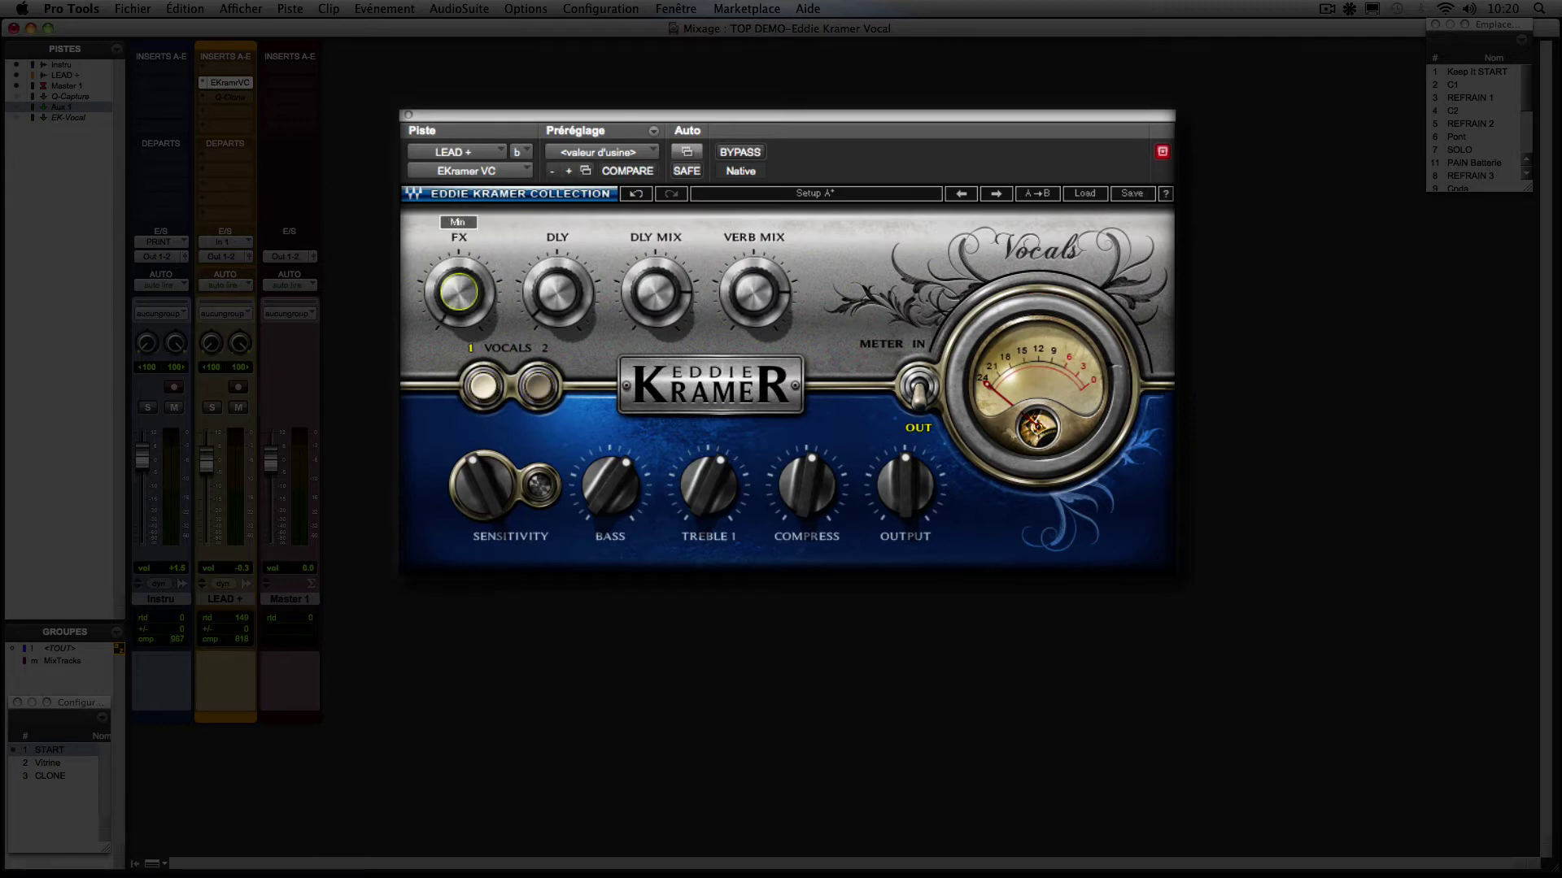
left_click(651, 286)
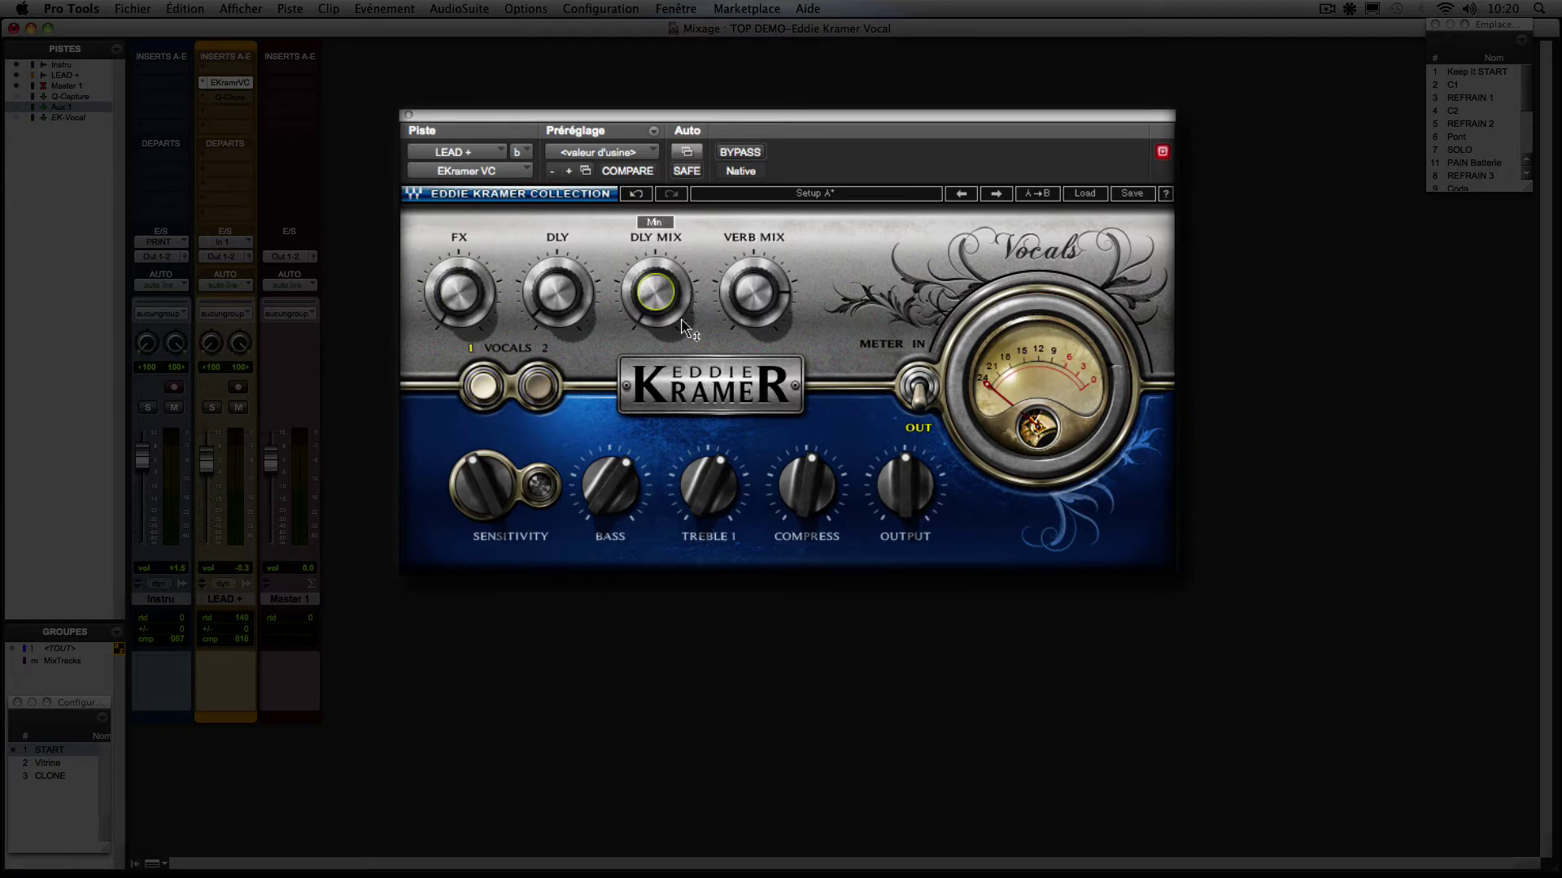
left_click(756, 293)
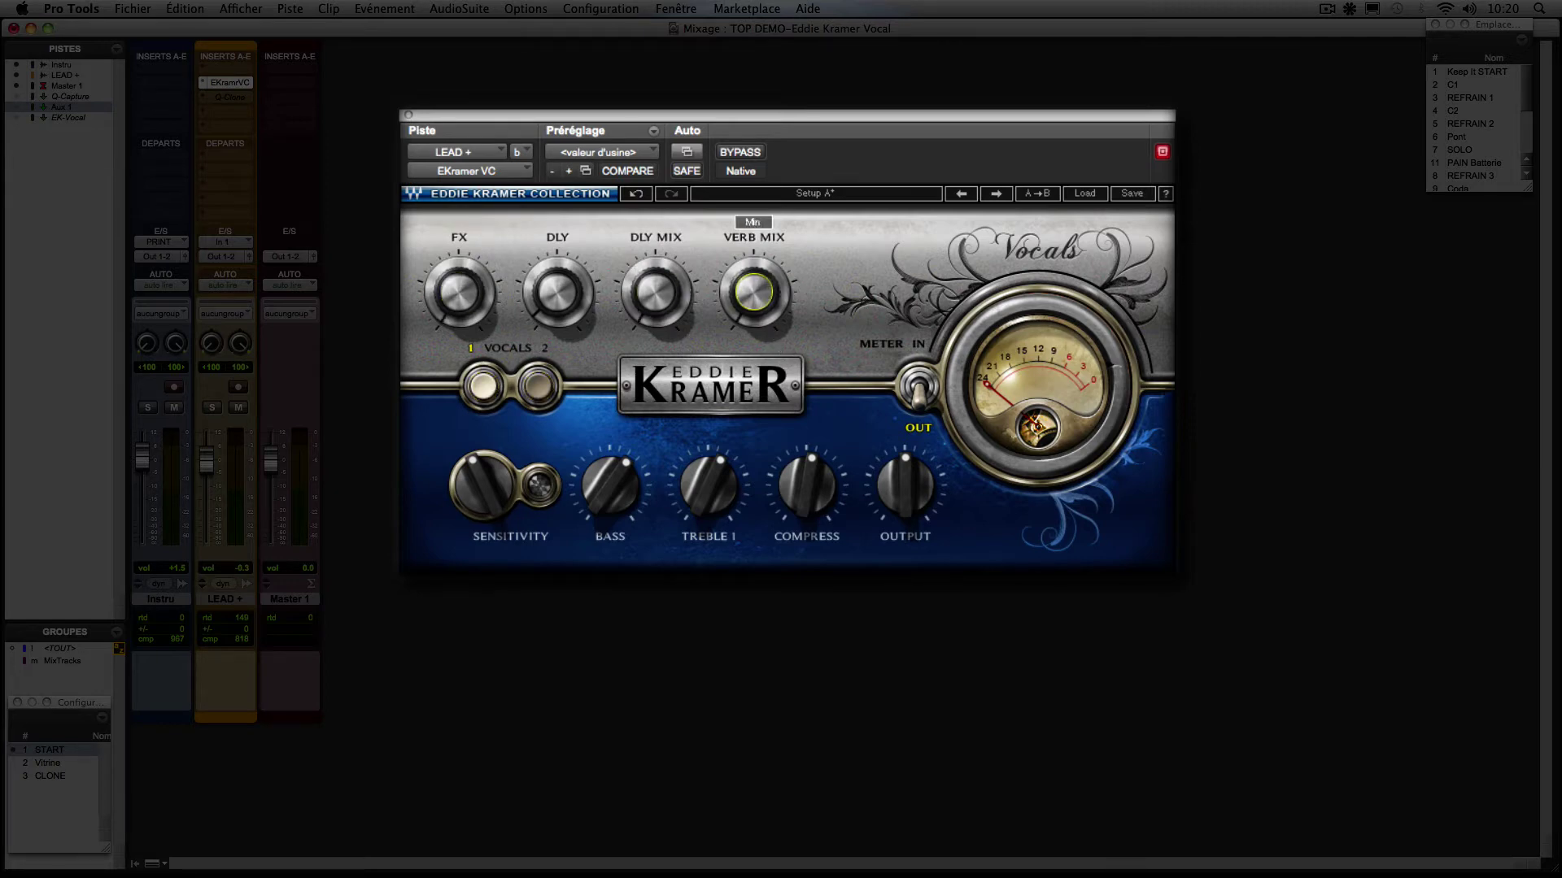
- Bring Treble to about -1.3 and Bass to about -0.6, and turn Compress down to its minimum
left_click(611, 492)
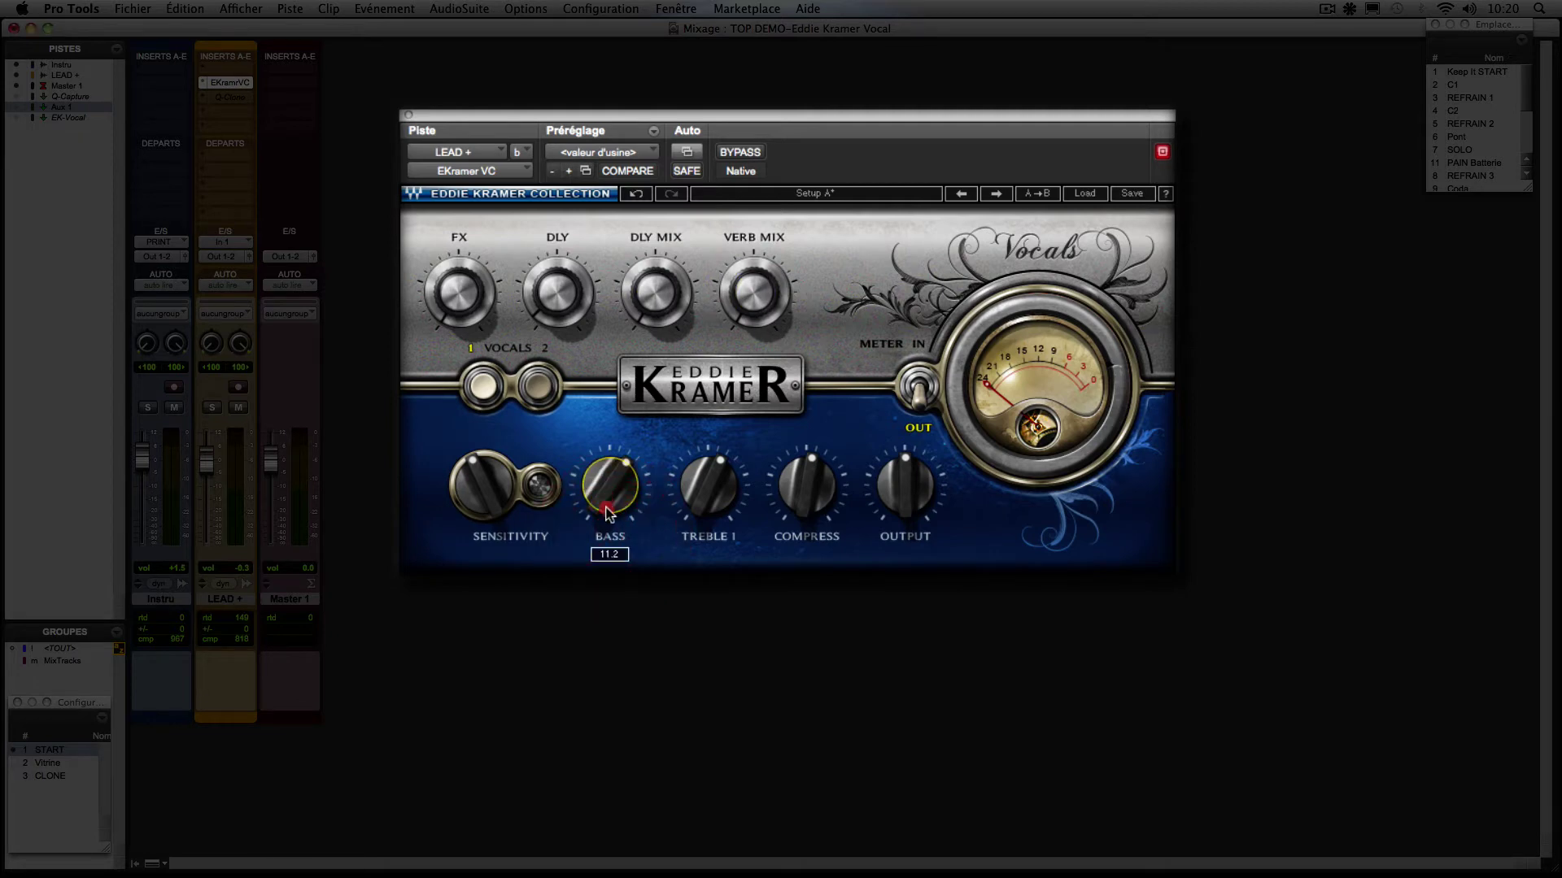
key("Tab")
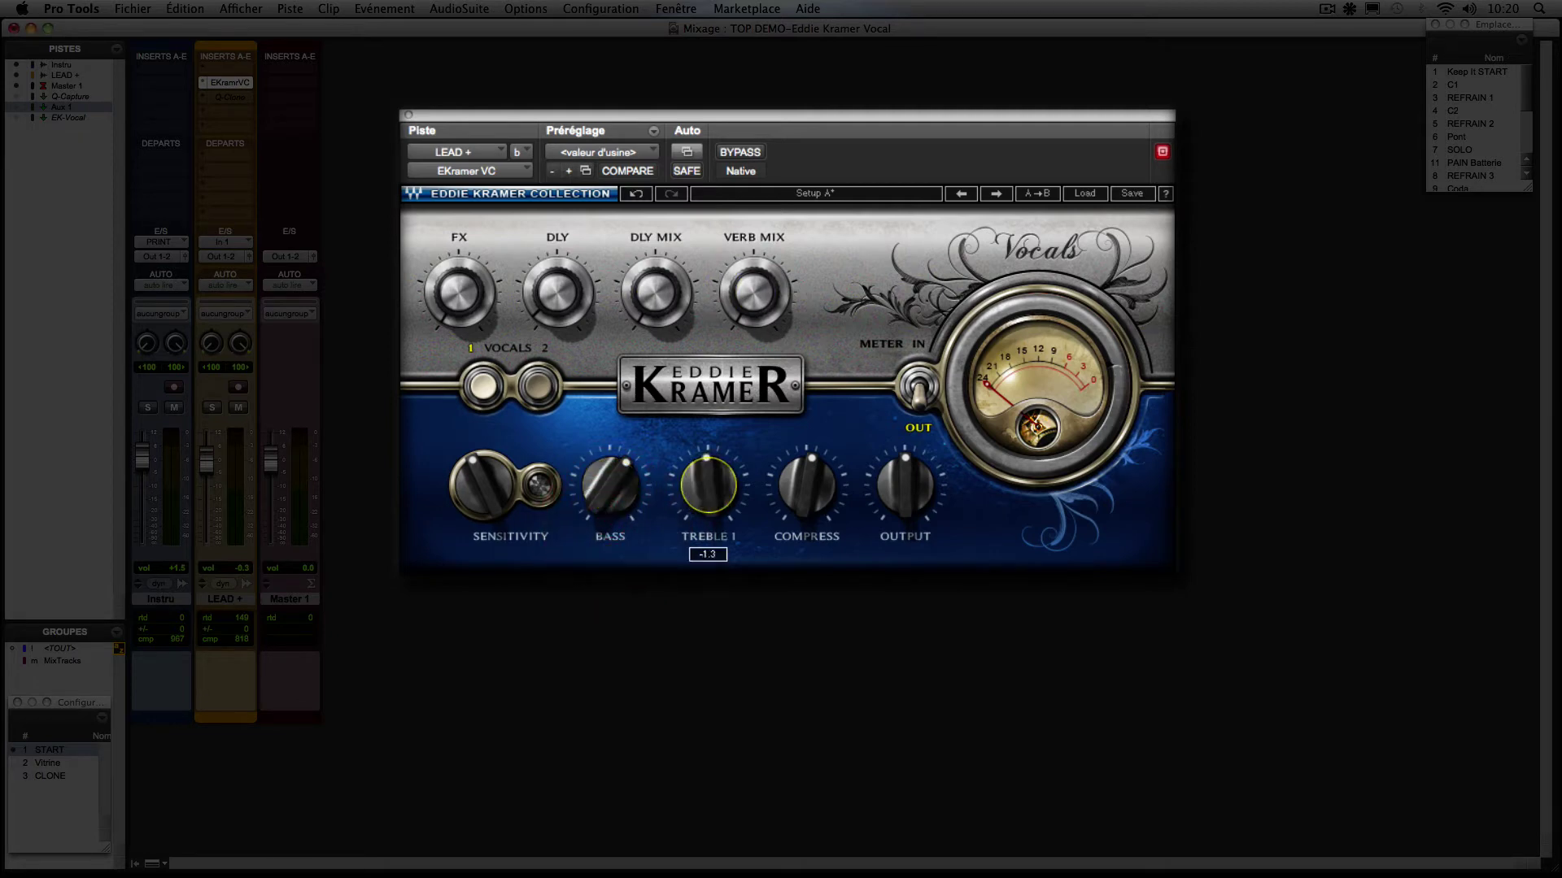
left_click(798, 475)
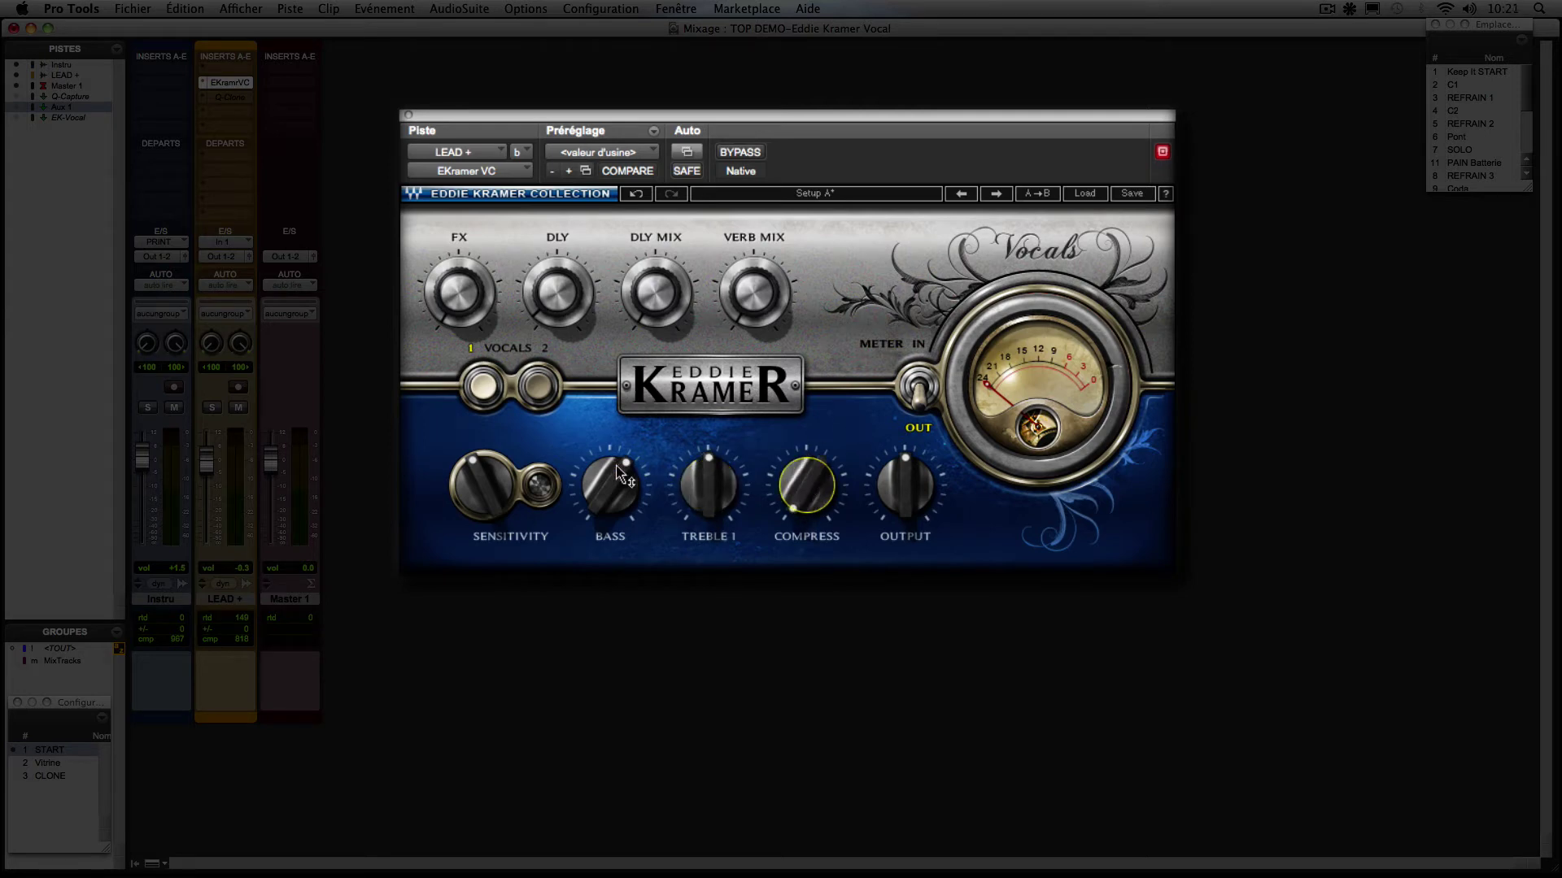
left_click_drag(616, 465, 617, 537)
left_click_drag(614, 471, 614, 403)
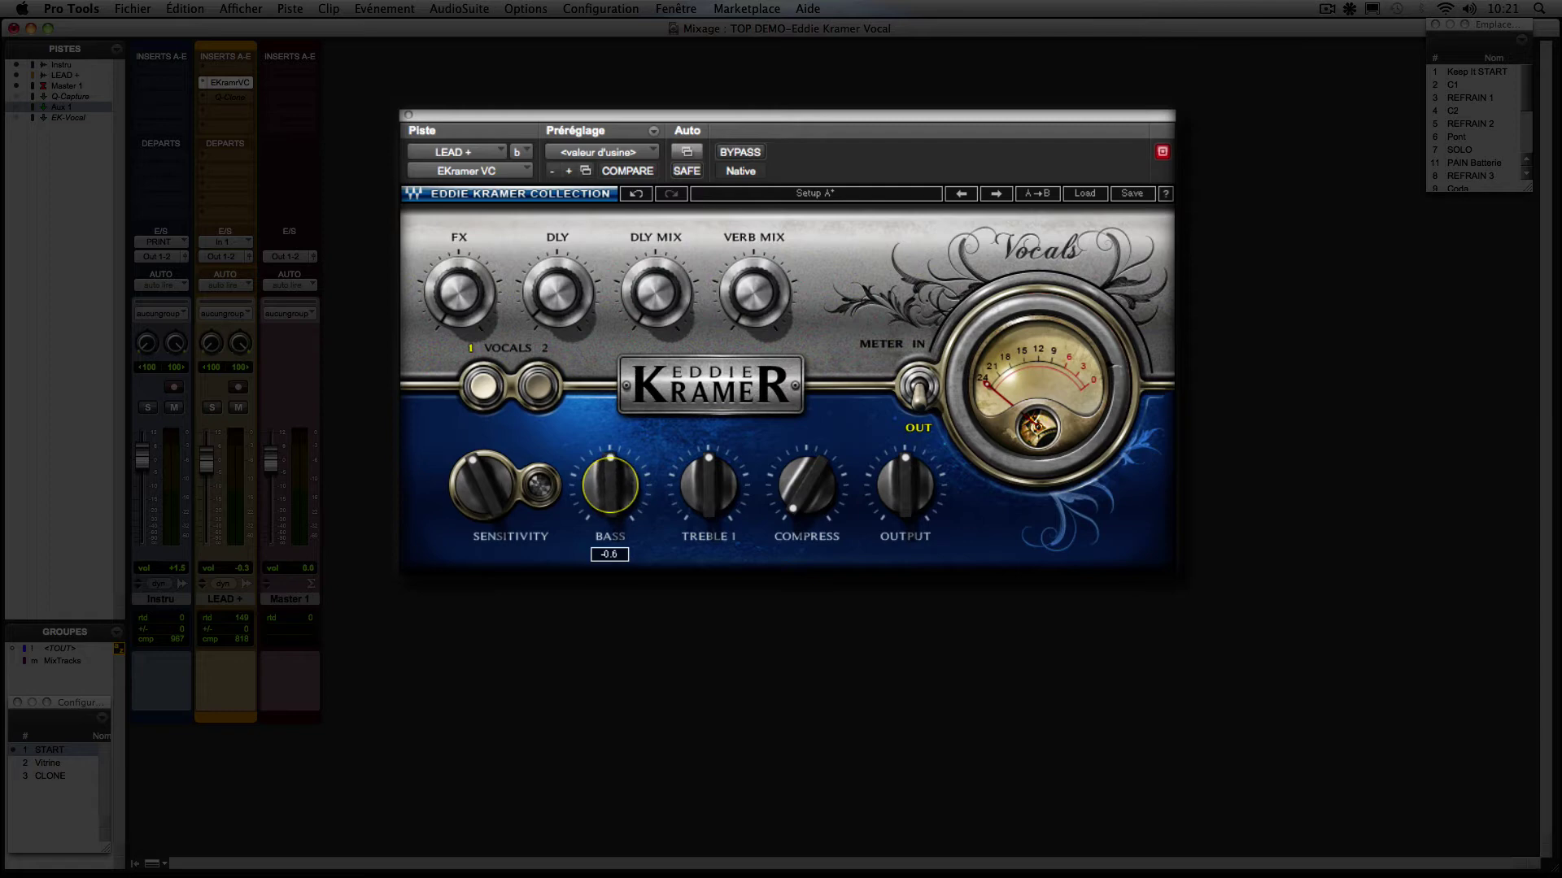
- Bypass the EKramer VC plug-in and play the session to hear the unprocessed vocal
left_click(740, 153)
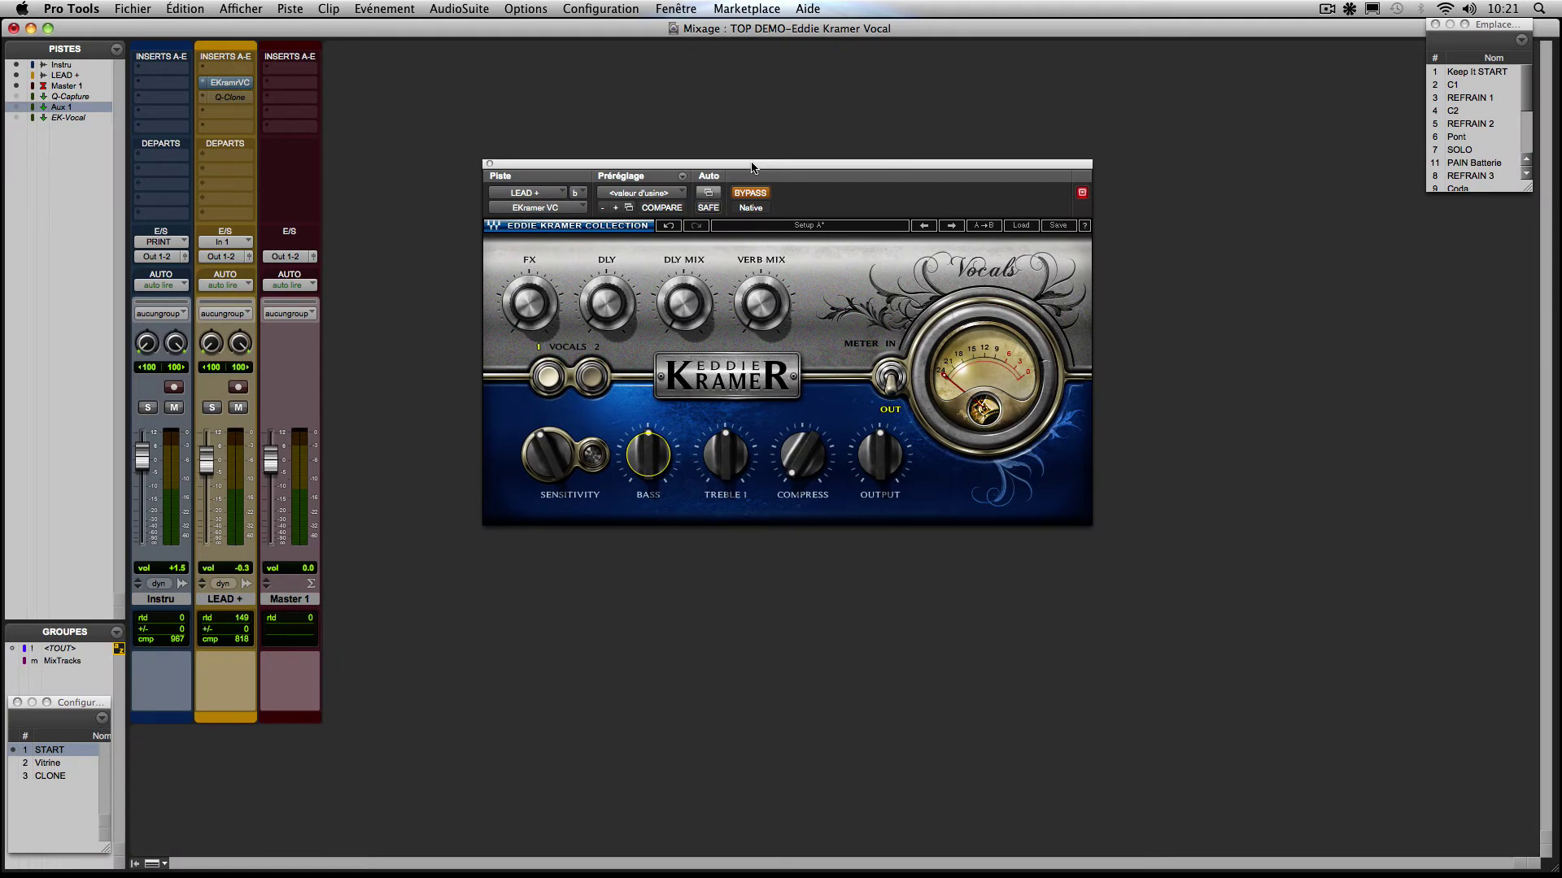
key("space")
- Remove EKramer VC from insert B of the LEAD + track and reinsert it as EKramer VC (mono/stéréo)
left_click(203, 85)
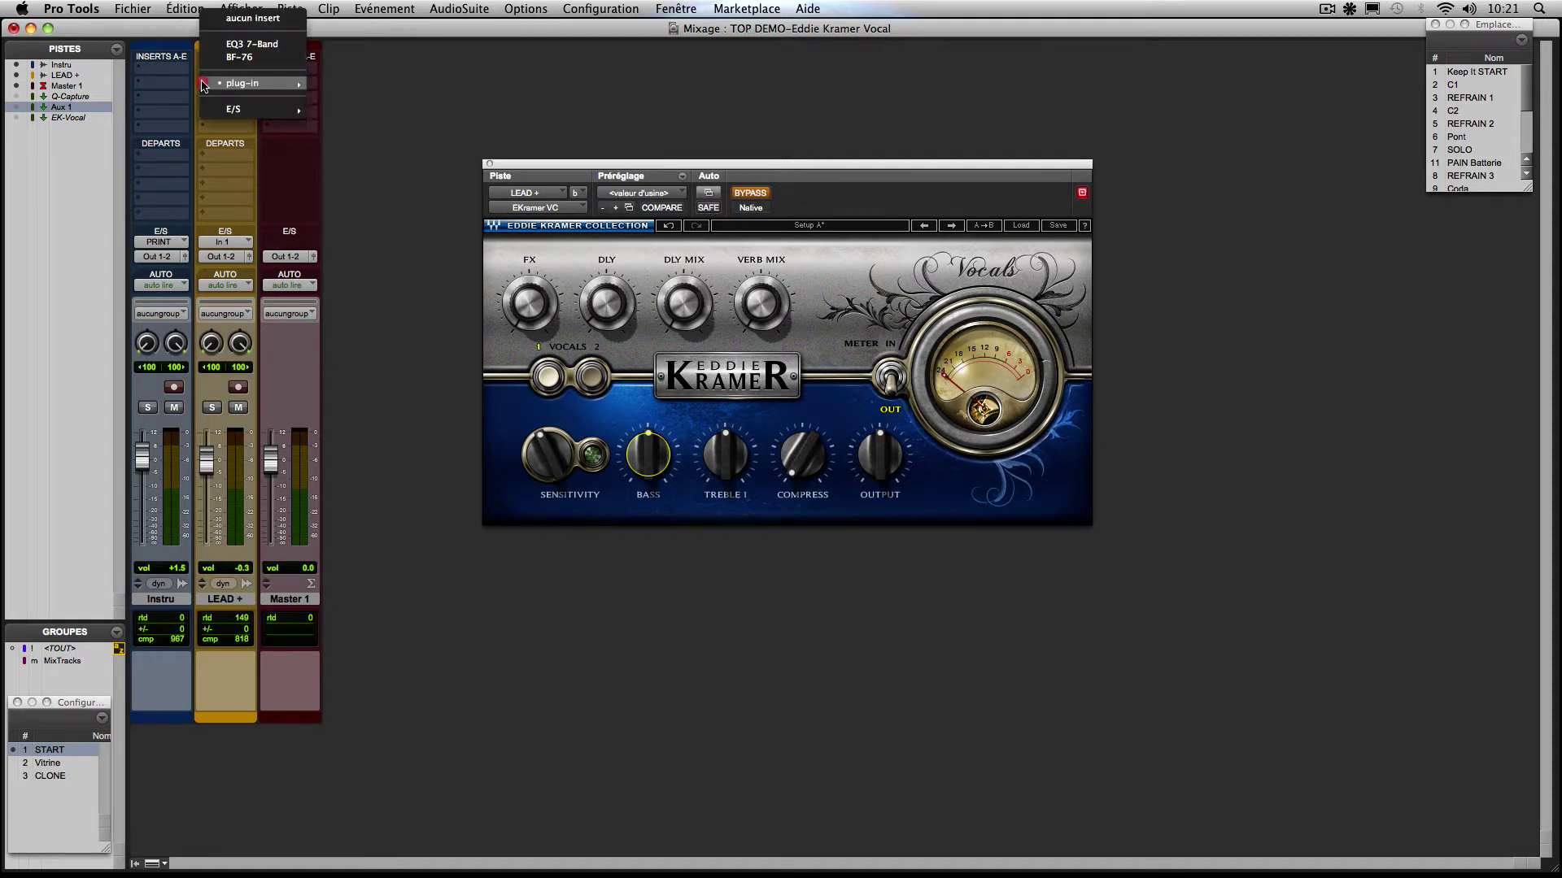
left_click(234, 17)
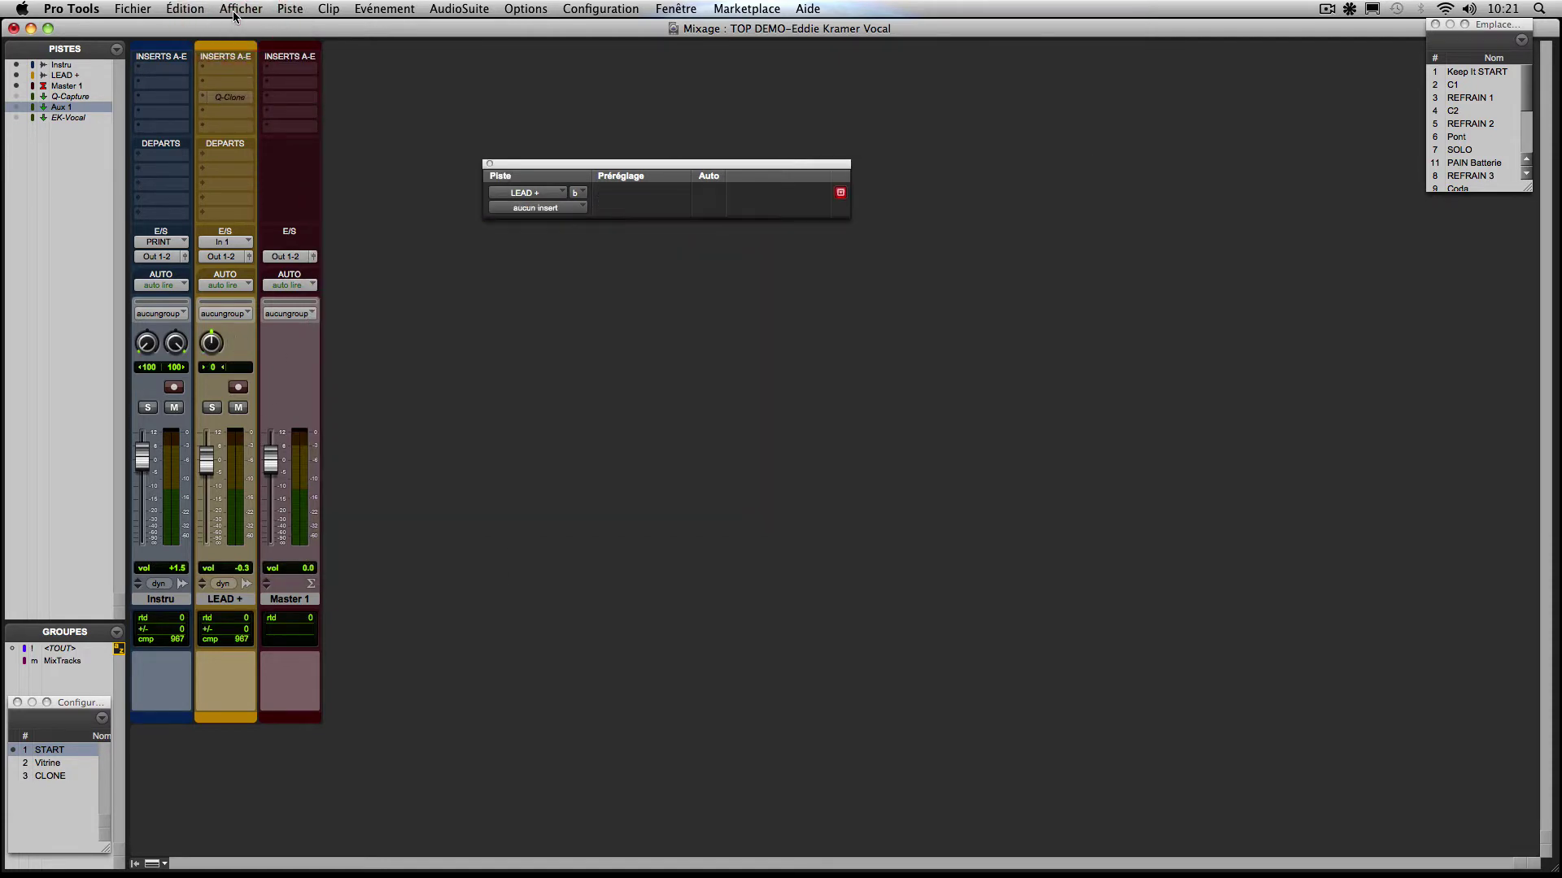
left_click(204, 84)
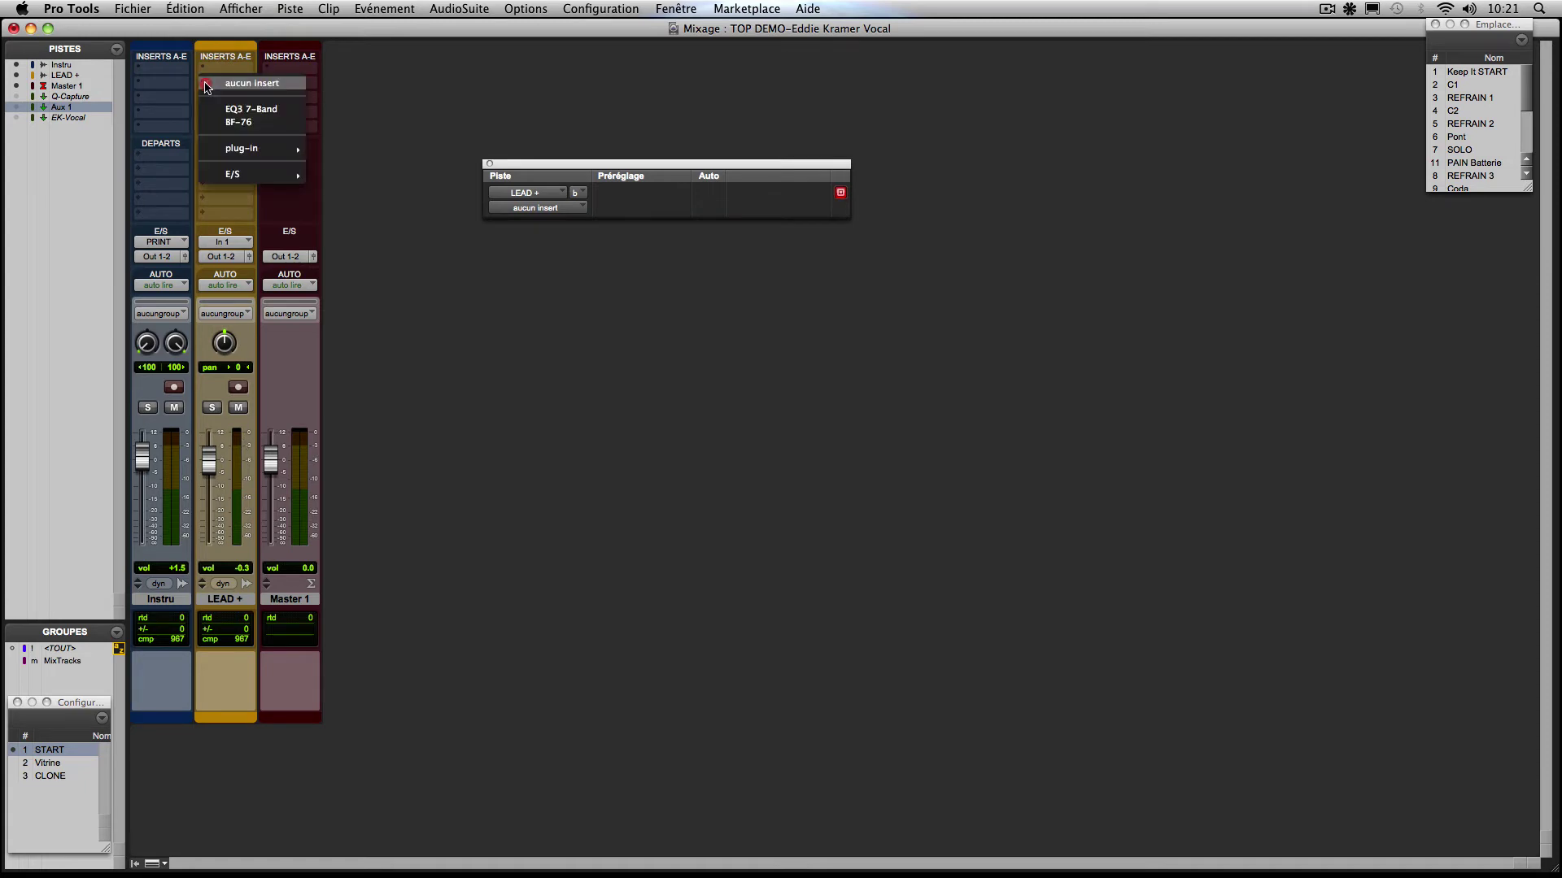
mouse_move(213, 148)
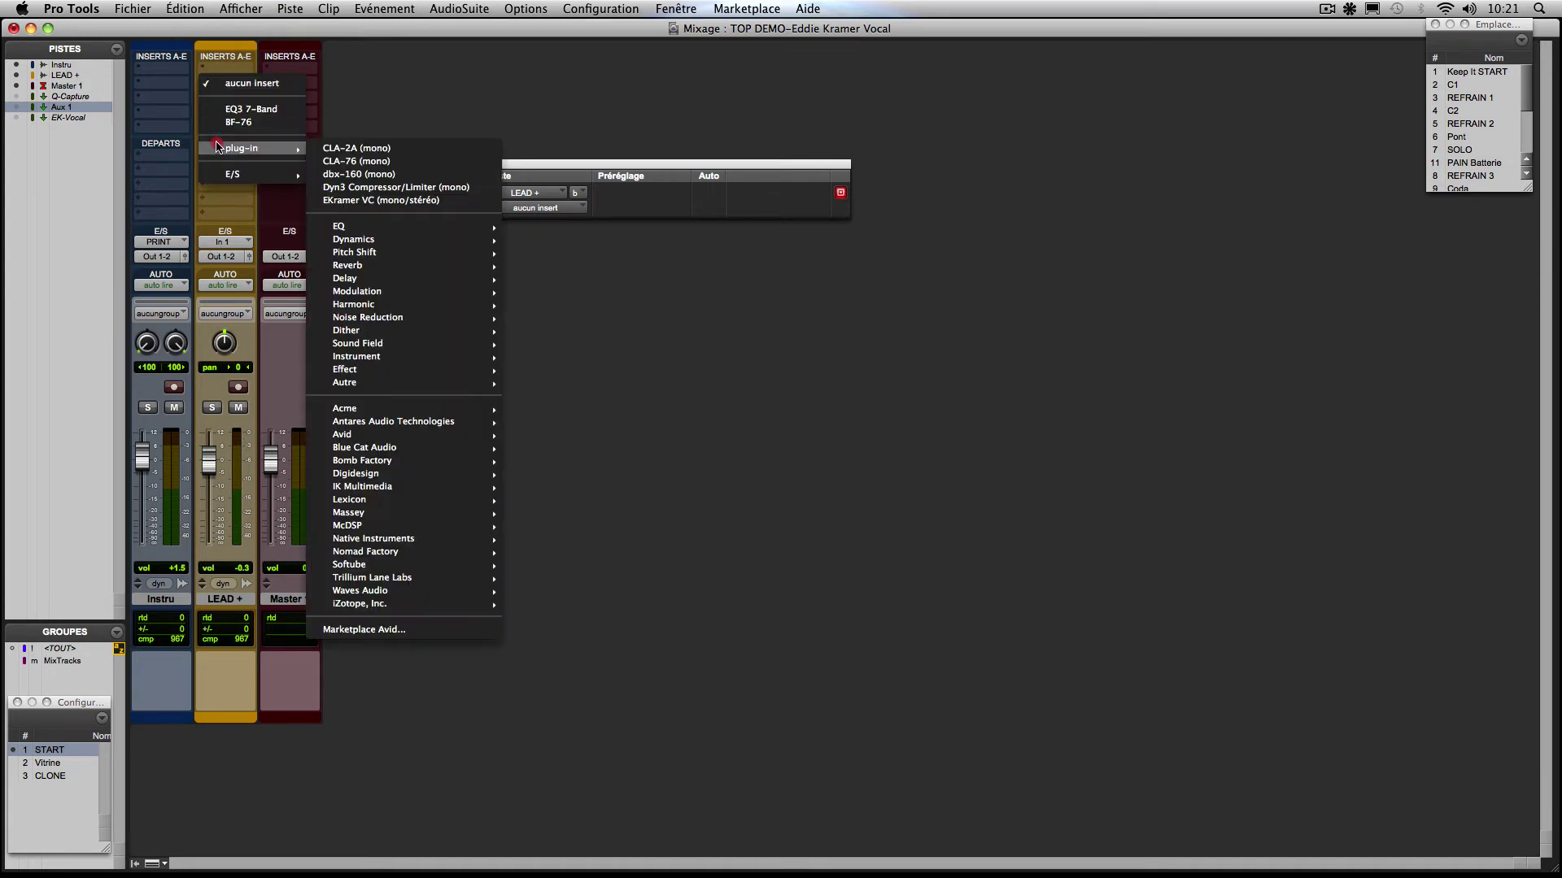
left_click(373, 199)
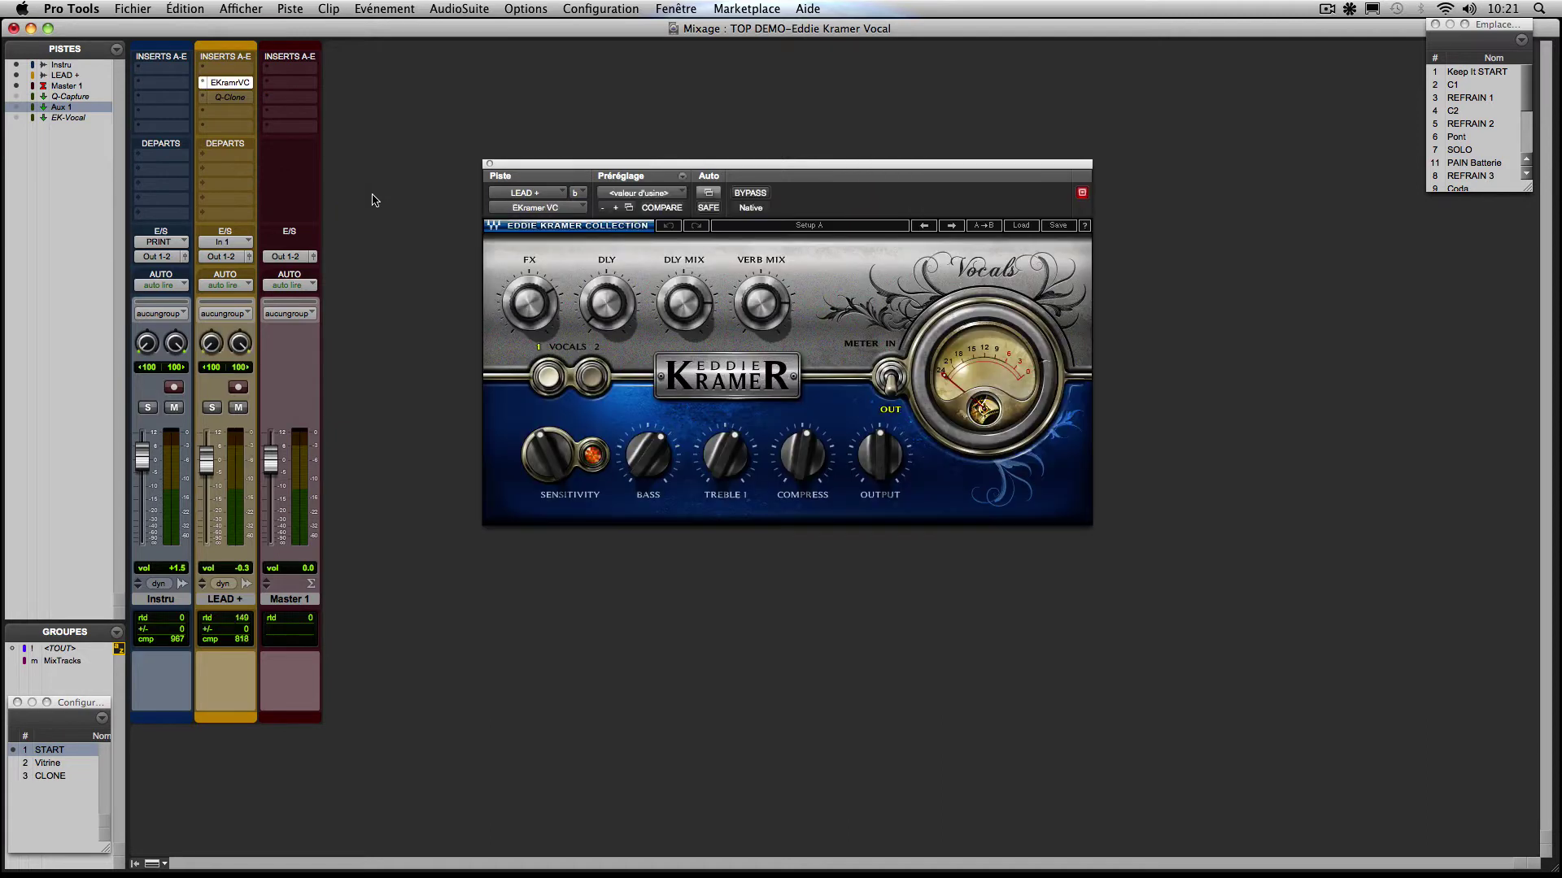
- Turn FX, DLY MIX and VERB MIX down to Min, centre Bass and Treble, and set Compress to its minimum
left_click_drag(529, 298, 527, 304)
left_click(683, 302)
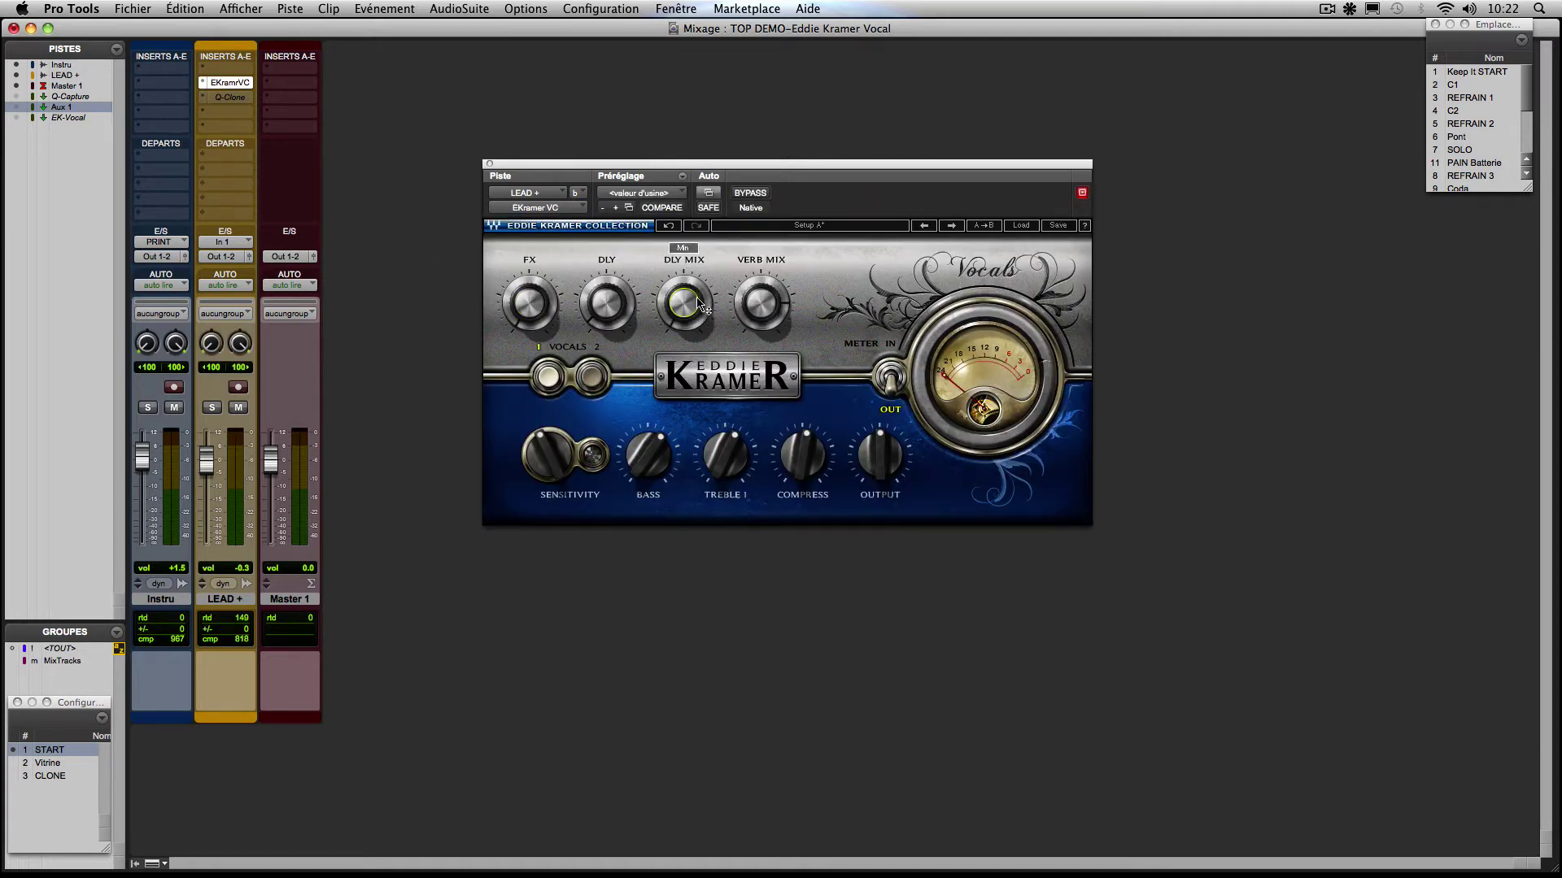
left_click(760, 303)
left_click_drag(666, 452, 802, 487)
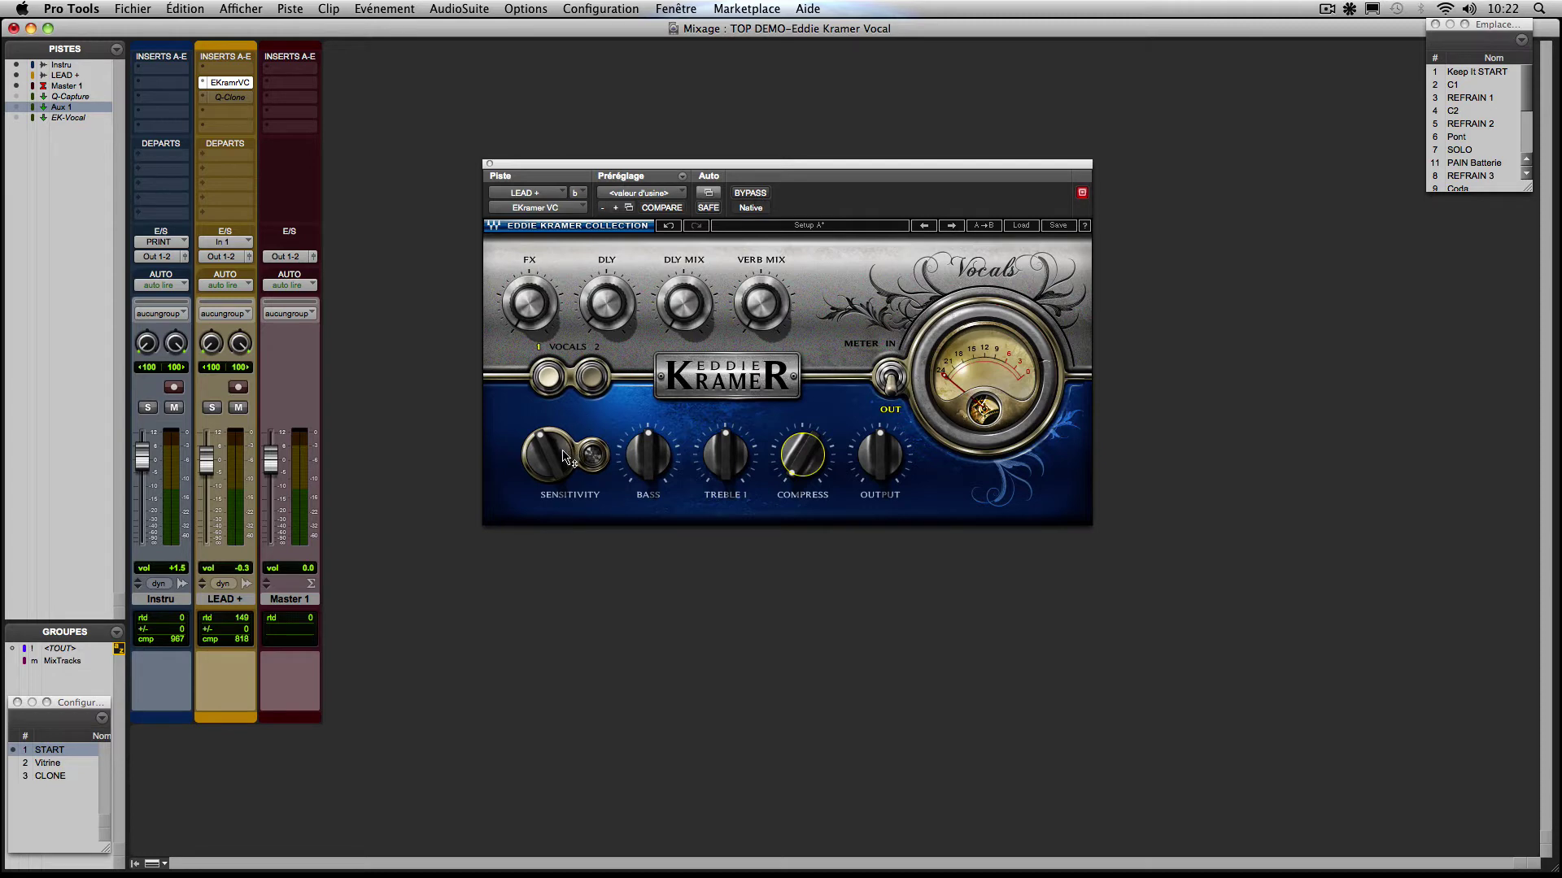
- Adjust the vocal plug-in's input Sensitivity against its level light, raising it to about 45.0
left_click_drag(563, 457, 572, 467)
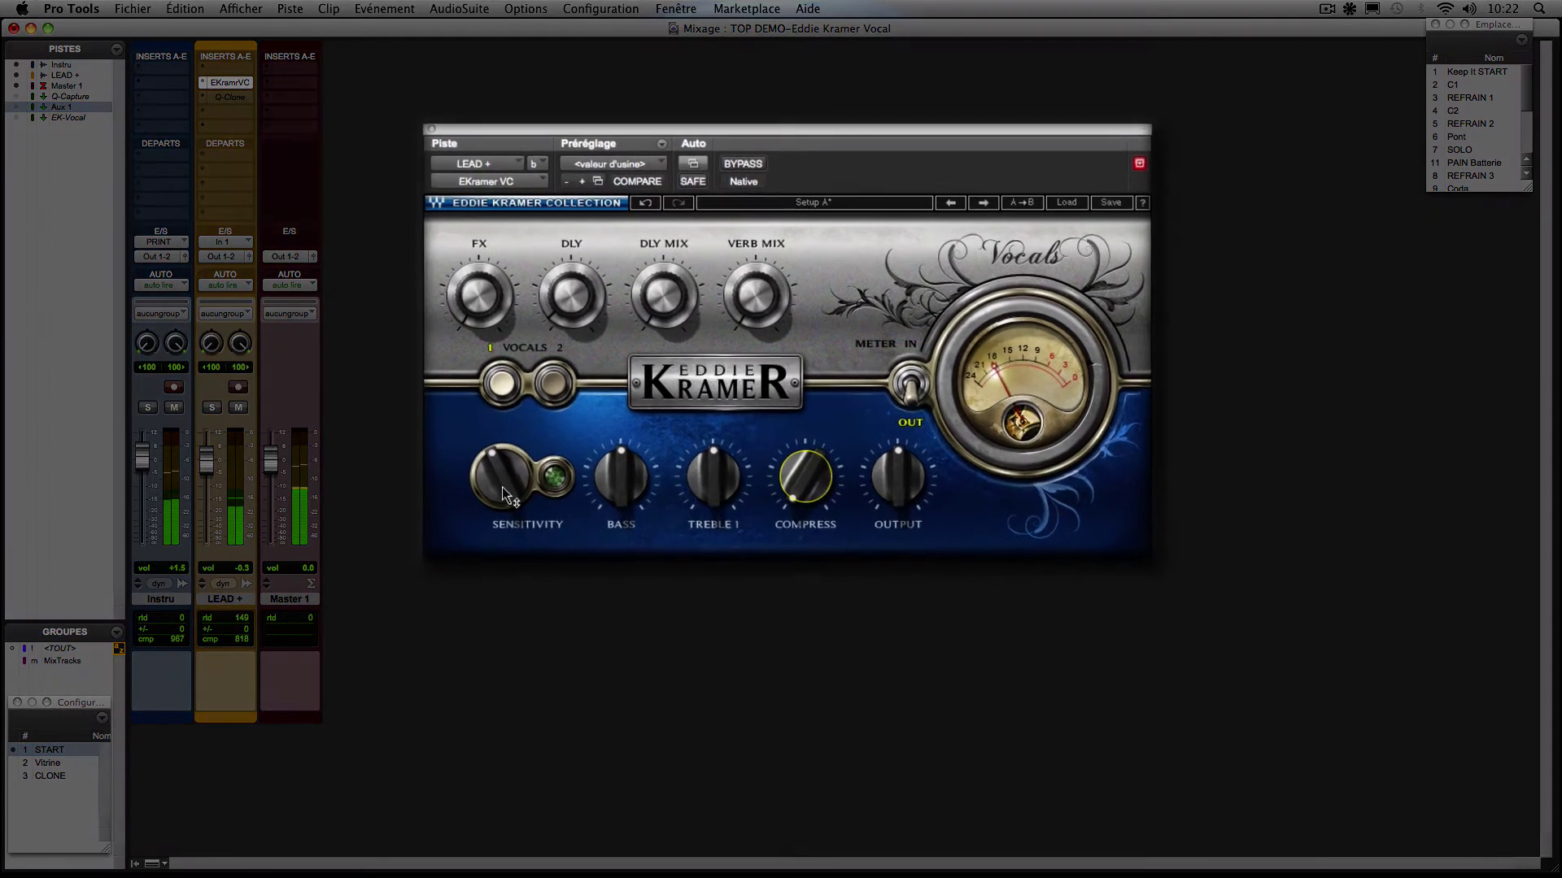
left_click(545, 457)
left_click_drag(482, 486, 481, 435)
scroll(483, 498, "up", 5)
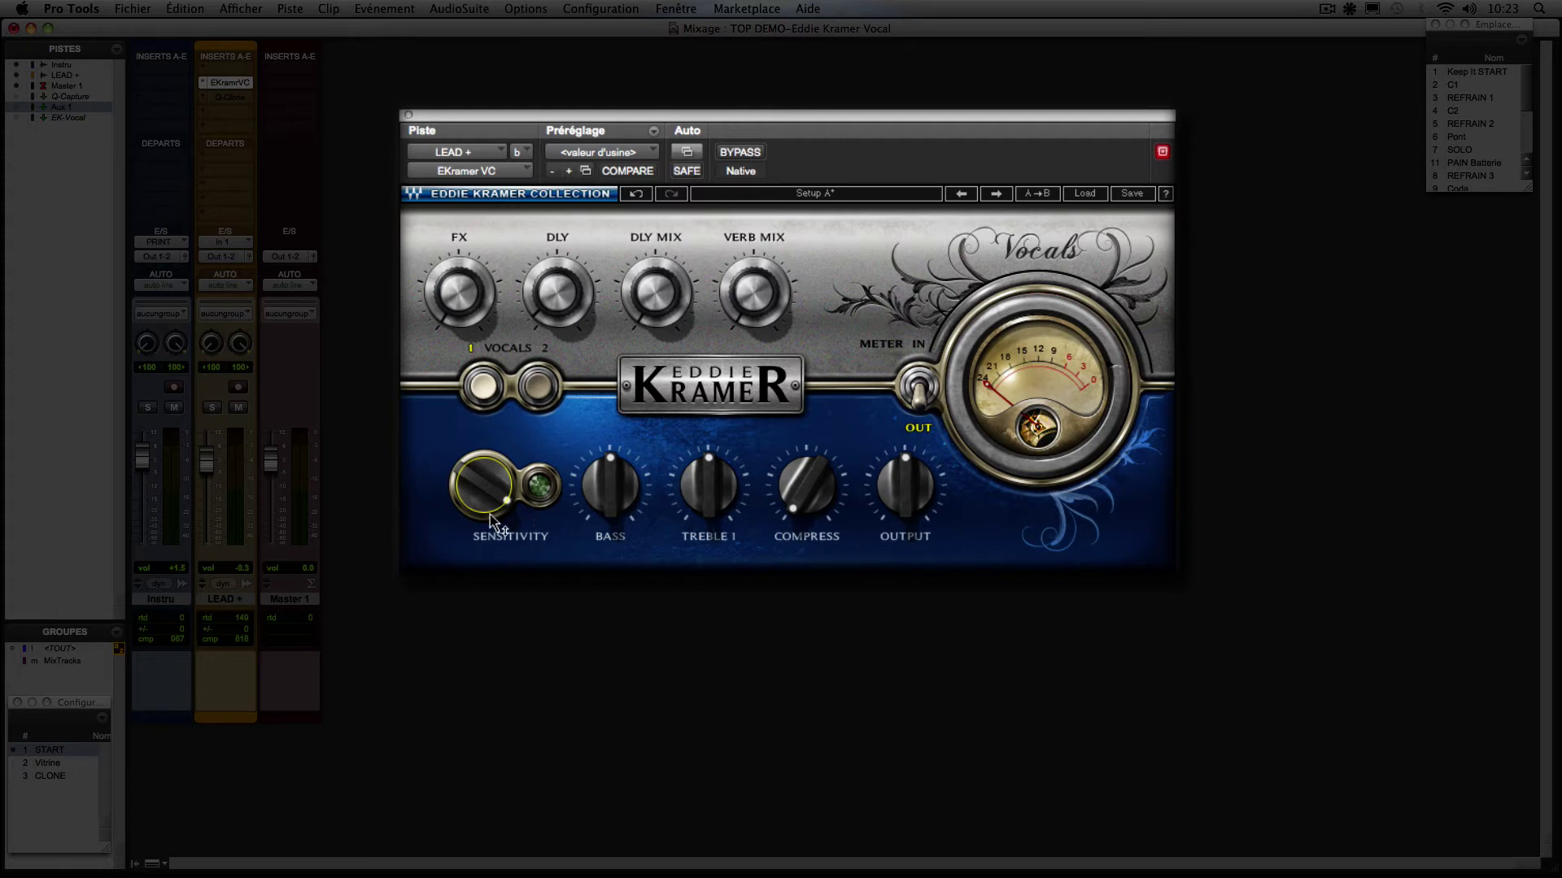
mouse_move(486, 486)
left_click_drag(486, 488, 491, 510)
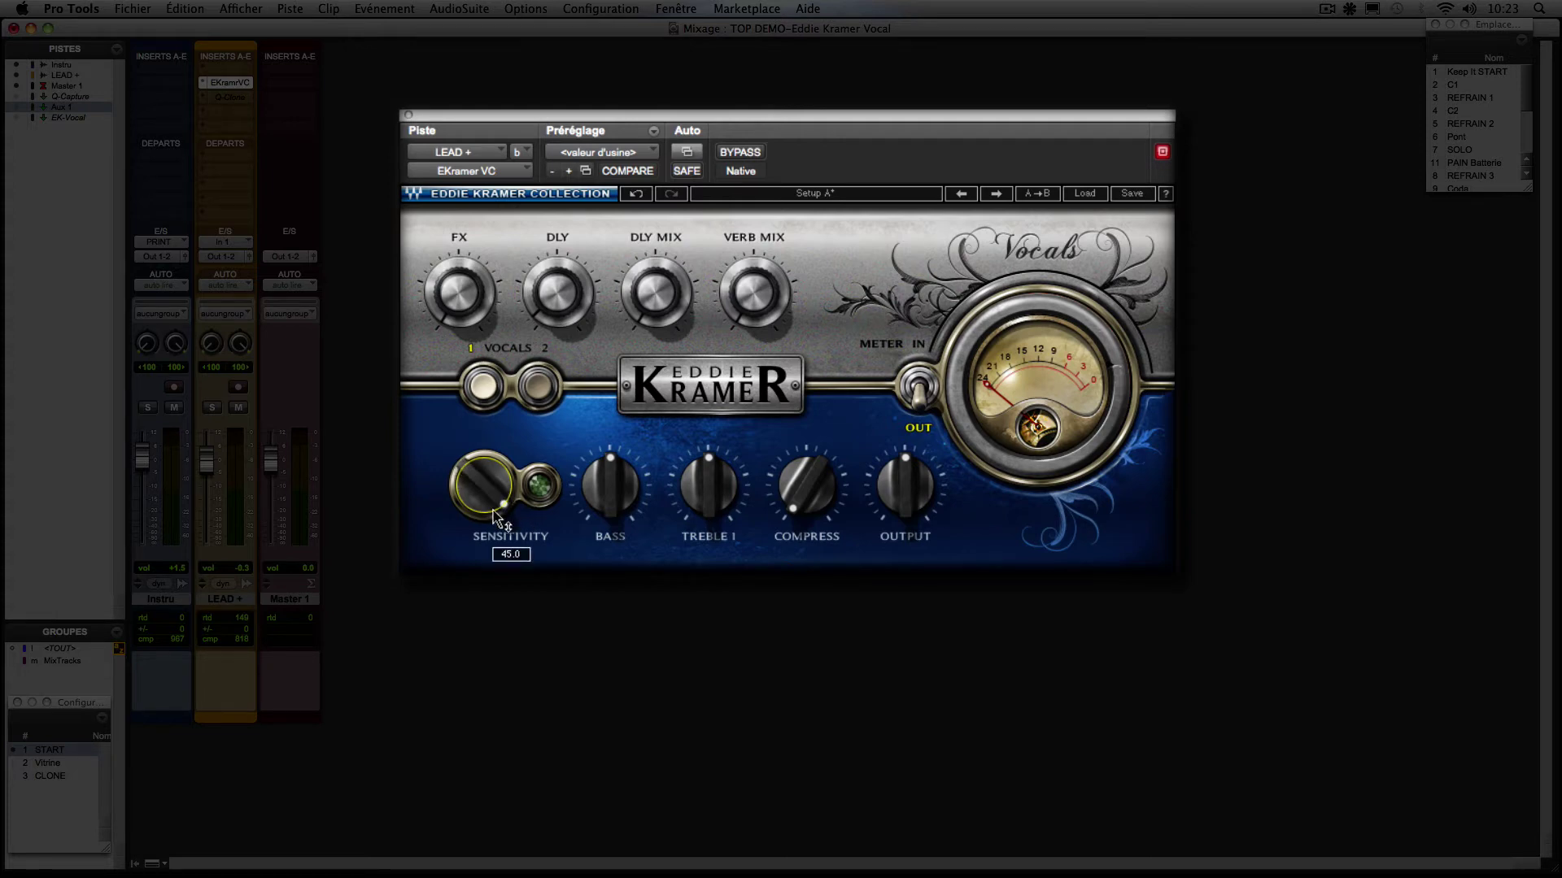
- Compare the Vocals 2 and Vocals 1 modes by ear during playback, ending on Vocals 1
left_click(539, 385)
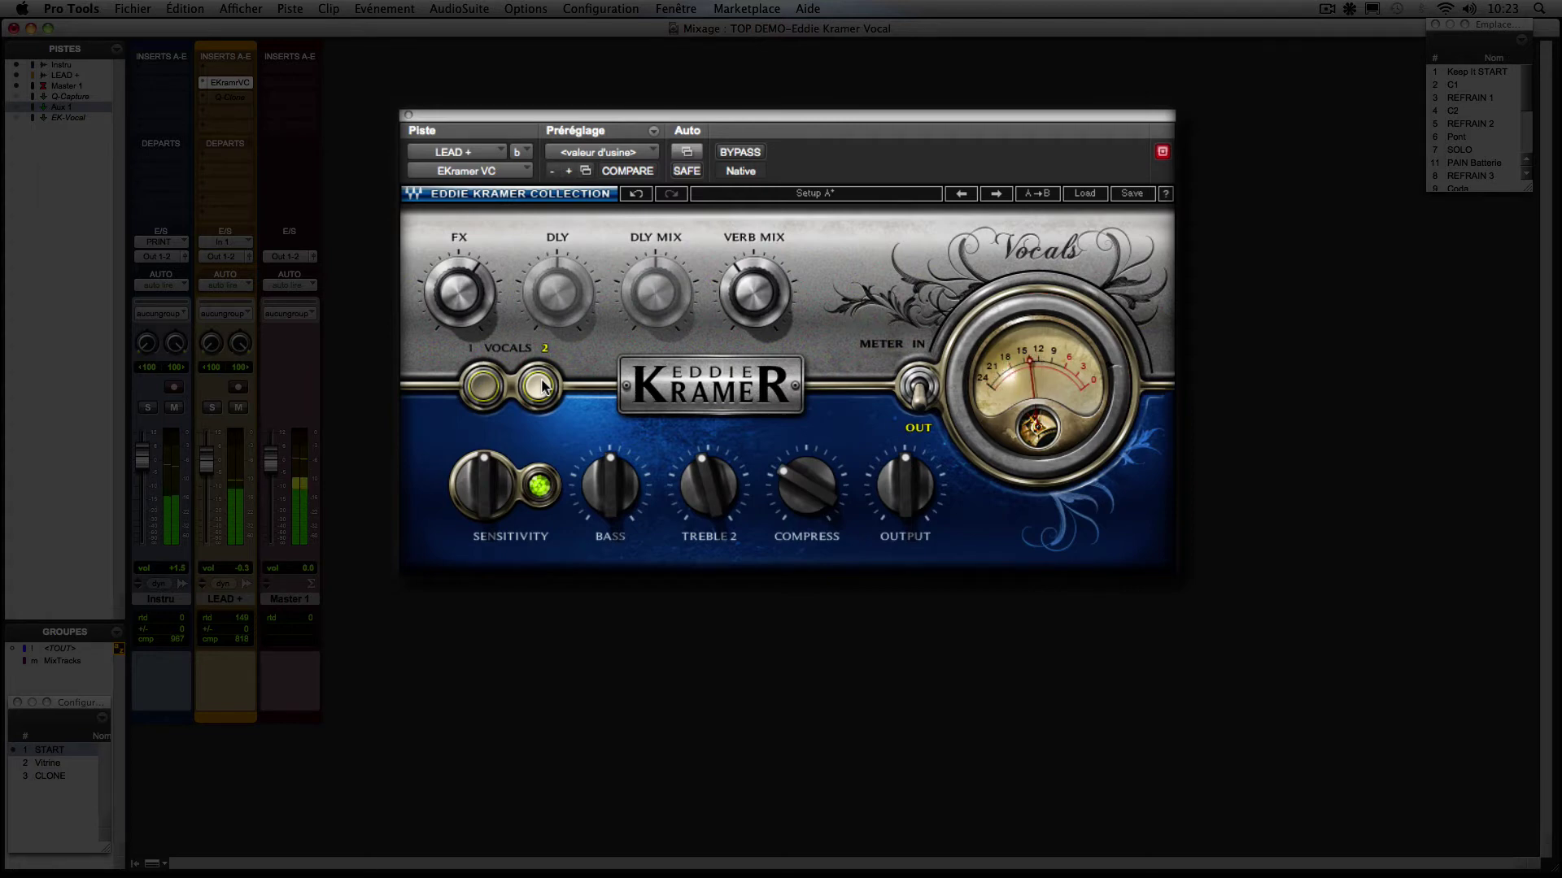
left_click(486, 392)
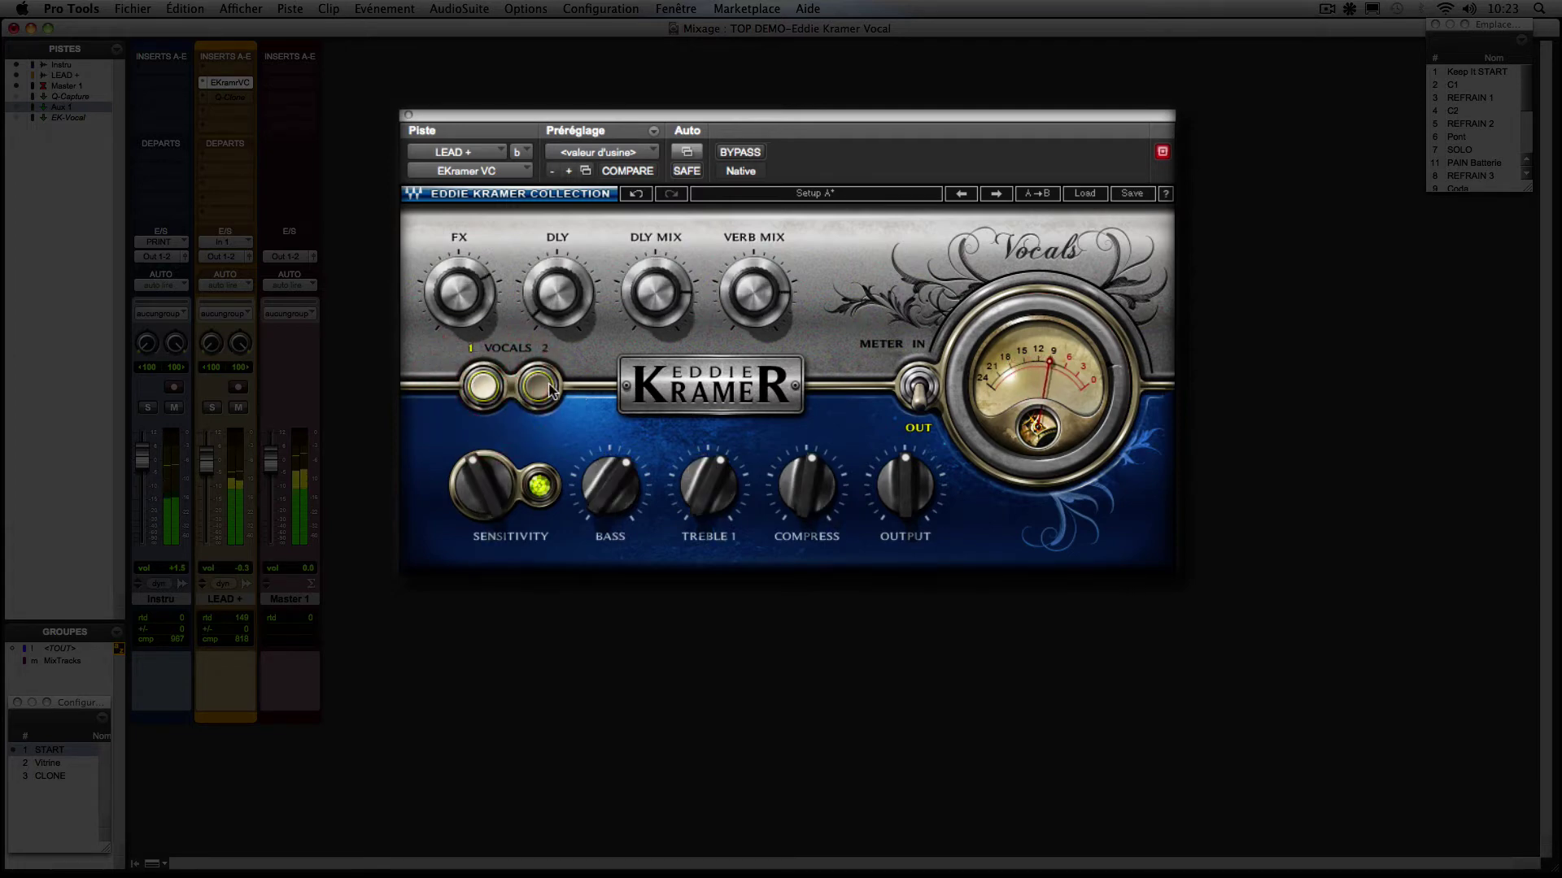
left_click(551, 391)
left_click(492, 391)
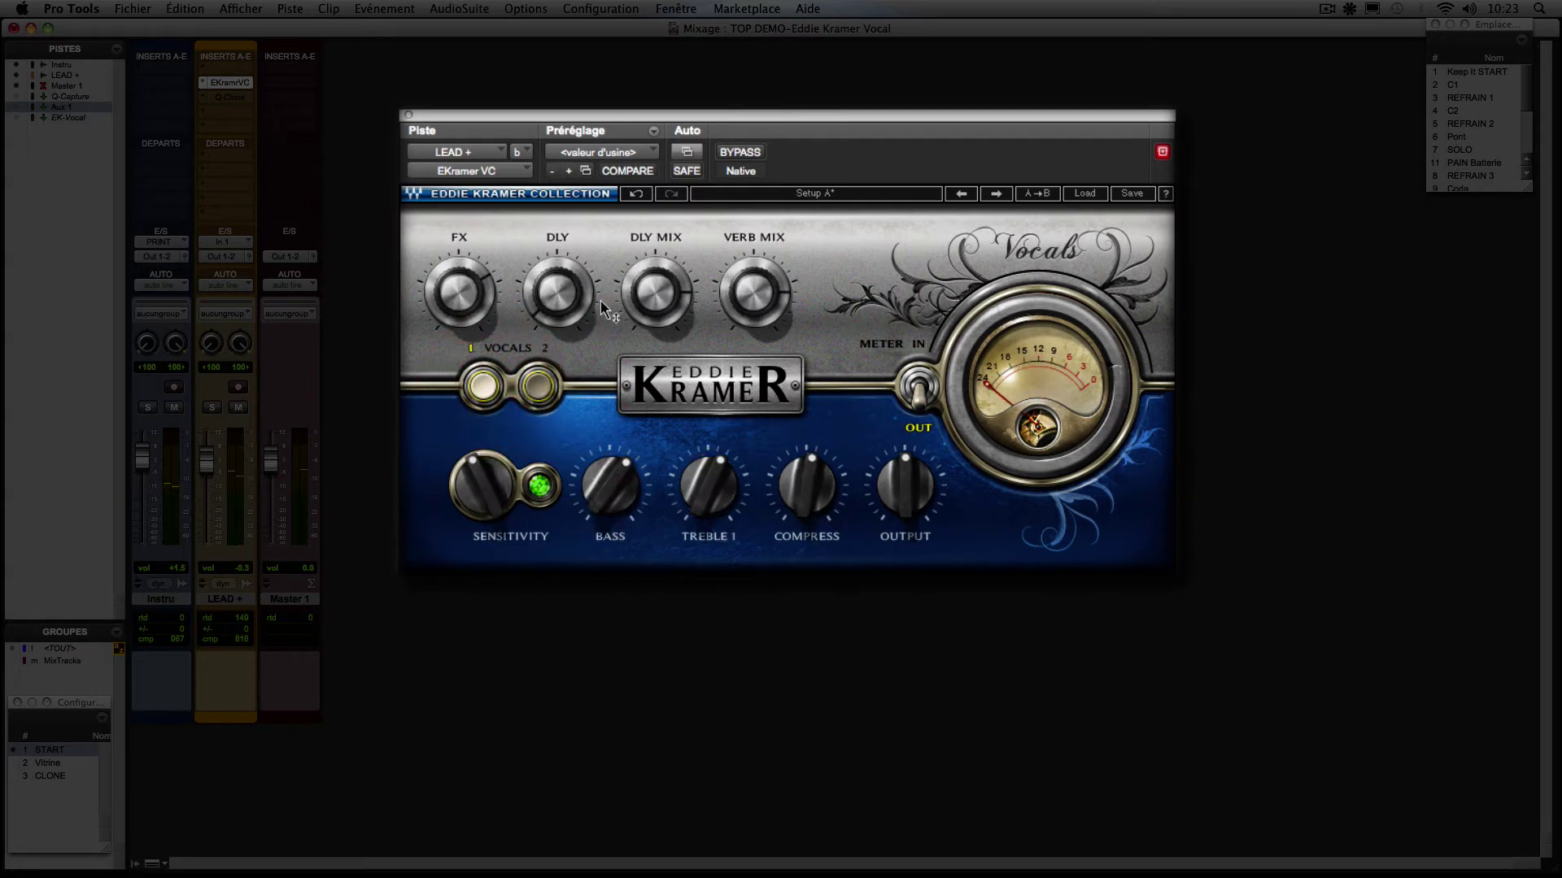
- Turn FX, DLY MIX and VERB MIX down to Min and raise Sensitivity to about 44.9
left_click(655, 291)
left_click(745, 288)
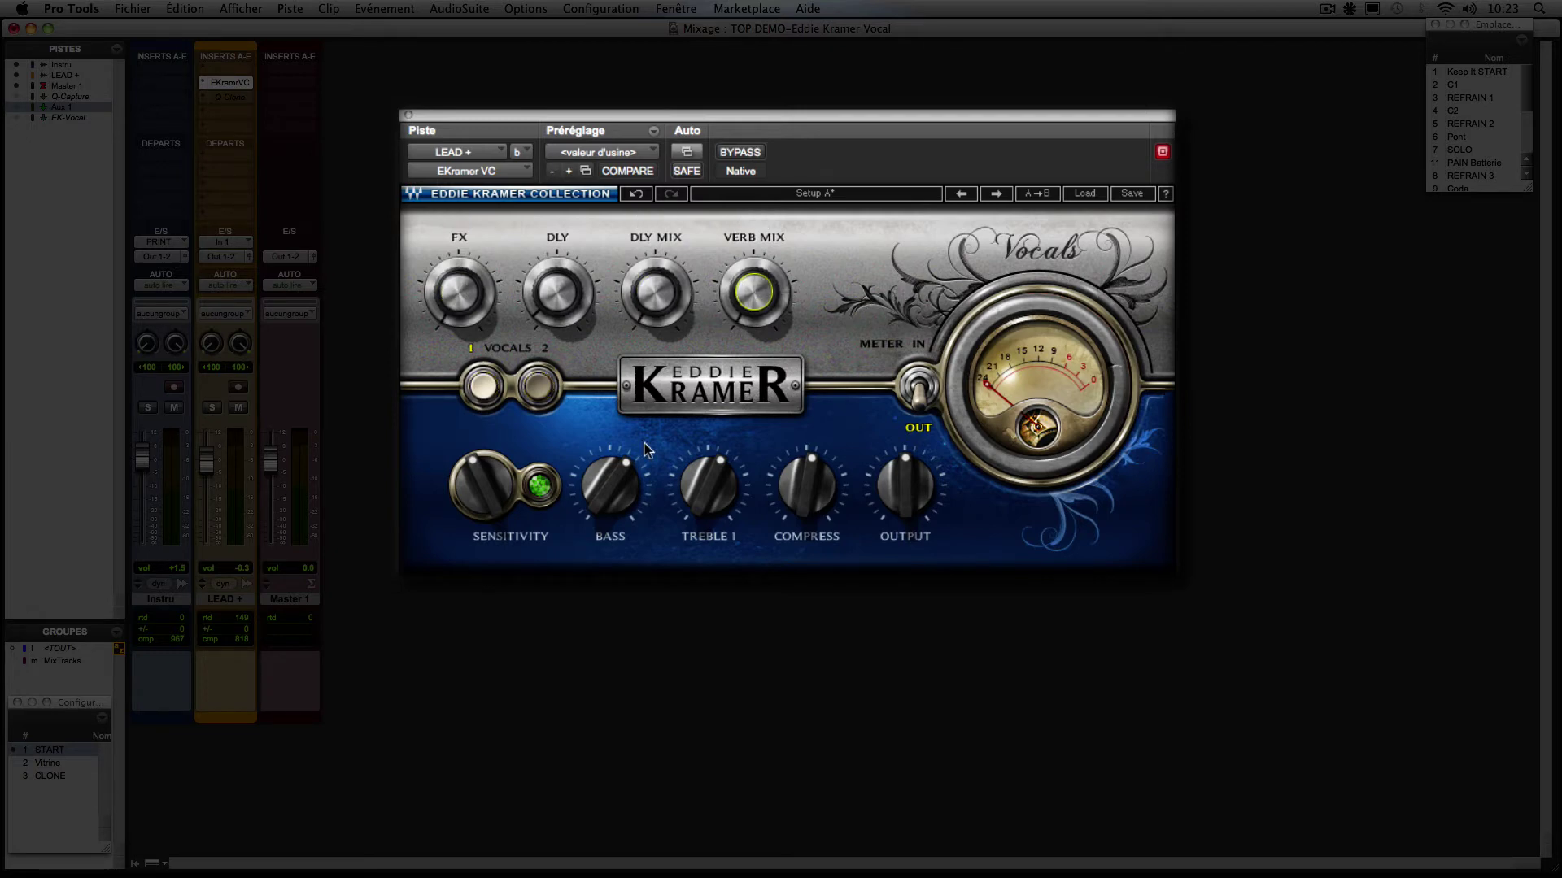
left_click_drag(483, 476, 483, 411)
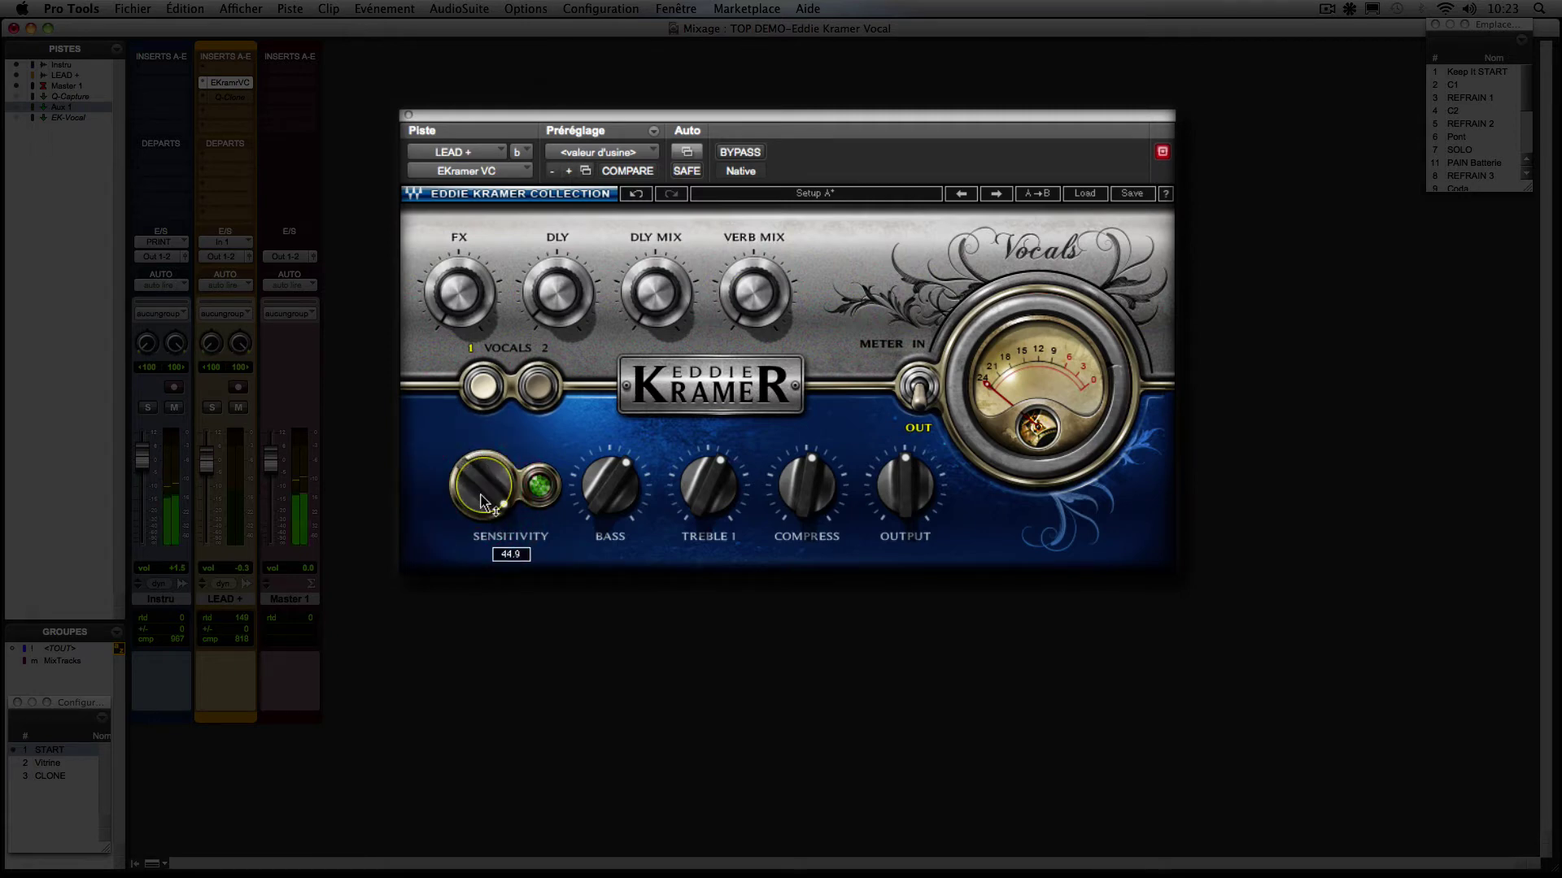
- Bring Bass to about 0.3, centre Treble and turn Compress down to its minimum
left_click_drag(612, 485, 611, 496)
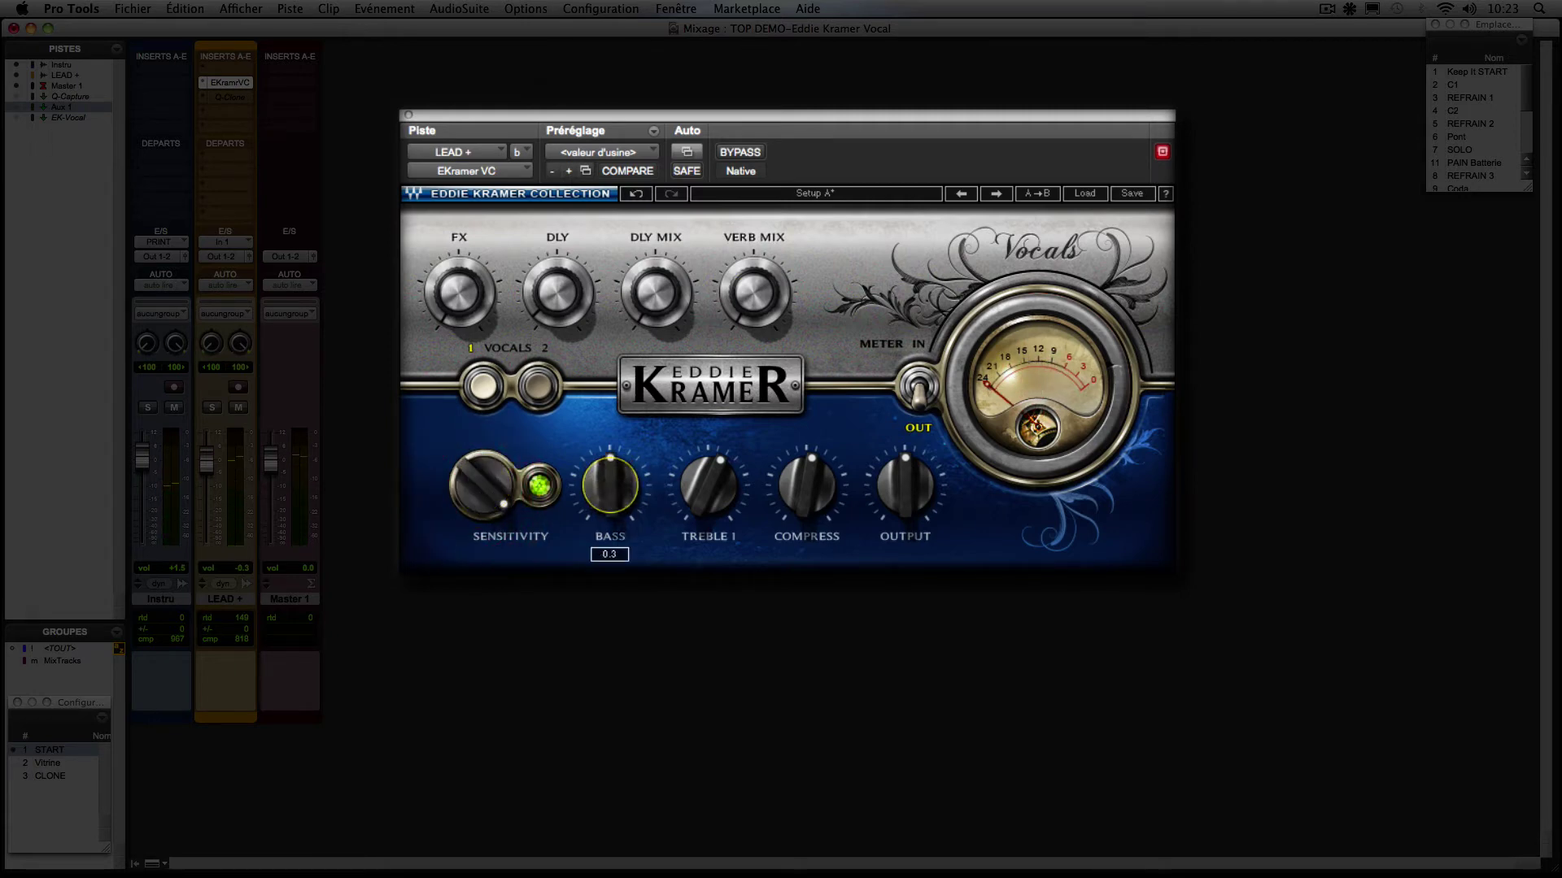
left_click_drag(721, 479, 722, 491)
left_click_drag(816, 475, 817, 519)
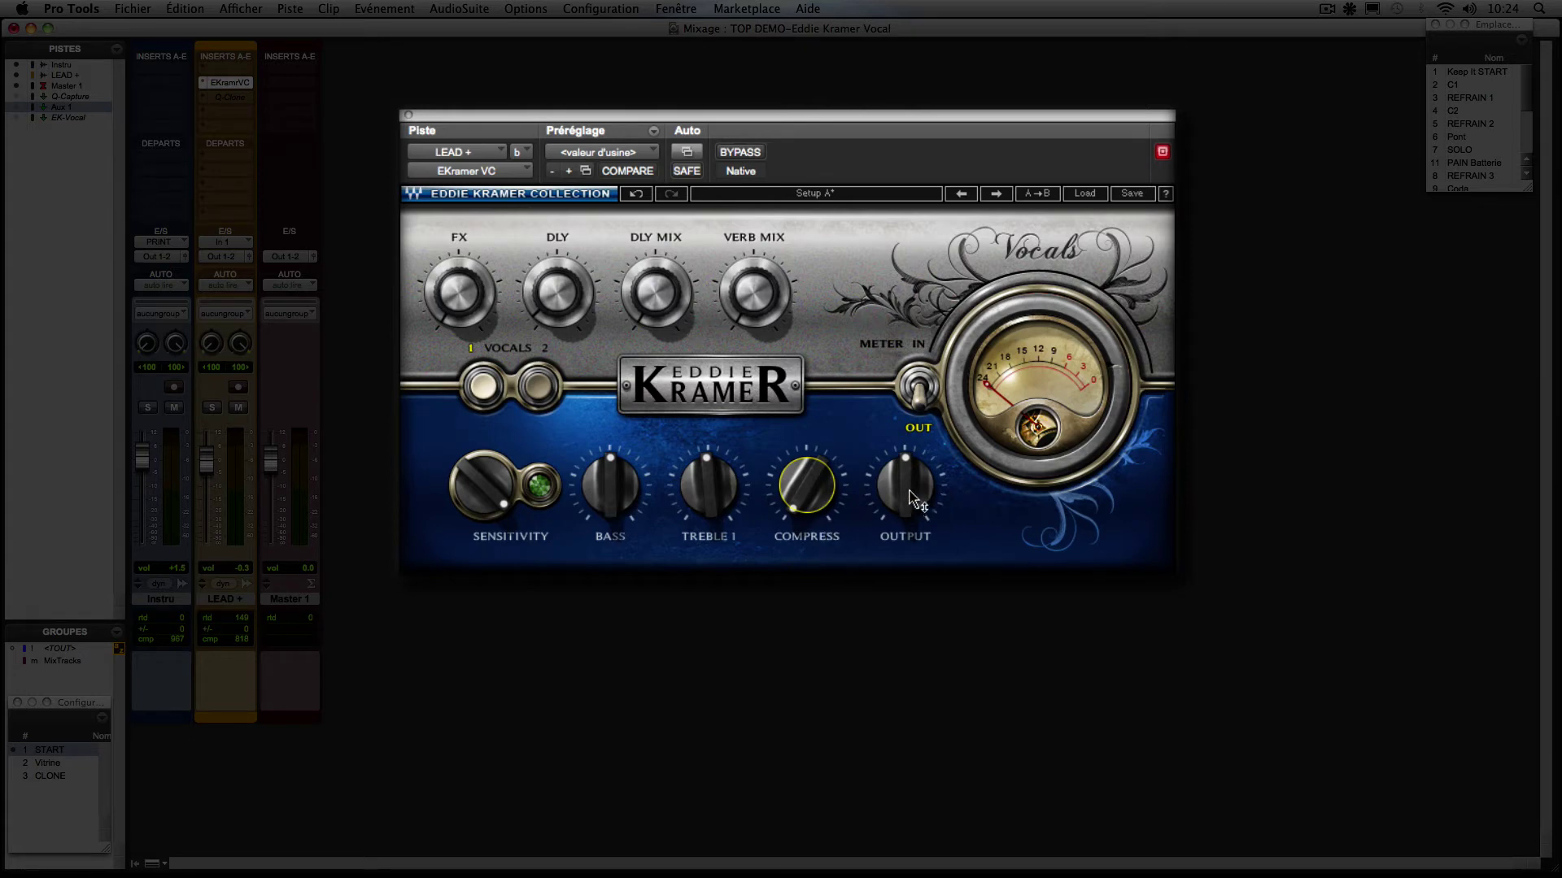
- Switch the plug-in's meter to IN to show the input level
mouse_move(915, 498)
left_click(914, 394)
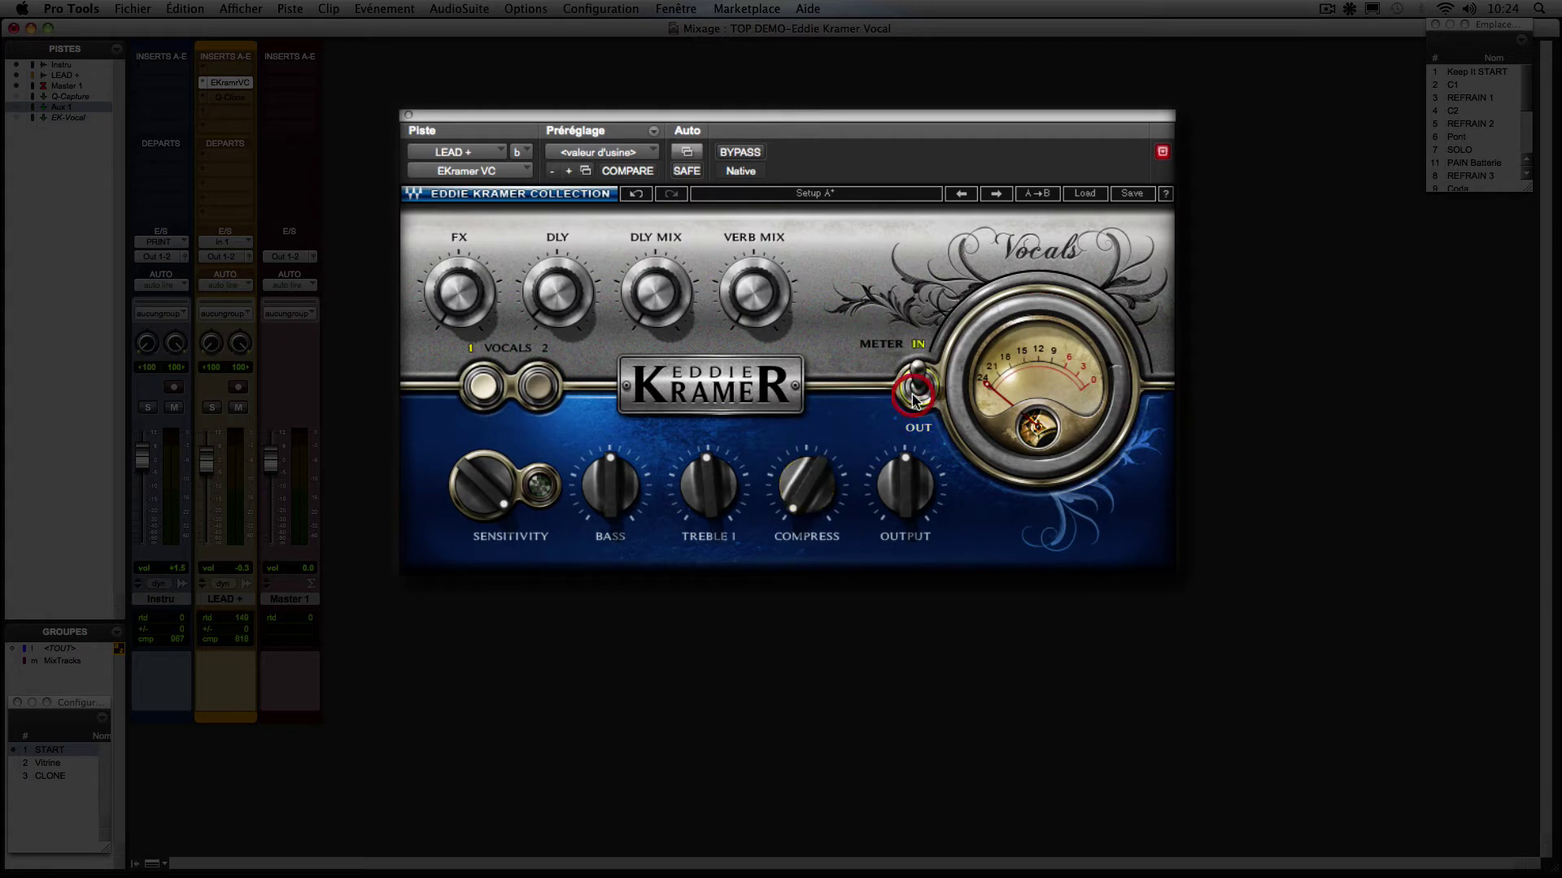
- Switch the plug-in's meter to OUT to show the output level
left_click(914, 393)
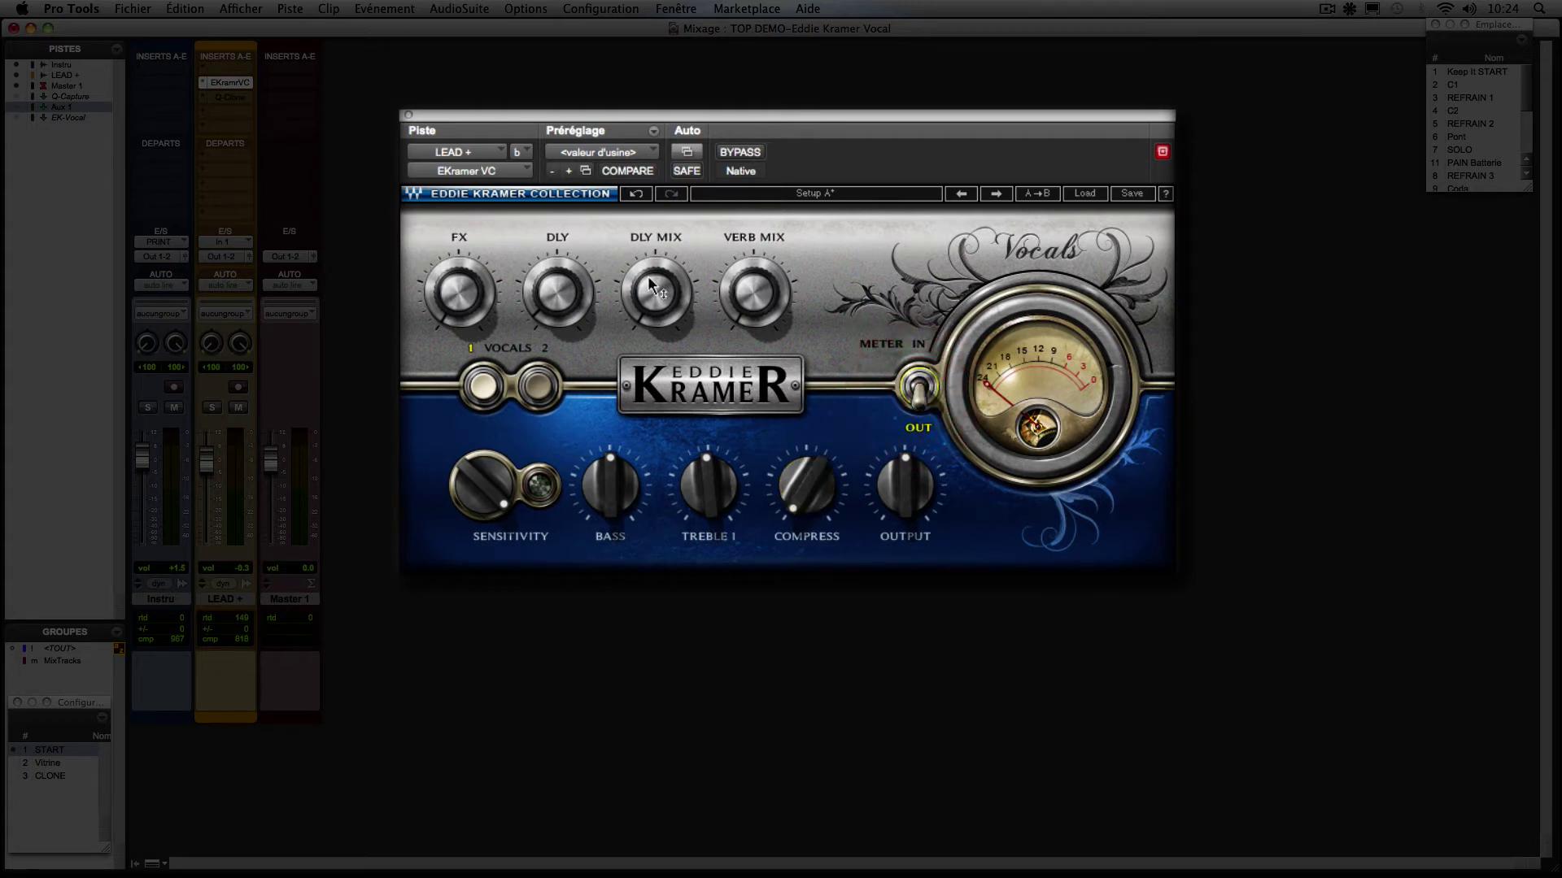
- Examine the FX, DLY, DLY MIX, VERB MIX, Bass and Treble controls of the Vocals plug-in
mouse_move(457, 295)
left_click_drag(454, 292, 453, 197)
mouse_move(555, 290)
mouse_move(661, 300)
mouse_move(783, 315)
mouse_move(756, 280)
mouse_move(615, 499)
mouse_move(716, 479)
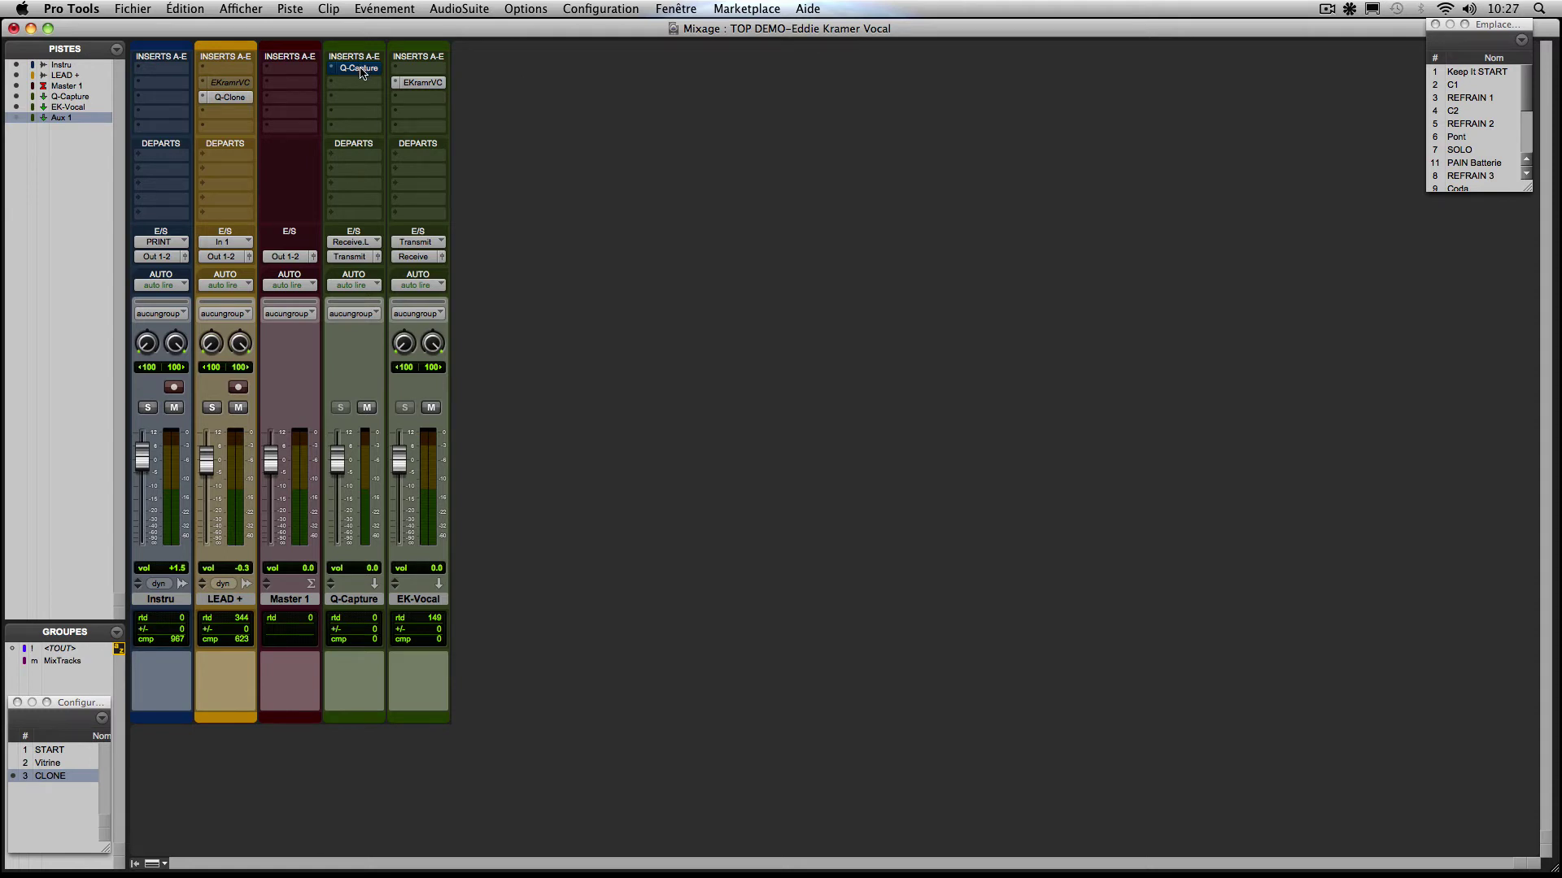
- Take Q-Capture out of bypass and open the EK-Vocal track's EKramer VC insert beside its window
left_click(360, 69)
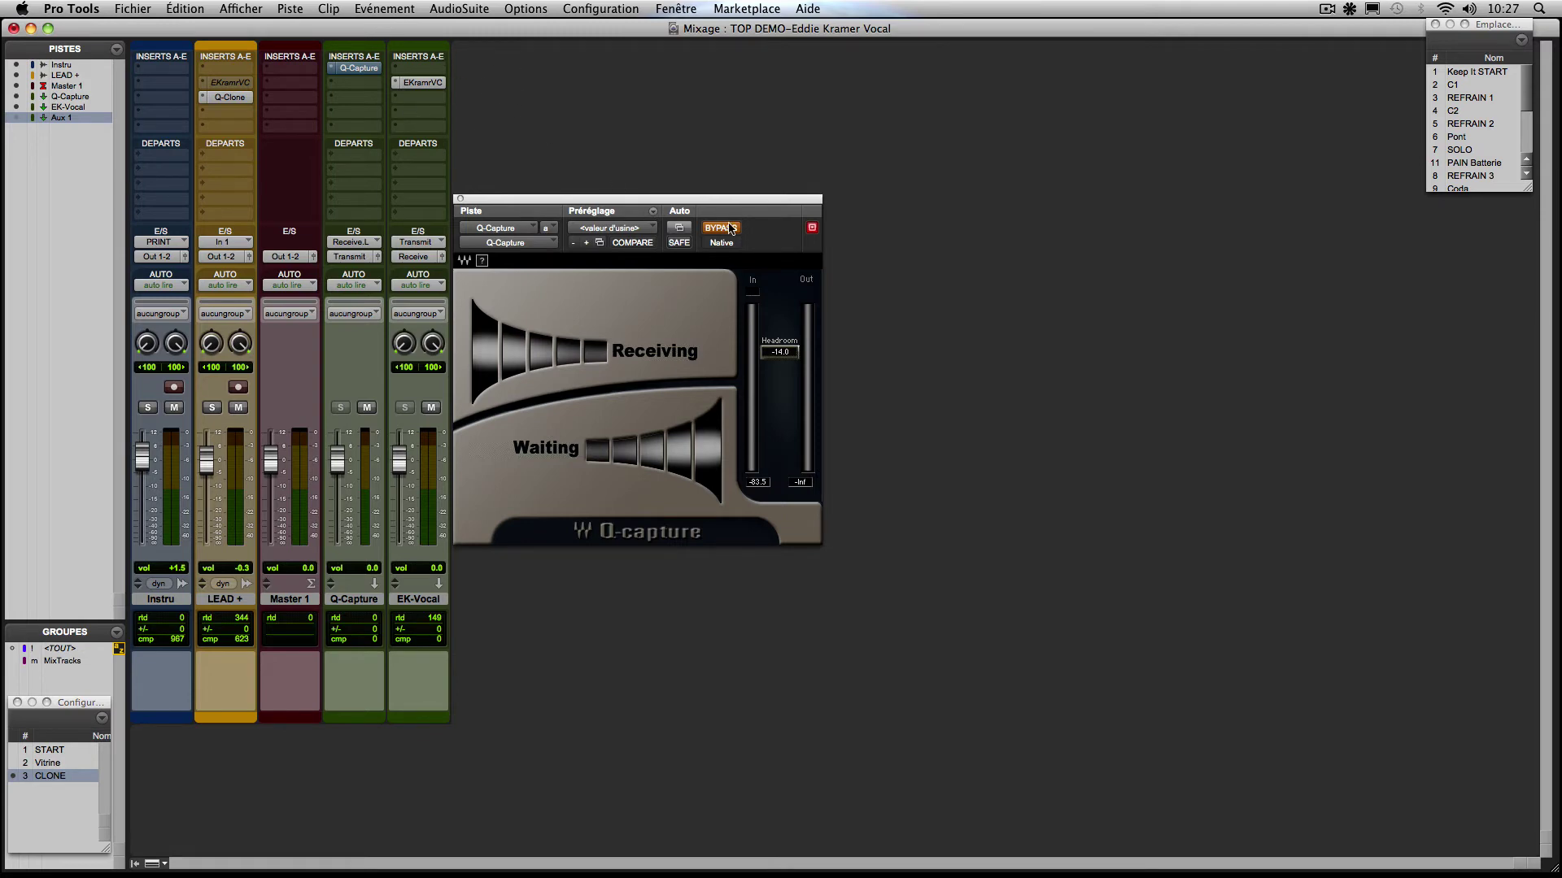
left_click(729, 231)
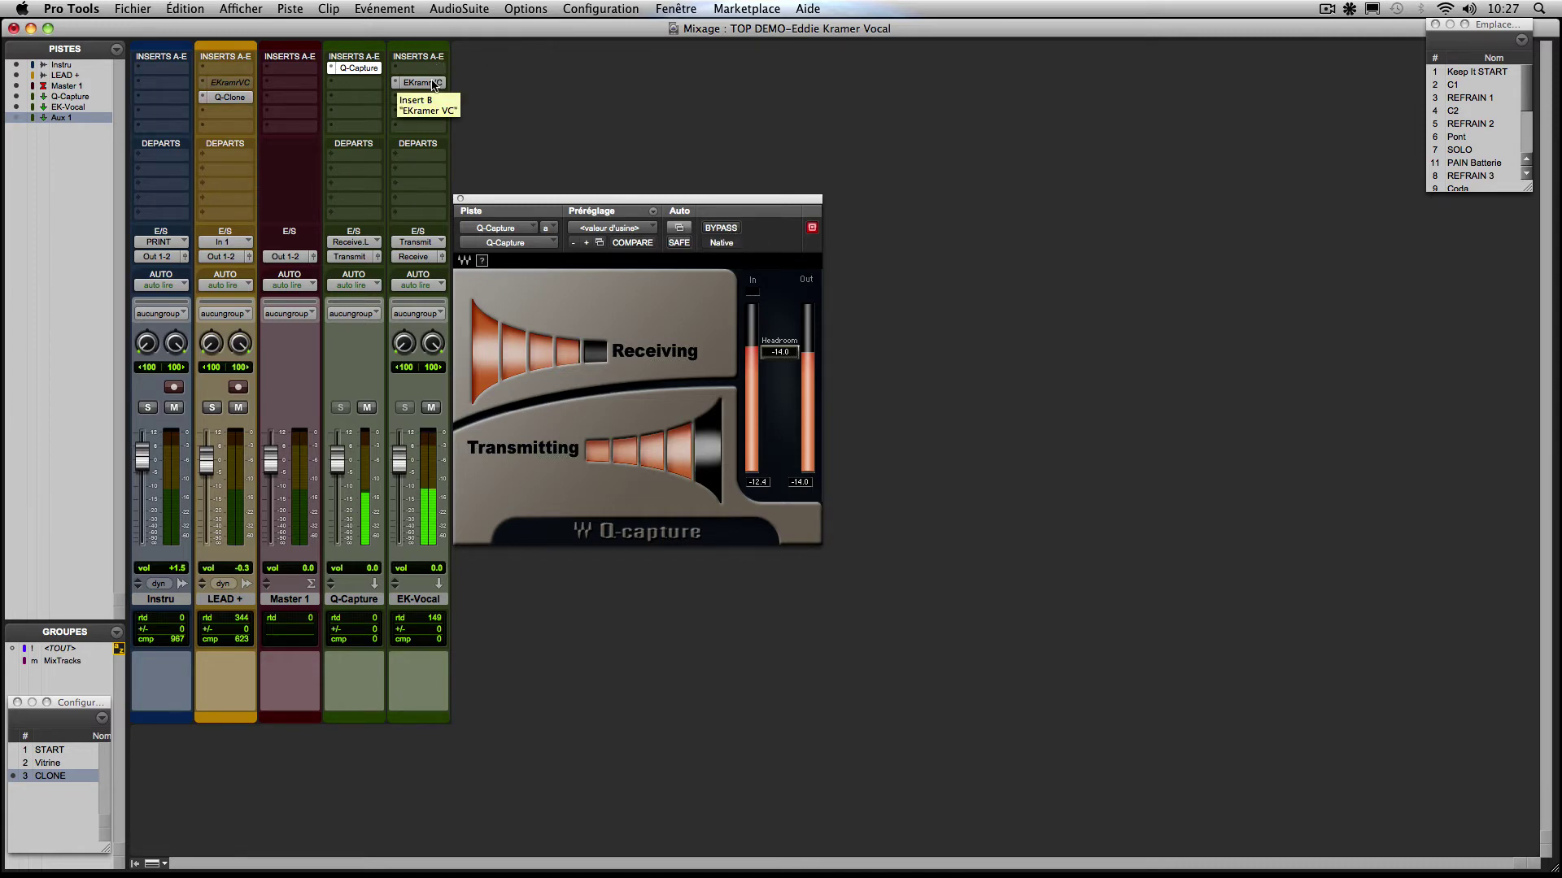
left_click(434, 85)
left_click_drag(437, 26, 1268, 197)
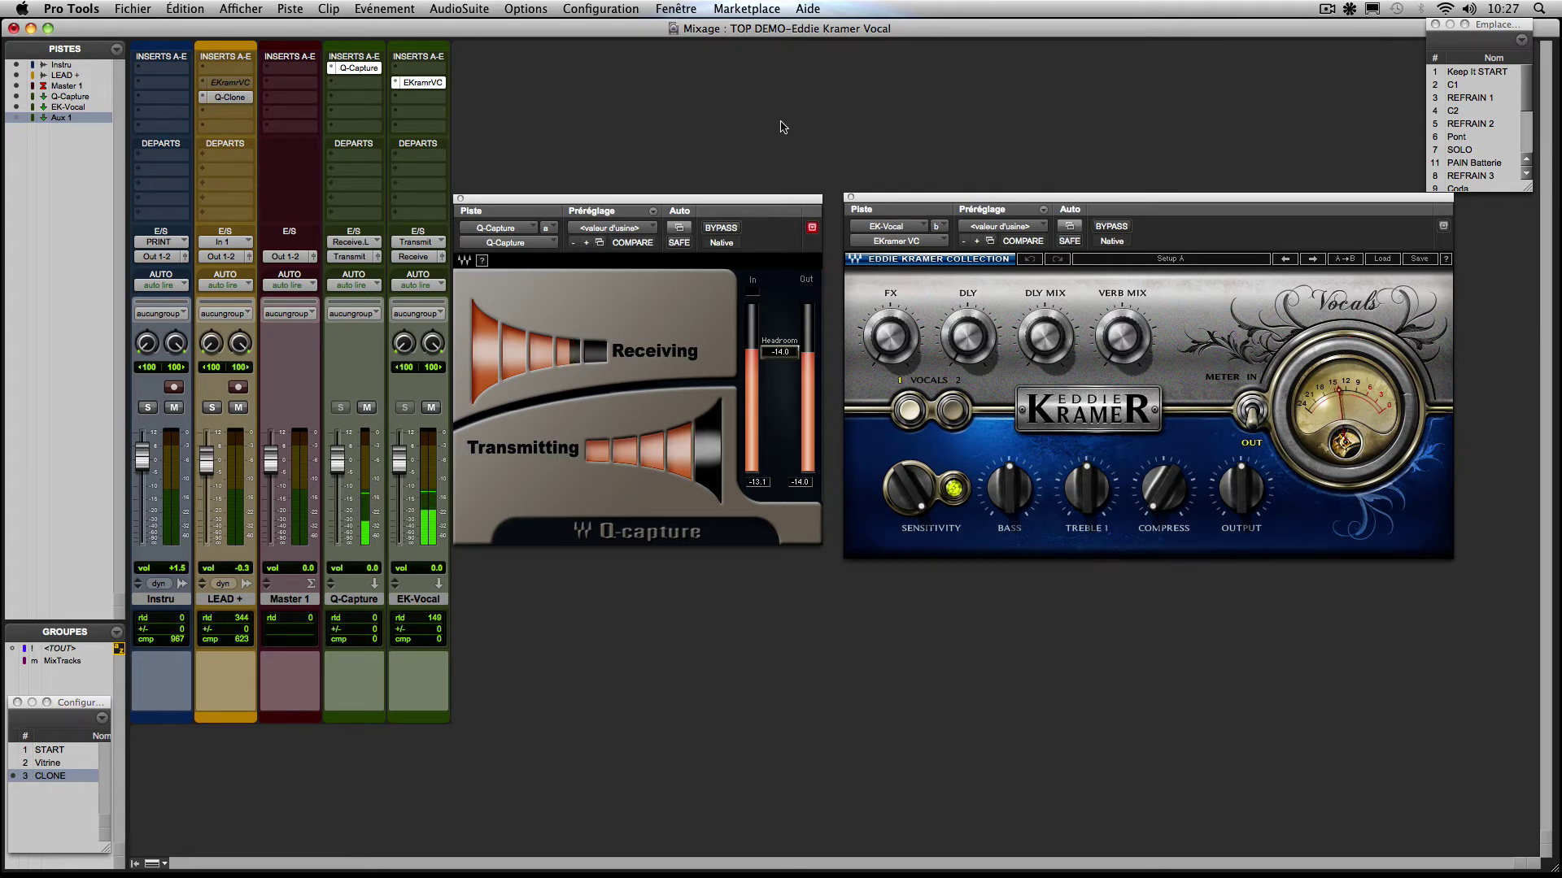
- Show the LEAD + track's Q-Clone in place of the Q-Capture window and set it to Capture
left_click(230, 98)
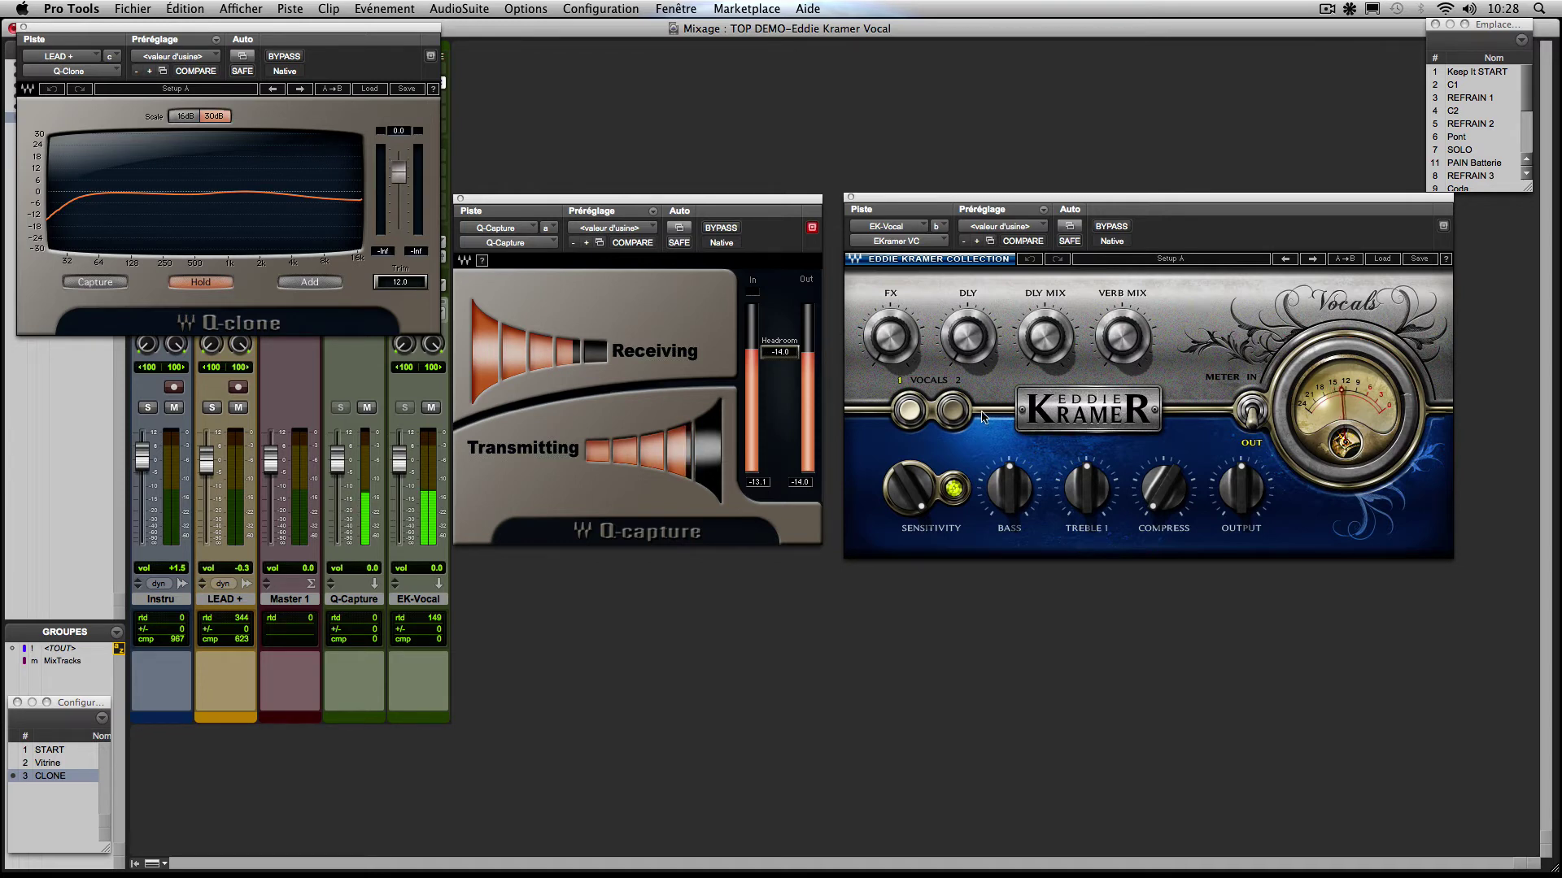
key("super+w")
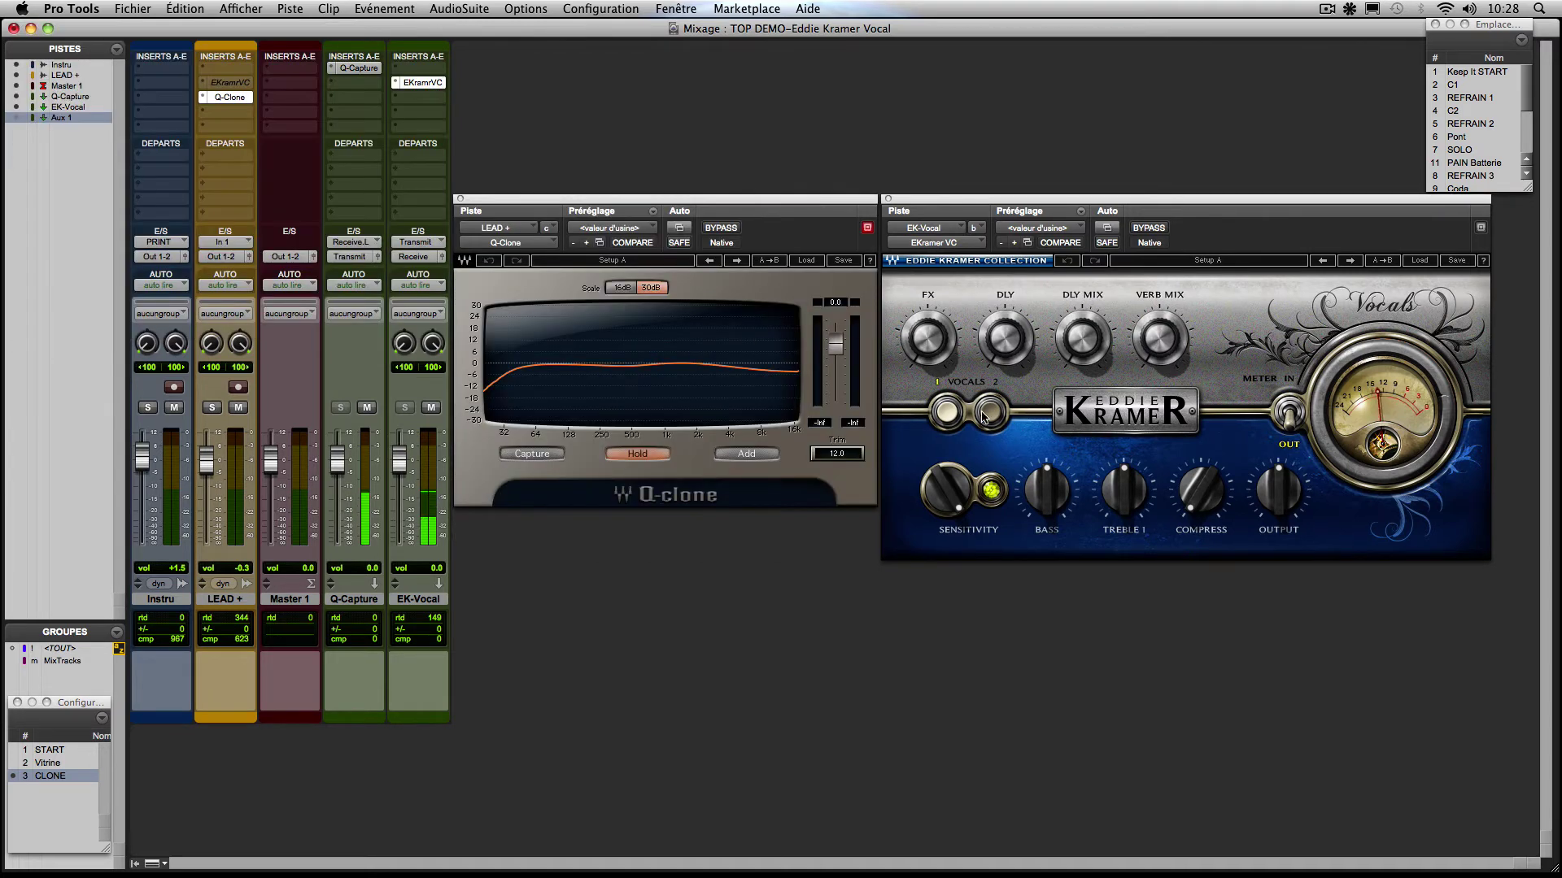
left_click(545, 462)
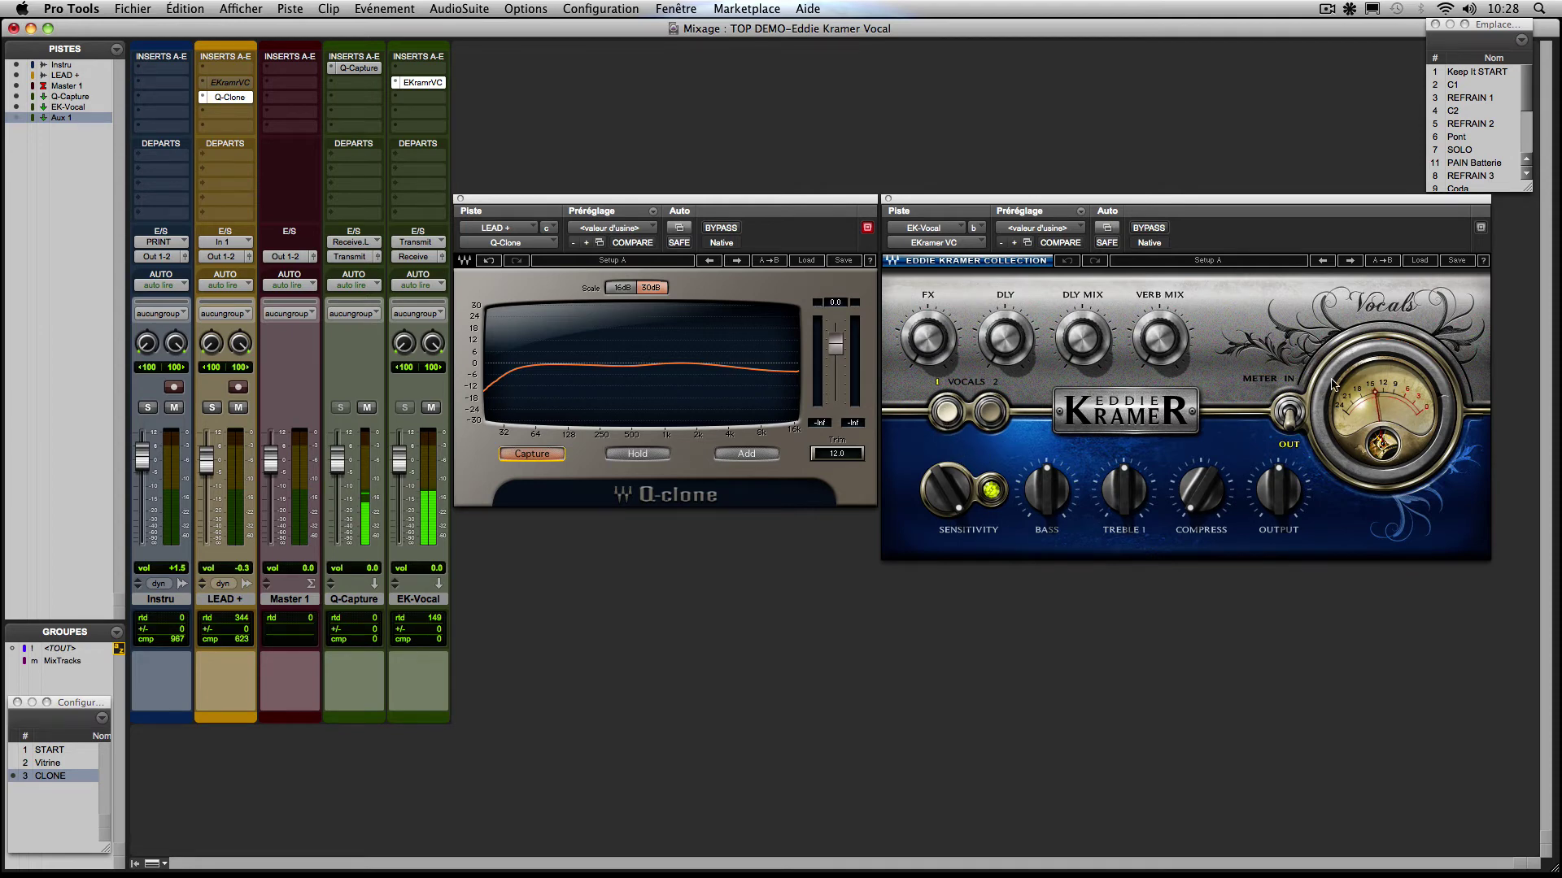
- Sweep Bass up to 50.0, down to its minimum and back to centre while Q-Clone captures the curve
mouse_move(1051, 501)
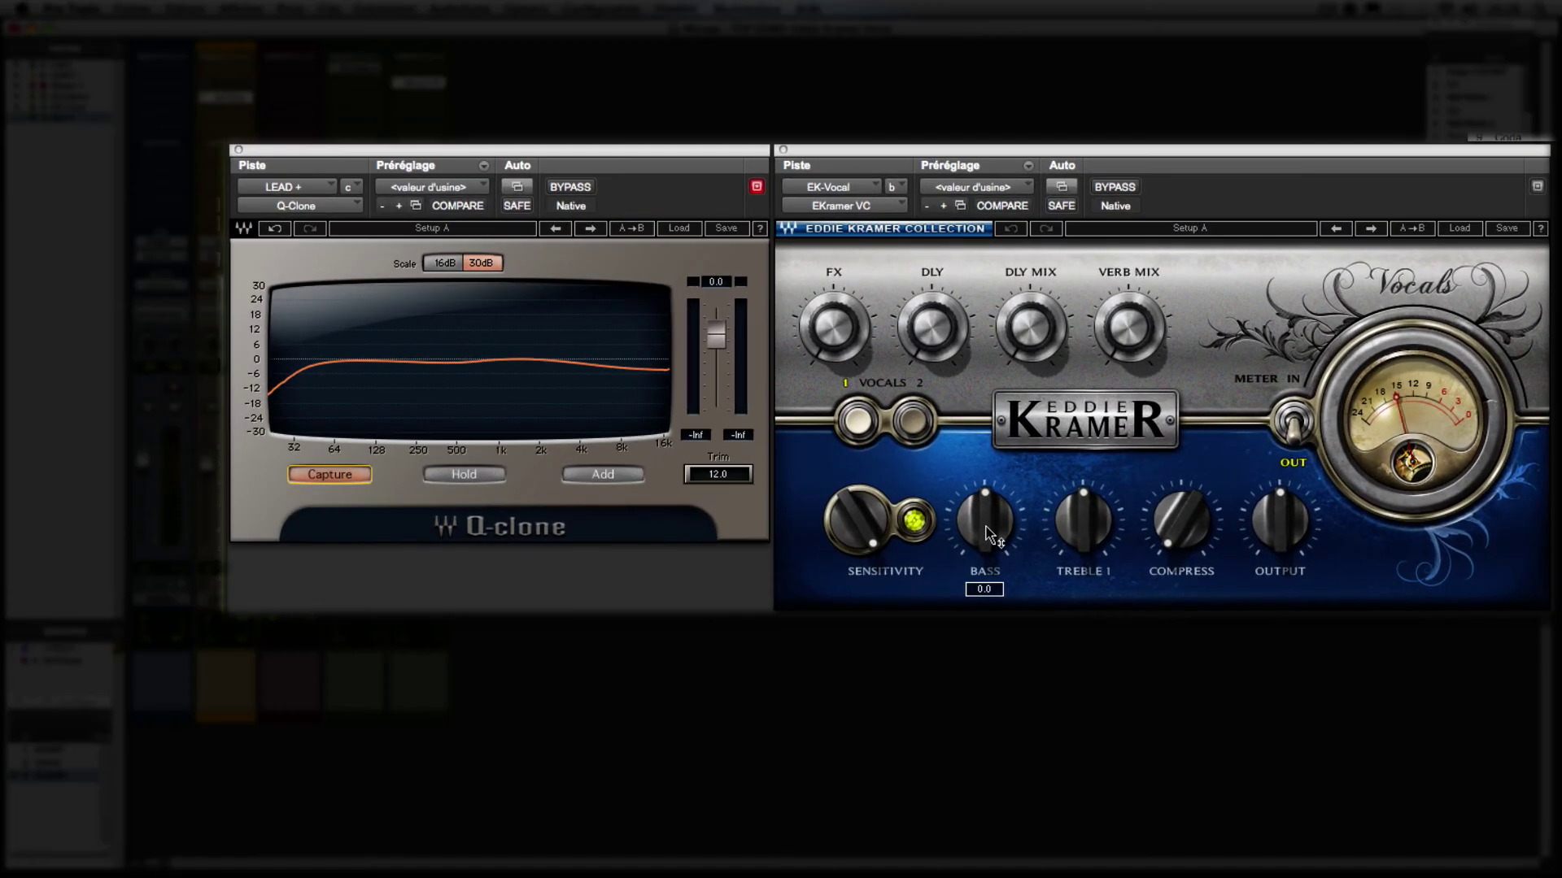
left_click(987, 529)
left_click_drag(987, 529, 987, 407)
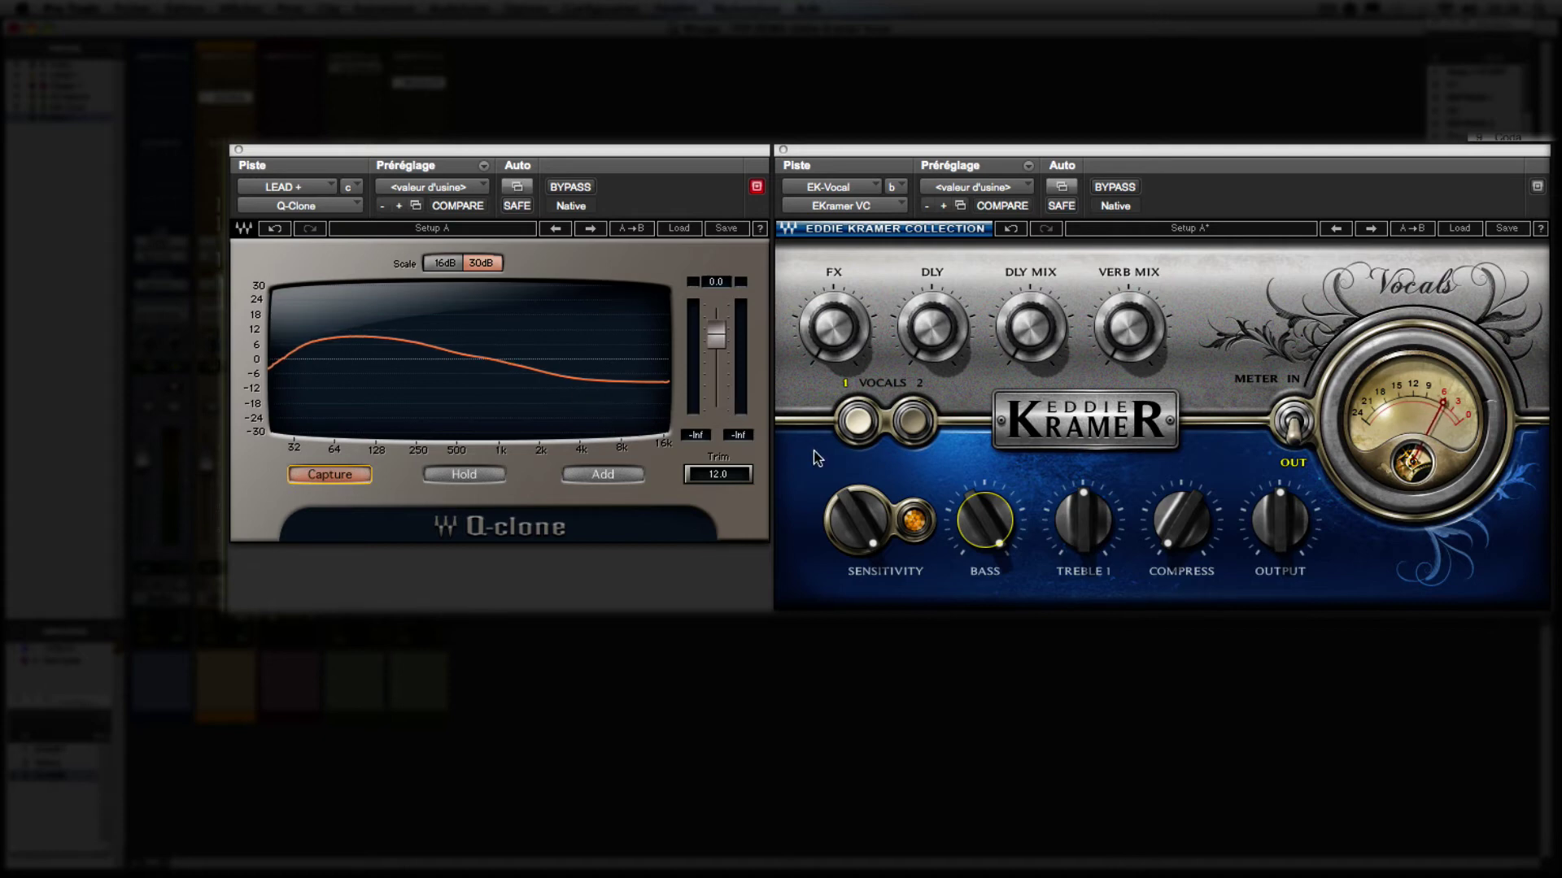
mouse_move(865, 510)
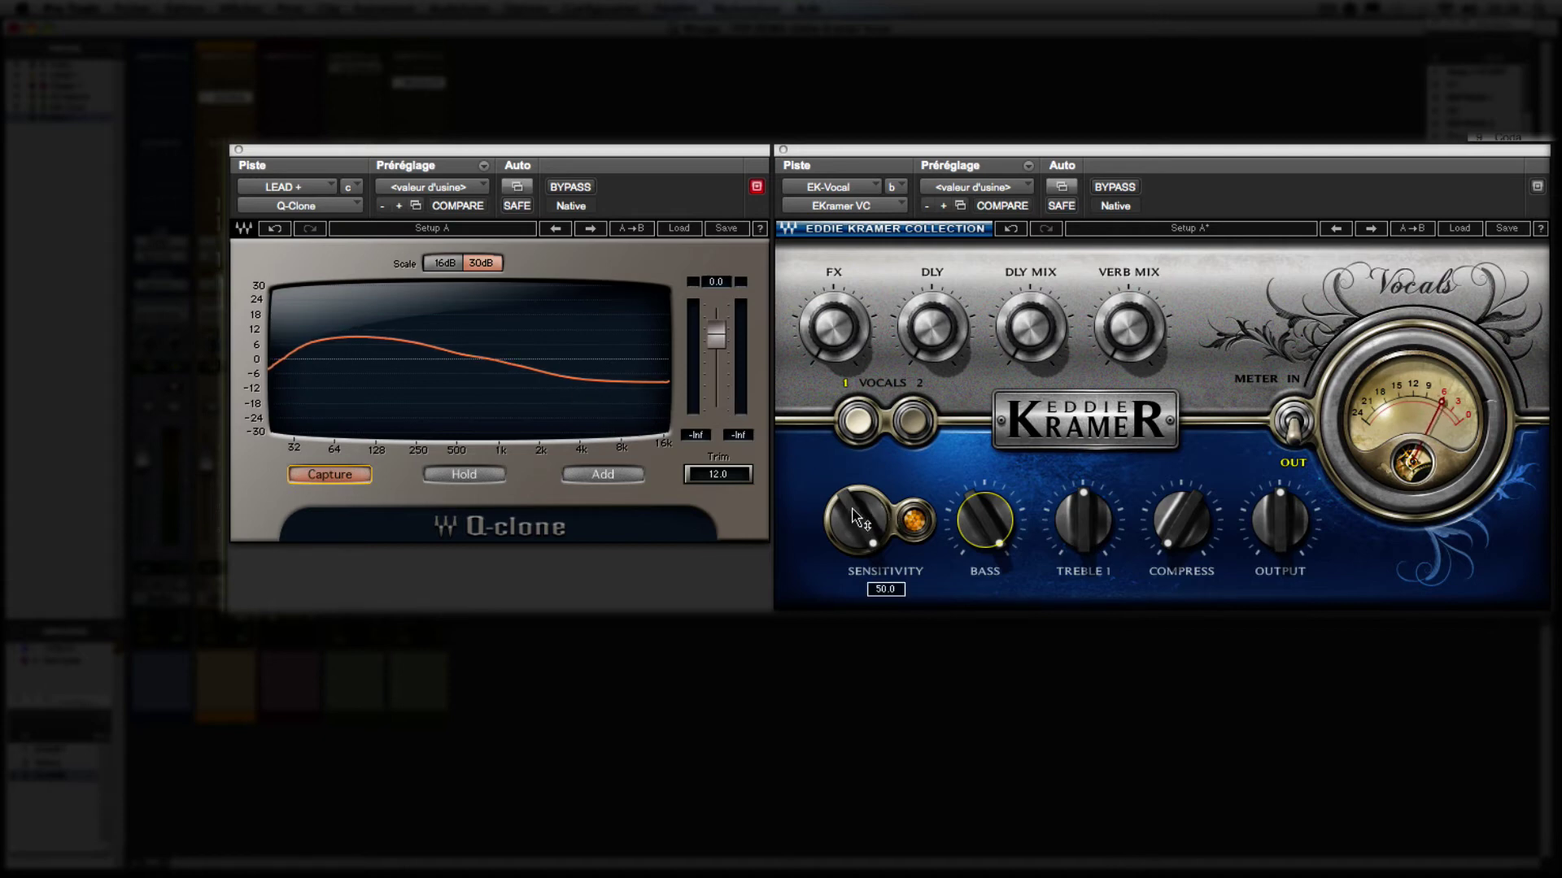
mouse_move(998, 532)
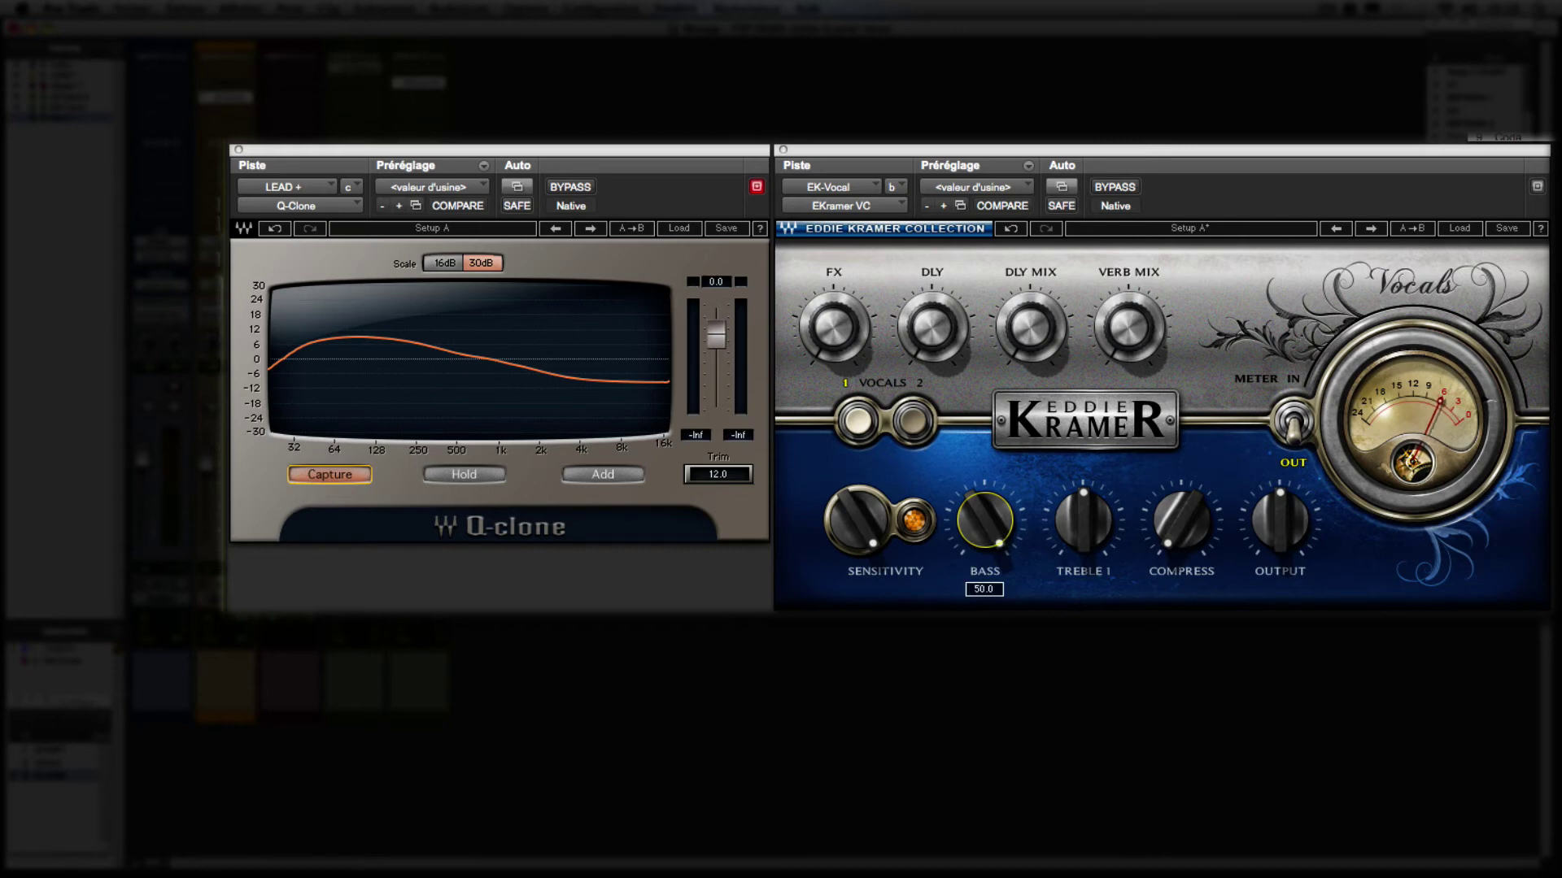
left_click_drag(999, 533, 998, 631)
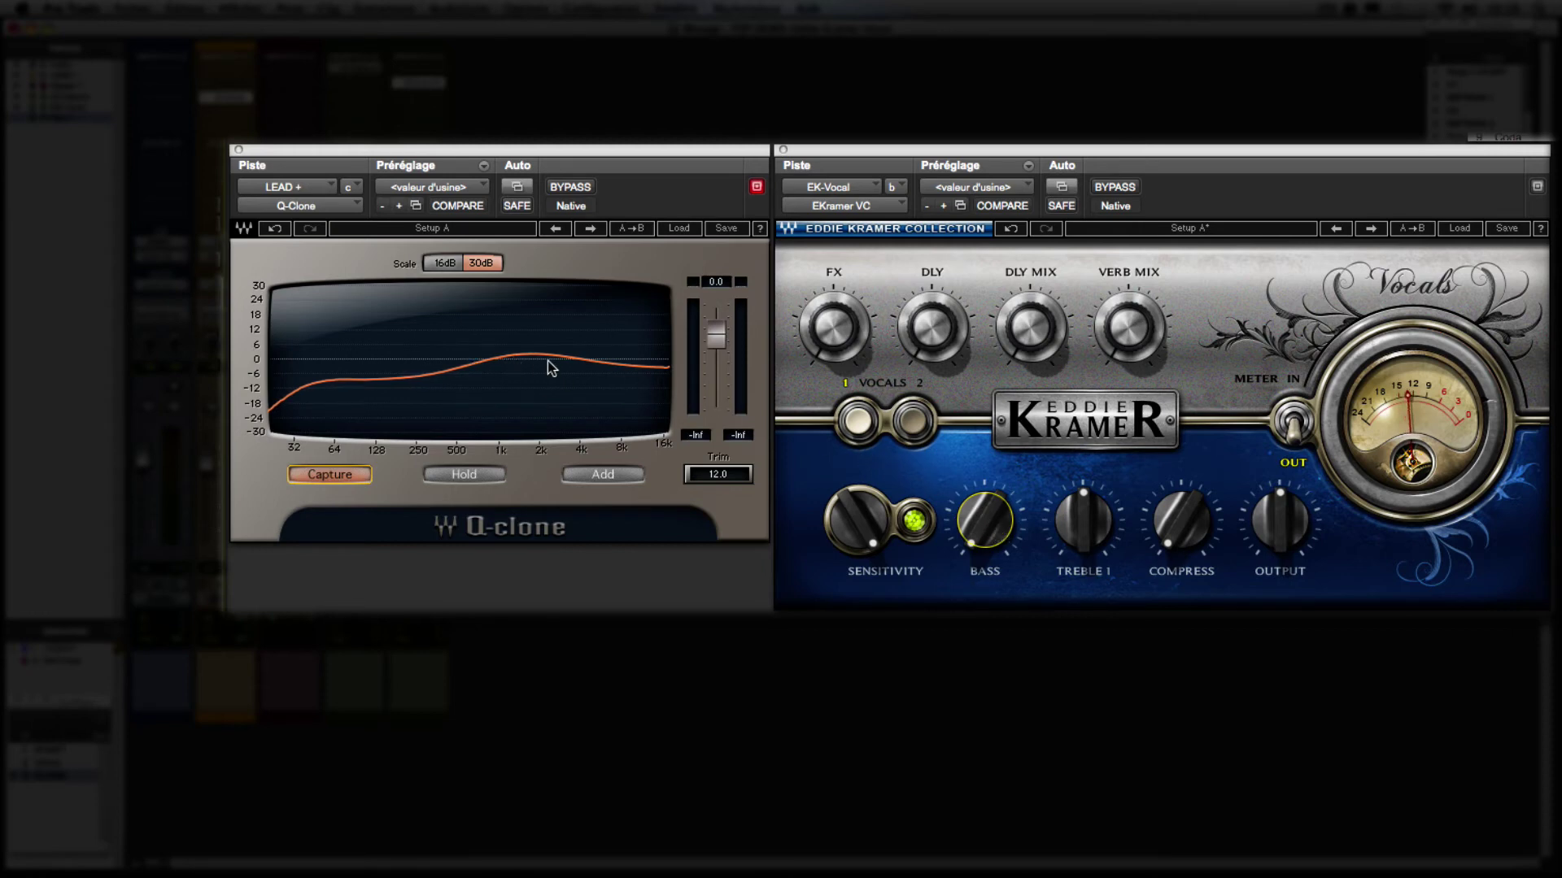
left_click_drag(984, 521, 984, 488)
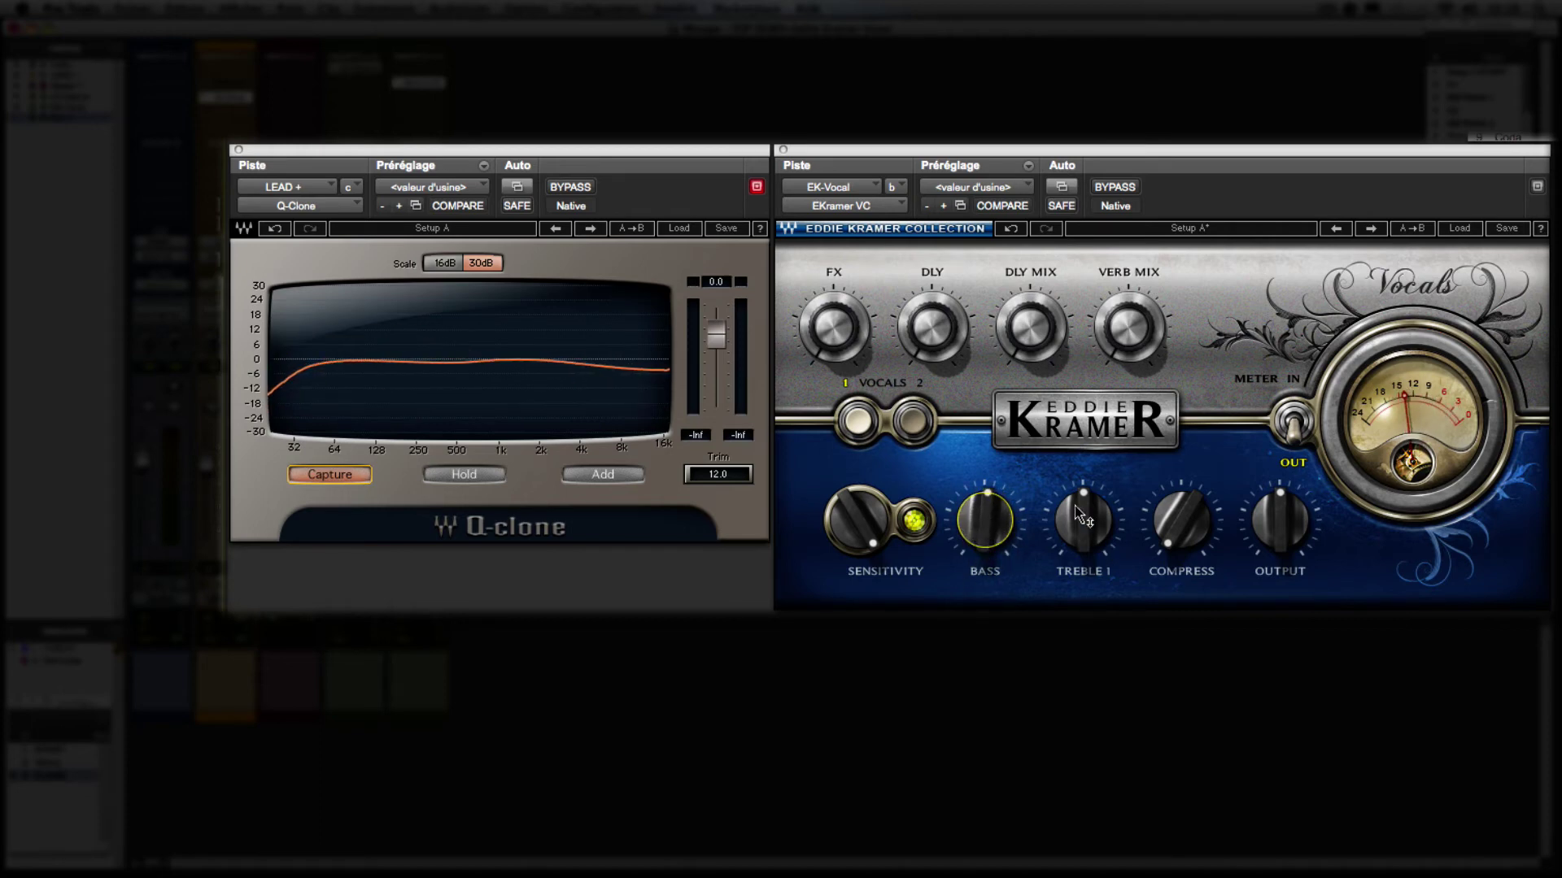
- Sweep Treble 1 up to 50.0, down to -50.0 and back to centre while Q-Clone captures the curve
left_click_drag(1076, 506, 1075, 476)
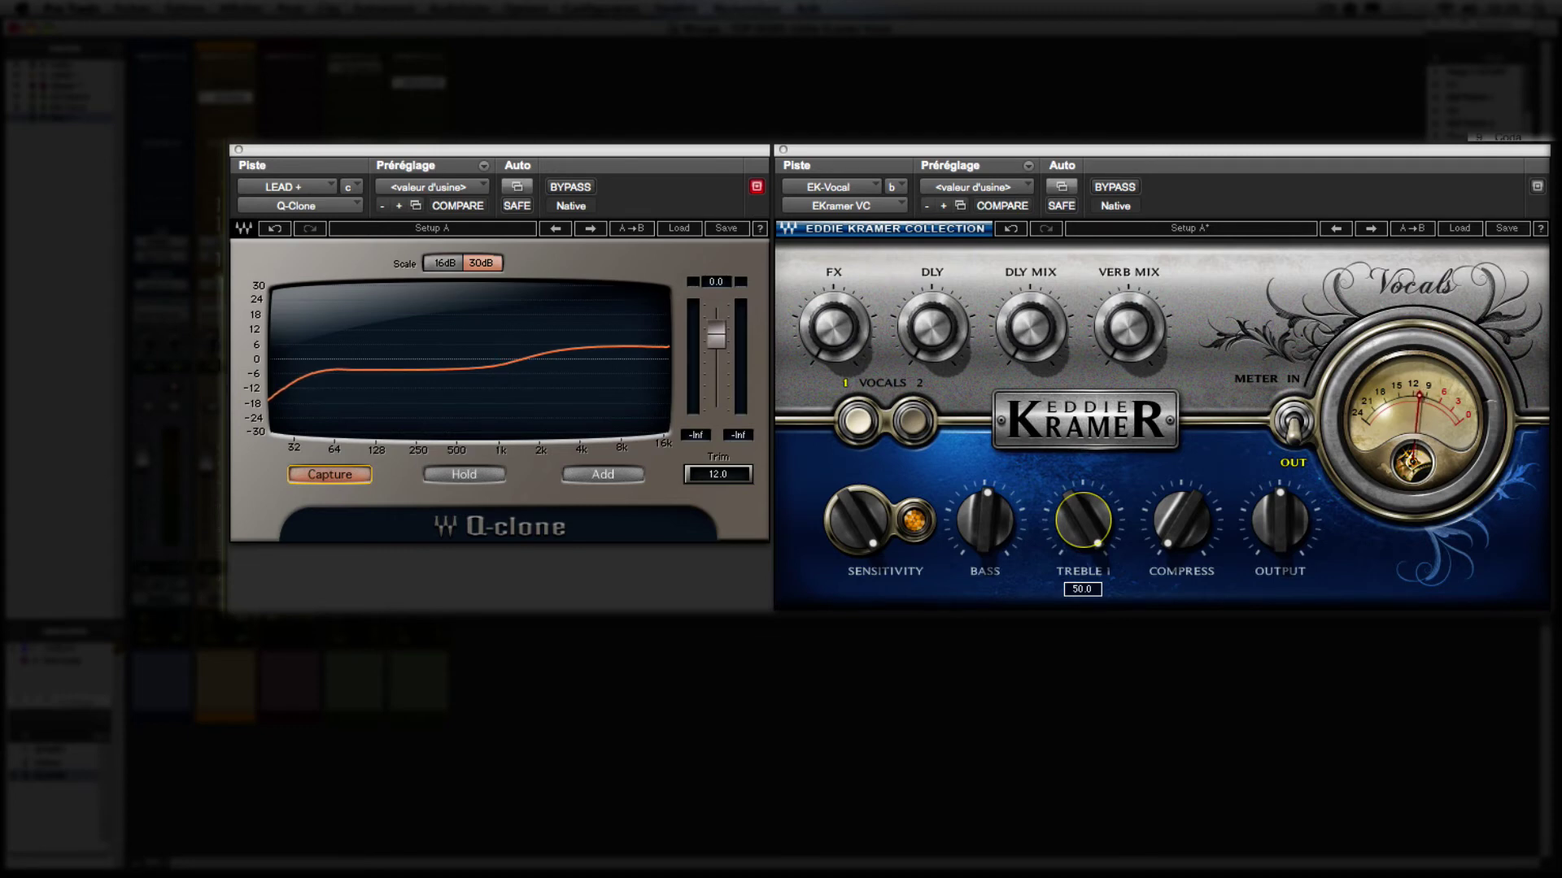
left_click_drag(1075, 476, 1075, 552)
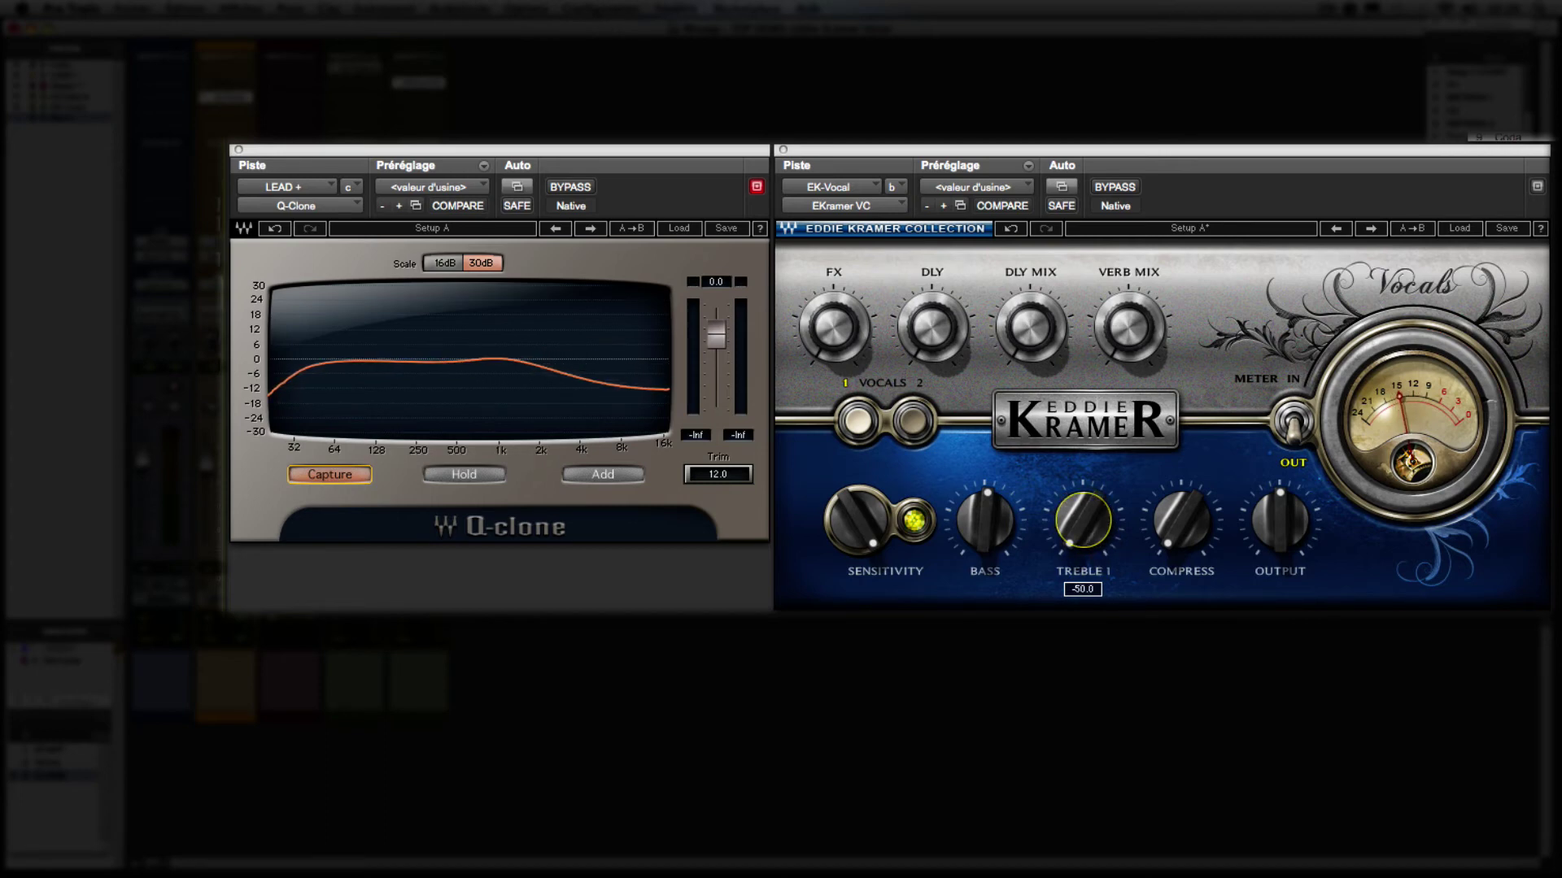
left_click_drag(1082, 521, 1082, 478)
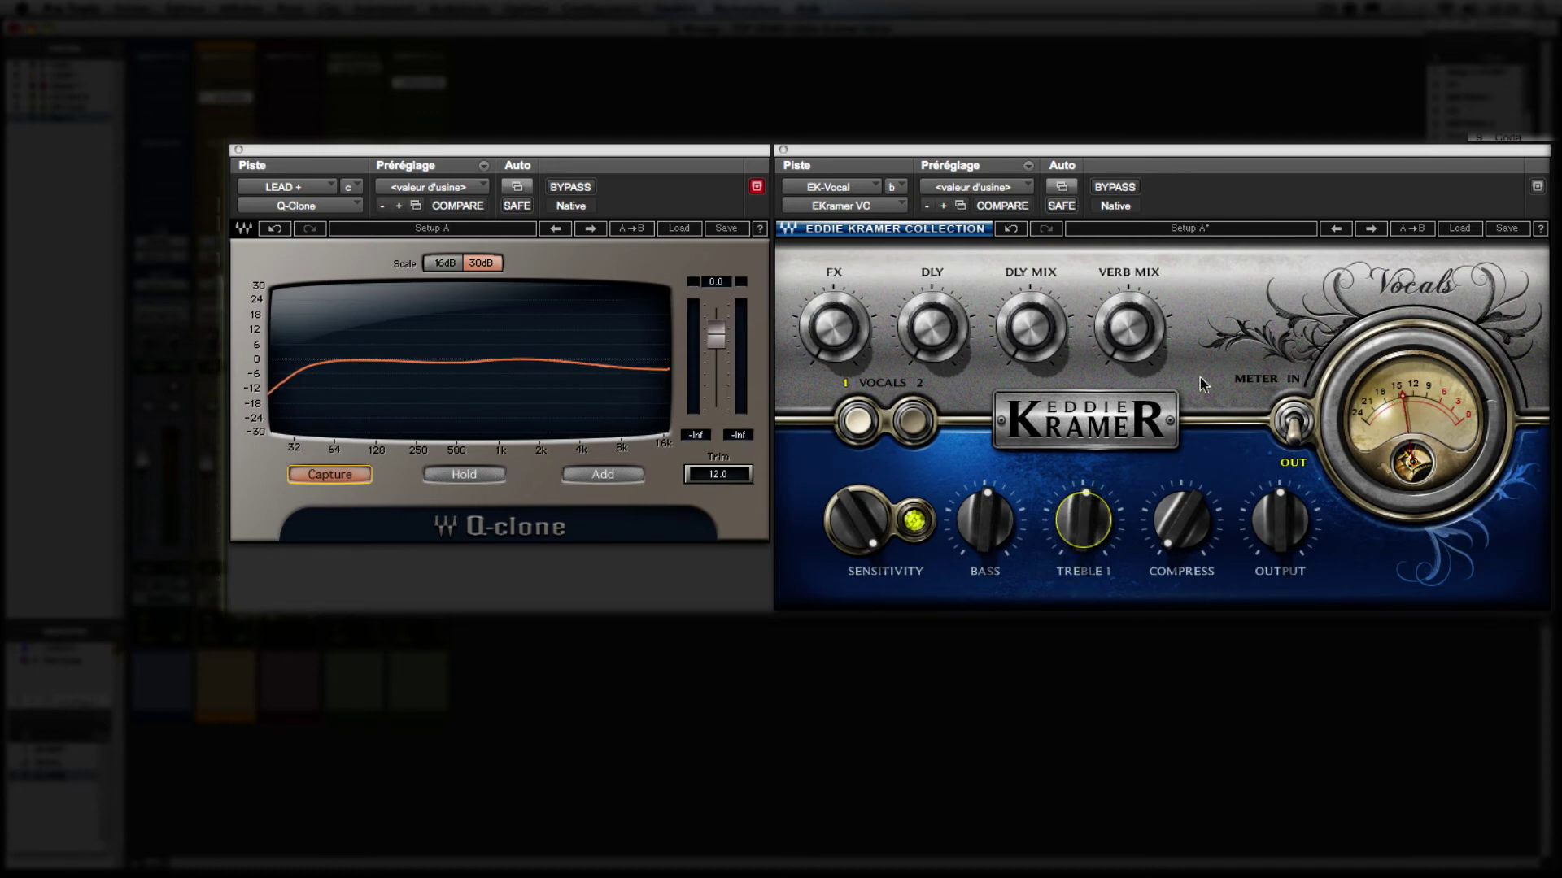
- Switch the Vocals plug-in to Setup B with Vocals 2 mode, and sweep Bass to 50.0, down and back to centre
left_click(1266, 230)
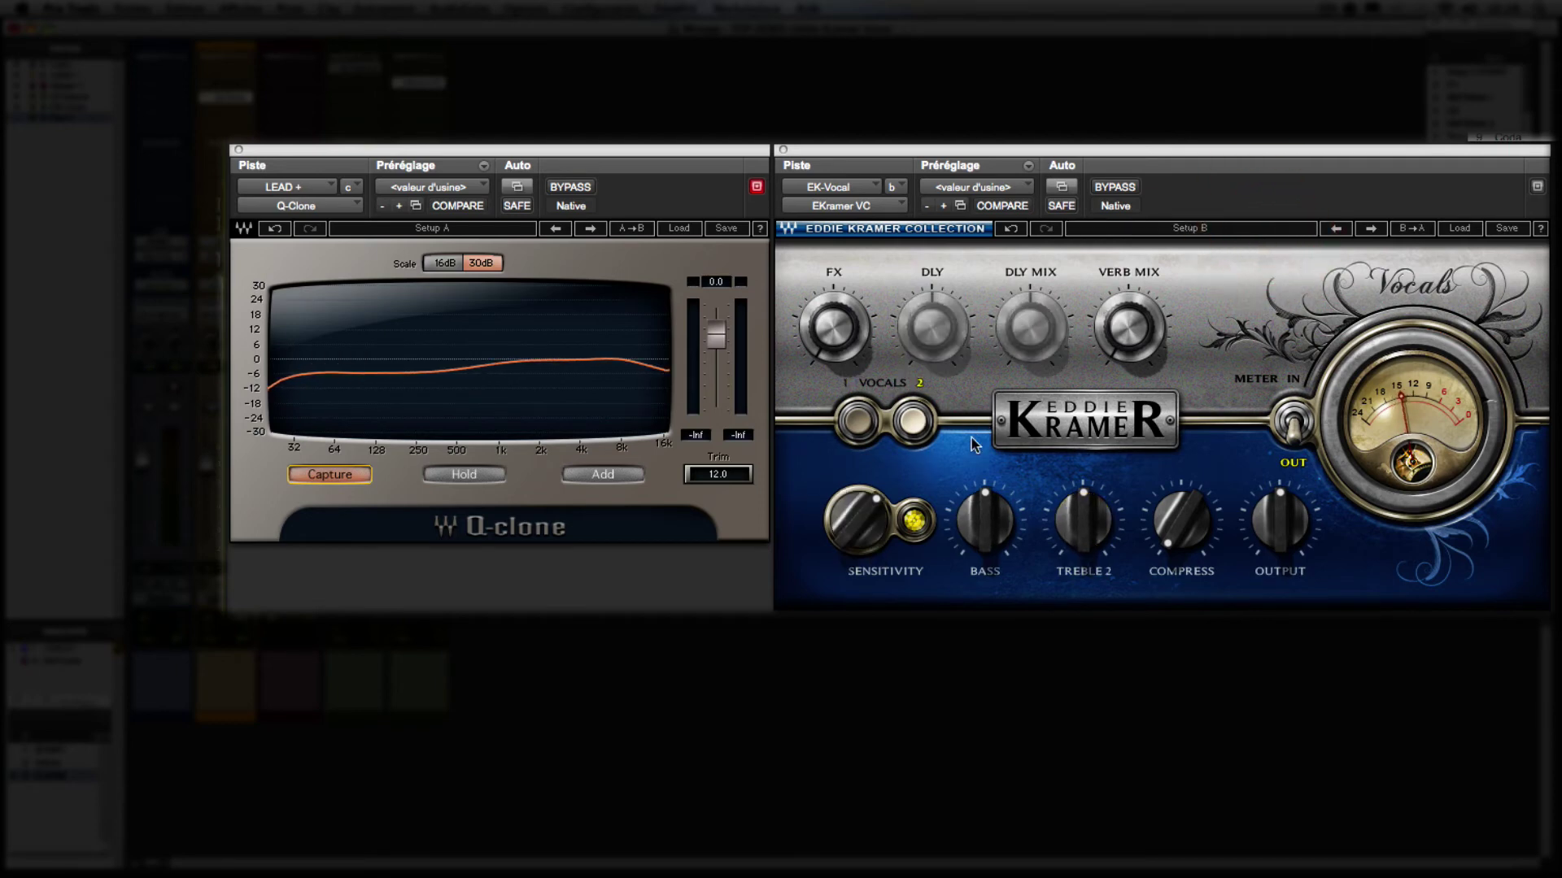
left_click_drag(976, 519, 976, 479)
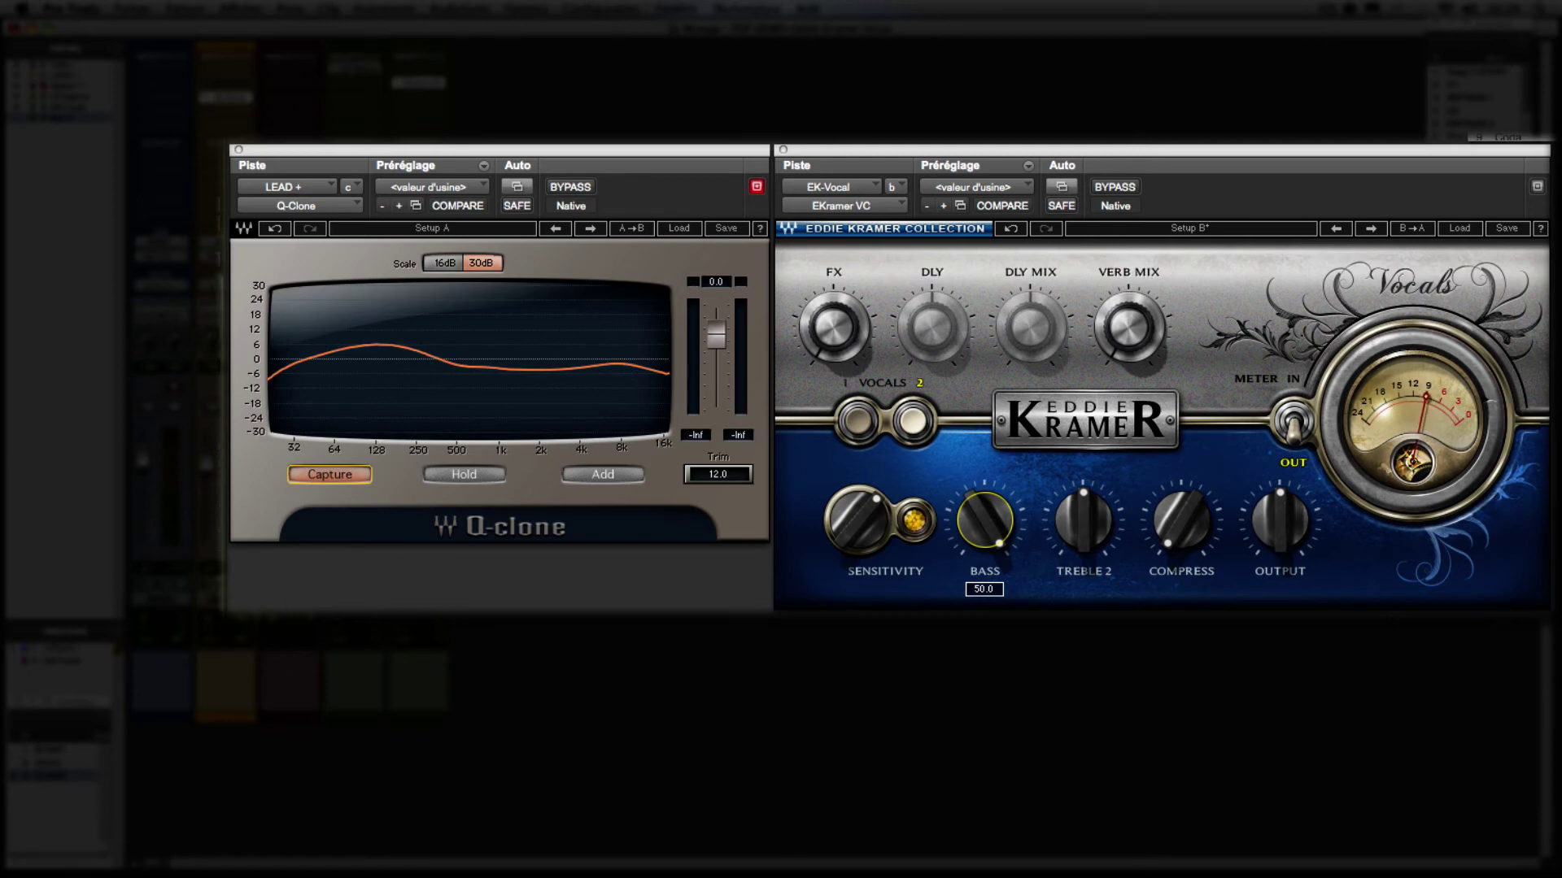
left_click_drag(976, 480, 976, 561)
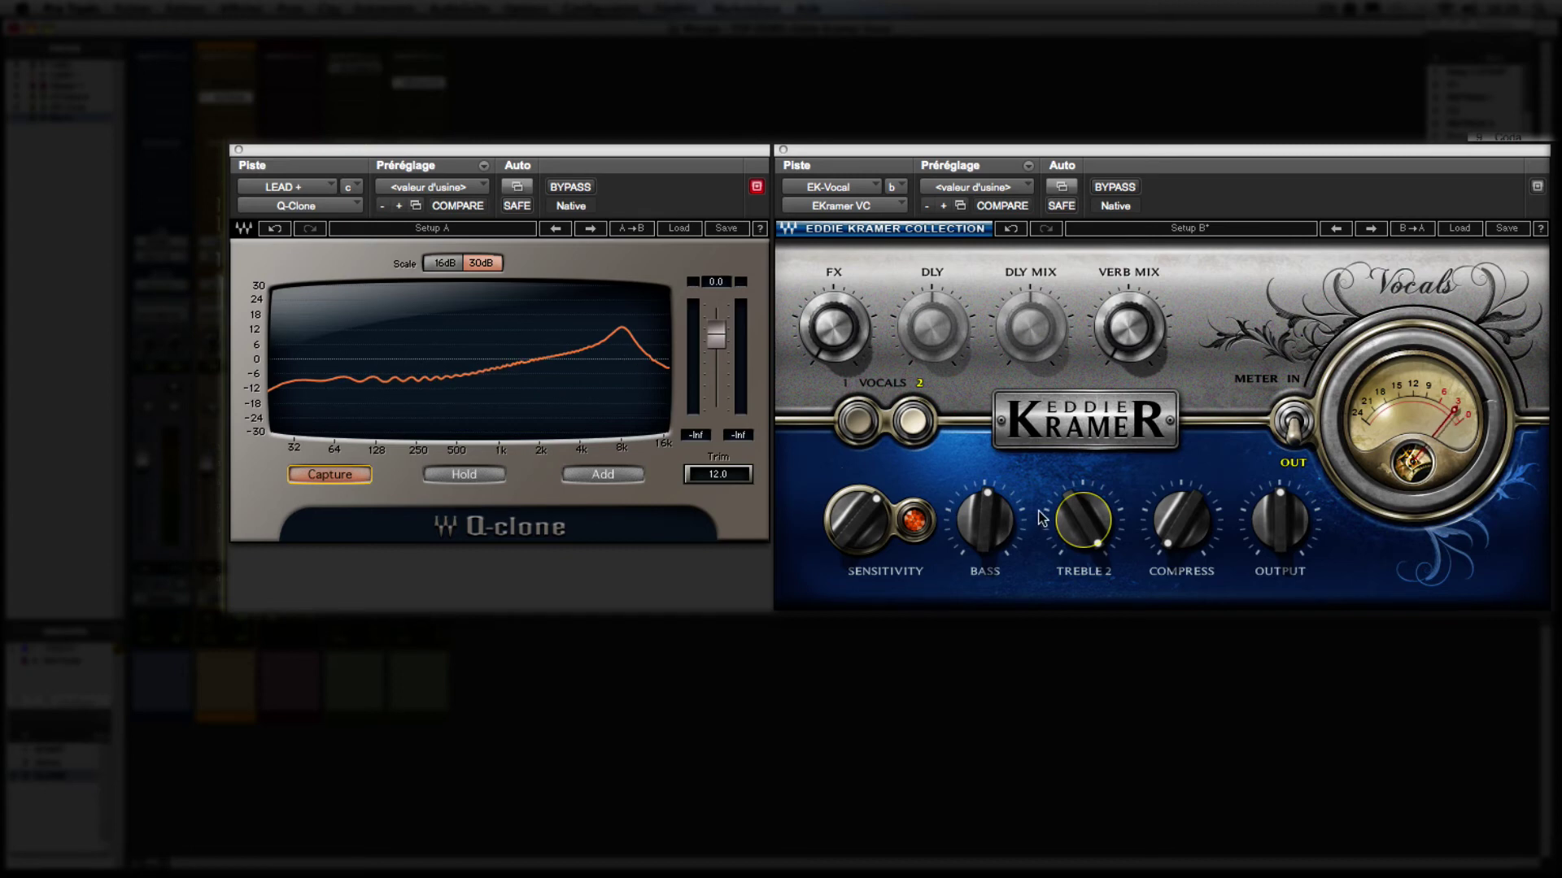
- Turn Treble 2 down to Min, reset it to 50.0, and return the plug-in to Setup A
mouse_move(1077, 520)
left_click_drag(1078, 521, 1078, 602)
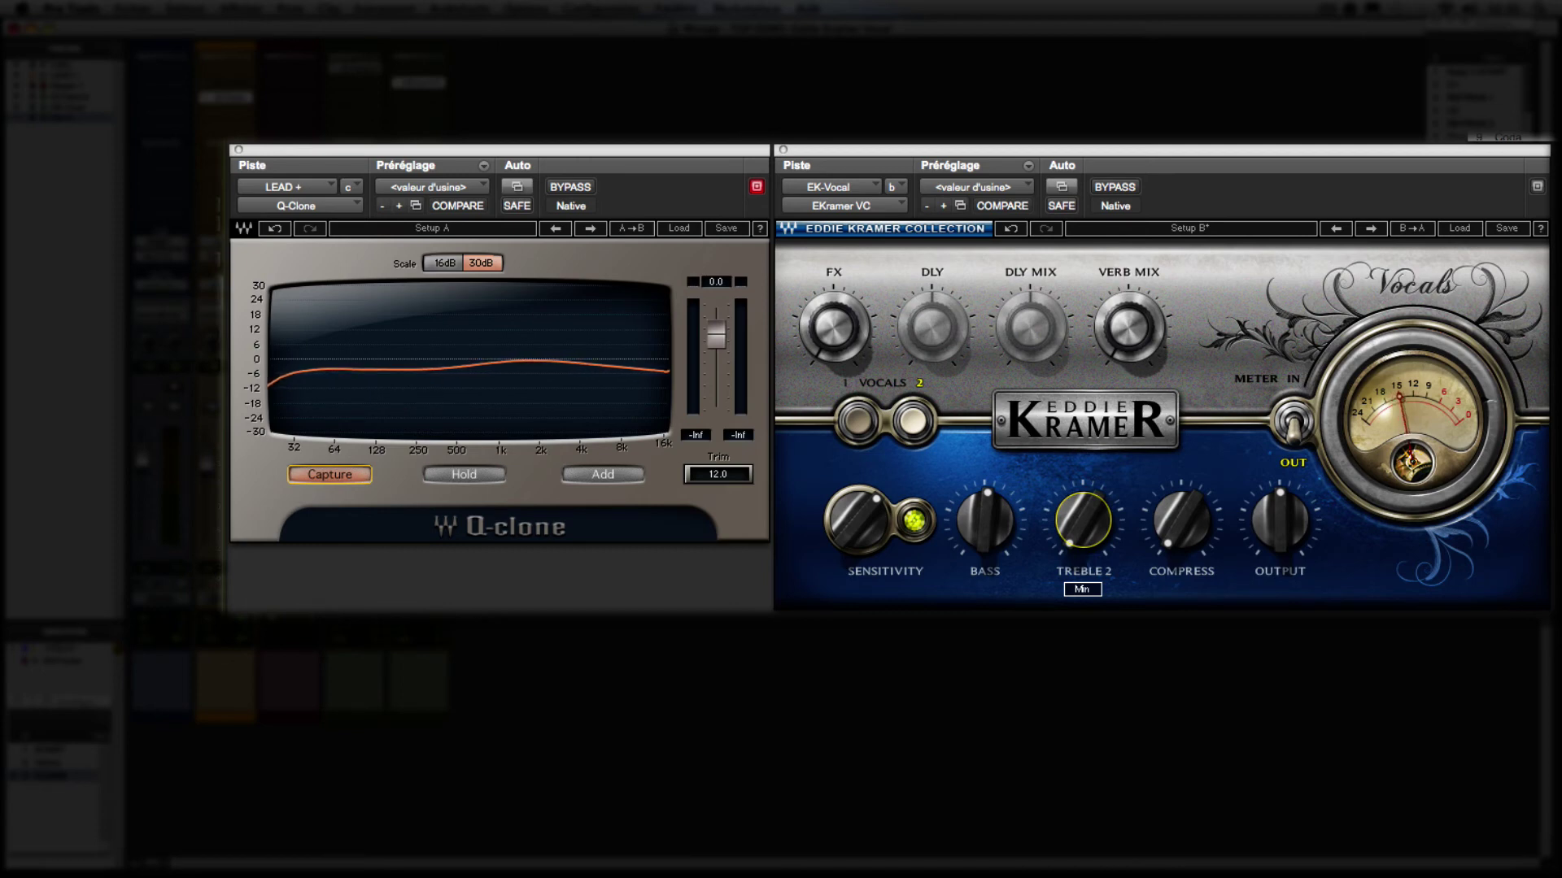
mouse_move(1077, 602)
left_mouse_down()
mouse_move(1078, 557)
mouse_move(1049, 513)
left_mouse_up()
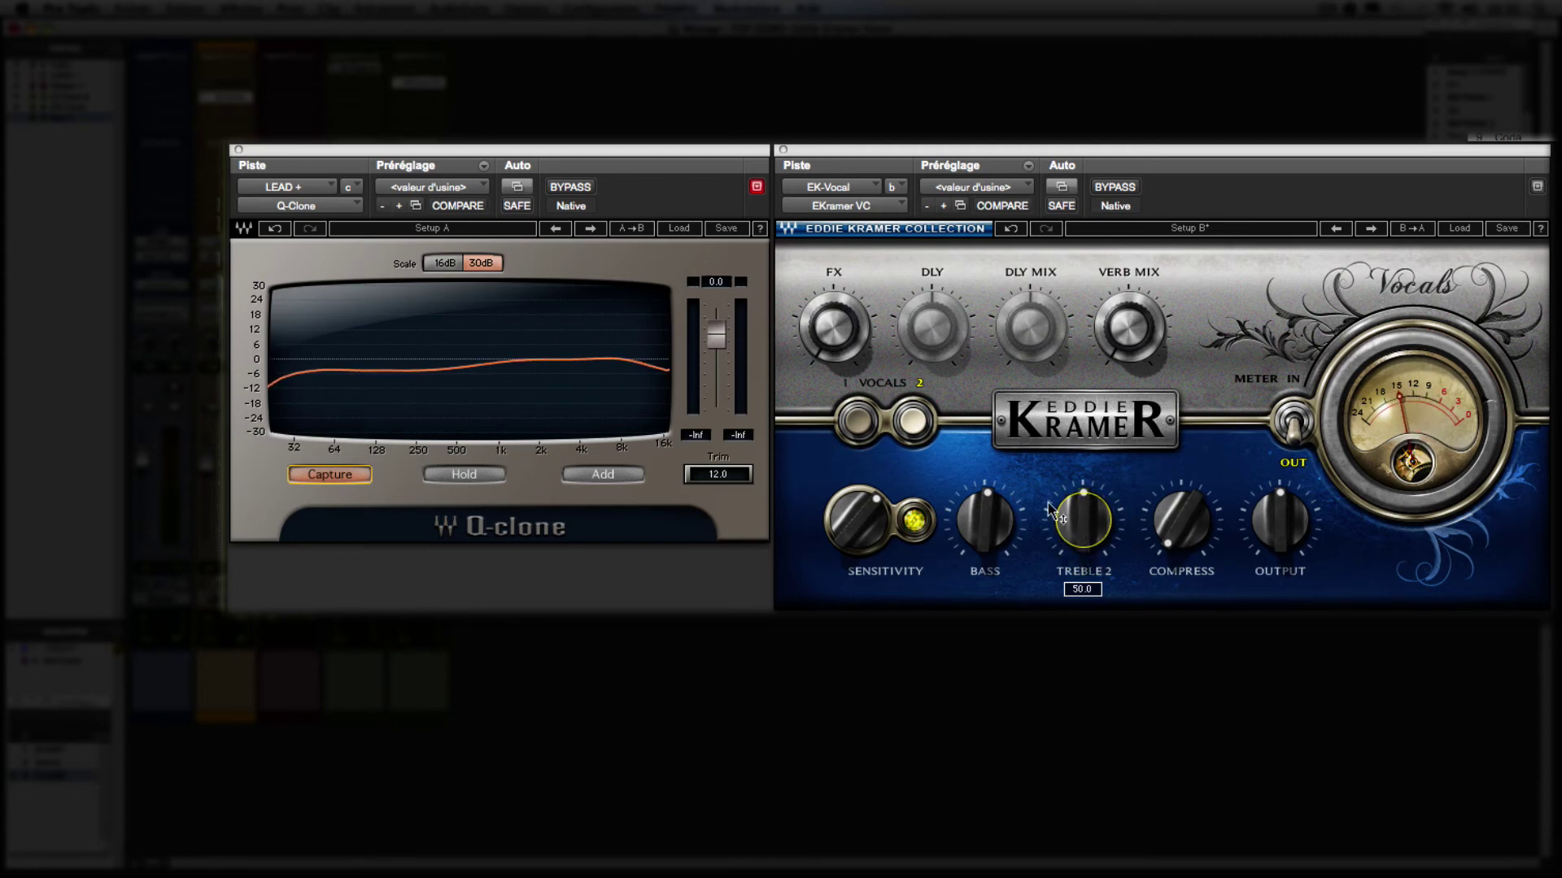
left_click(1241, 227)
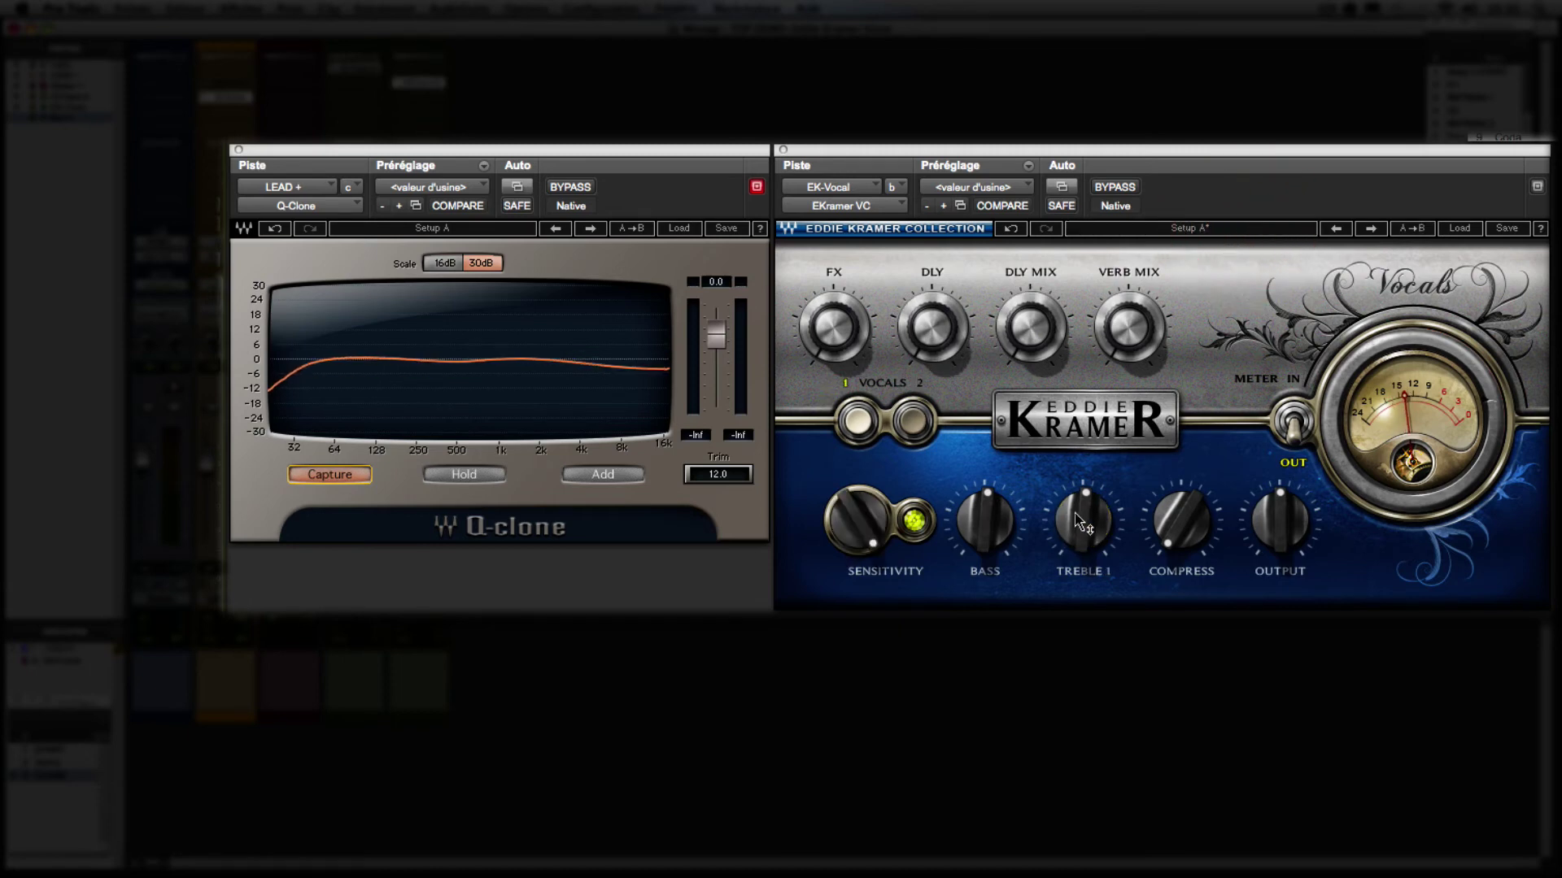
mouse_move(1076, 514)
left_mouse_down()
mouse_move(1076, 593)
mouse_move(1075, 507)
mouse_move(1075, 521)
left_mouse_up()
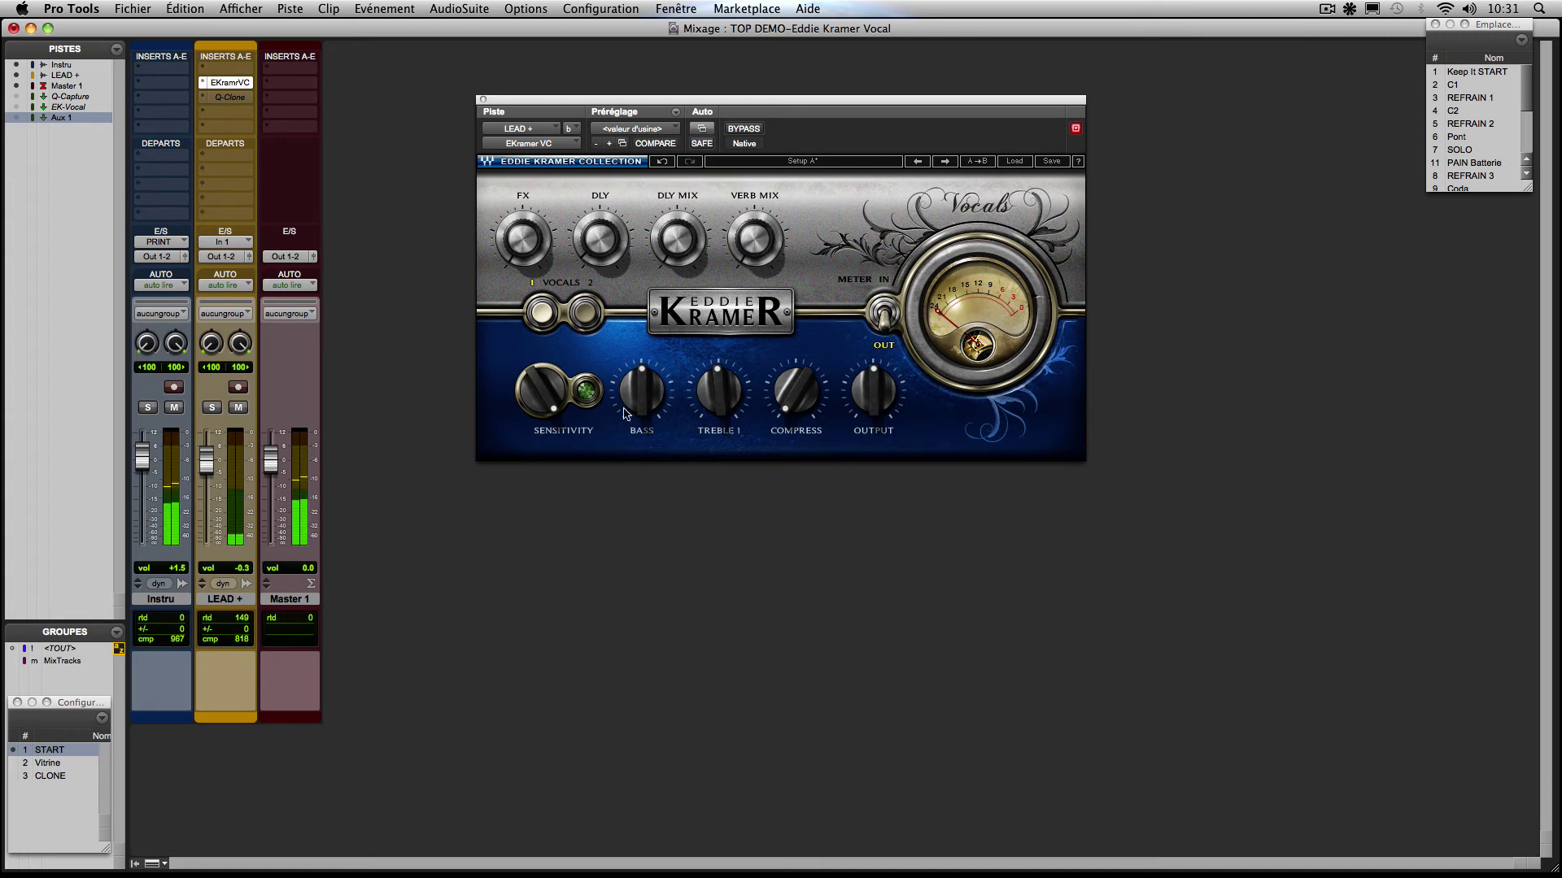
- Raise Bass and Treble 1 moderately above centre on the LEAD + track's Vocals plug-in
left_click(642, 390)
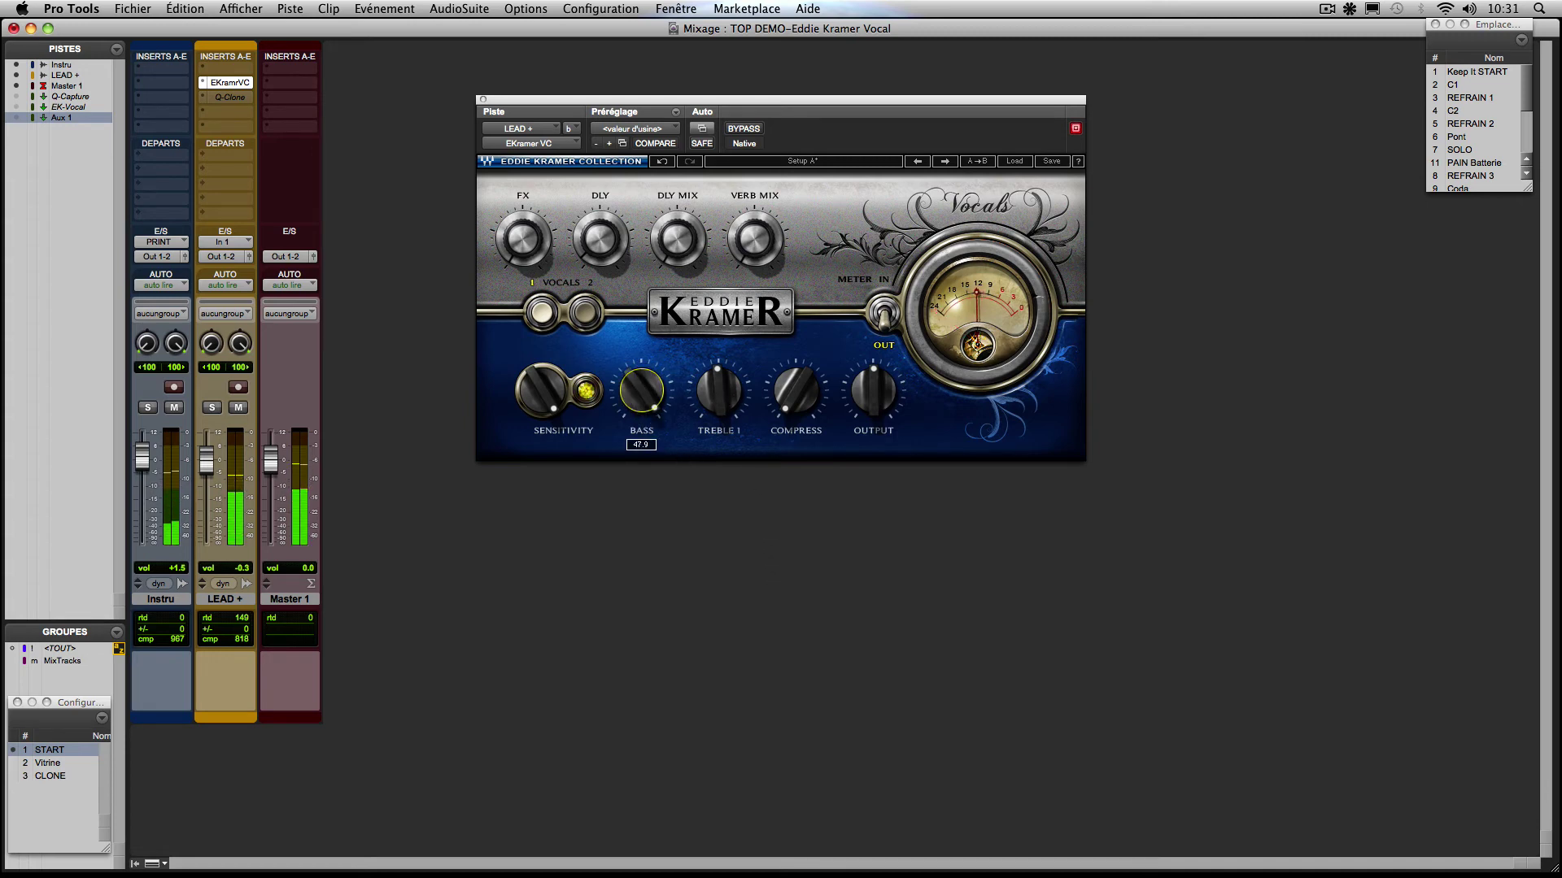
left_click_drag(641, 391, 642, 387)
left_click_drag(642, 391, 728, 425)
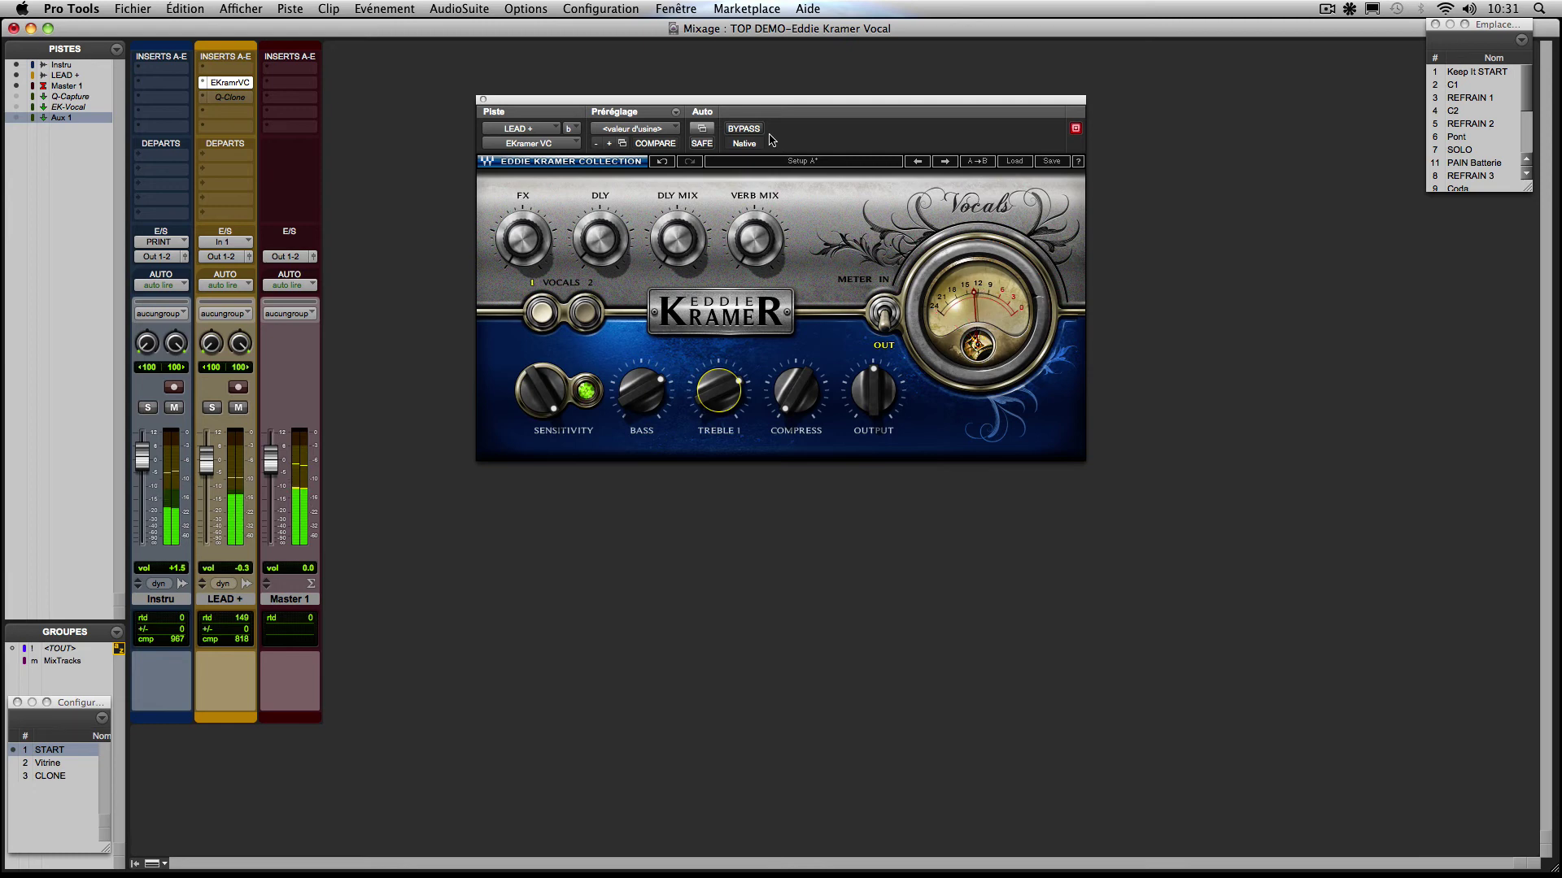
- Raise Compress to just past its midpoint and lower Sensitivity to a similar position
left_click_drag(797, 392, 797, 343)
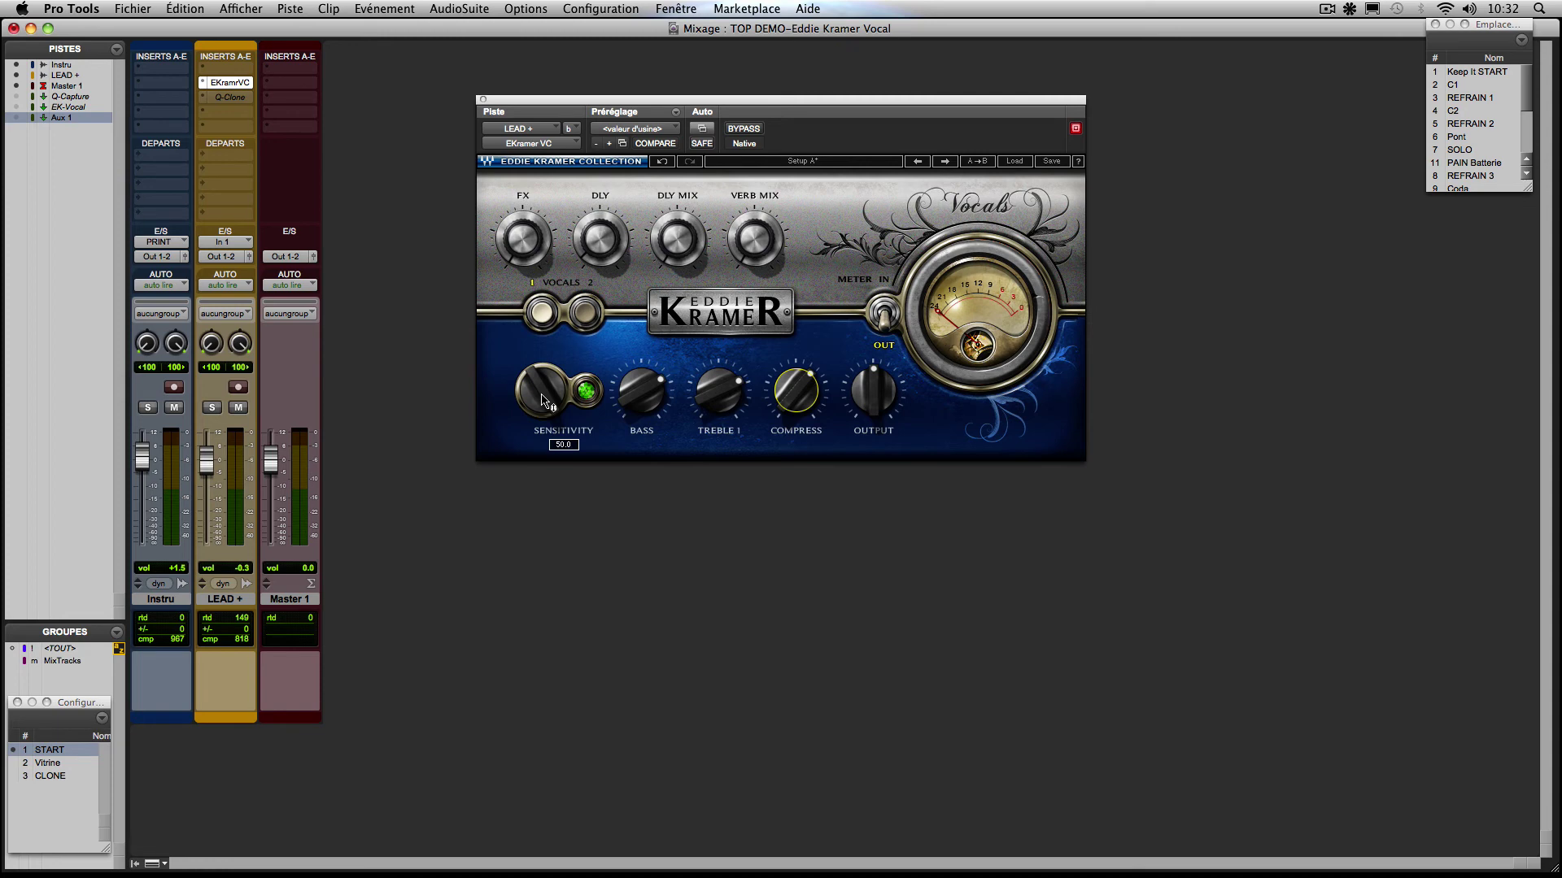
left_click_drag(542, 400, 542, 448)
mouse_move(789, 399)
left_mouse_down()
mouse_move(789, 445)
mouse_move(790, 394)
left_mouse_up()
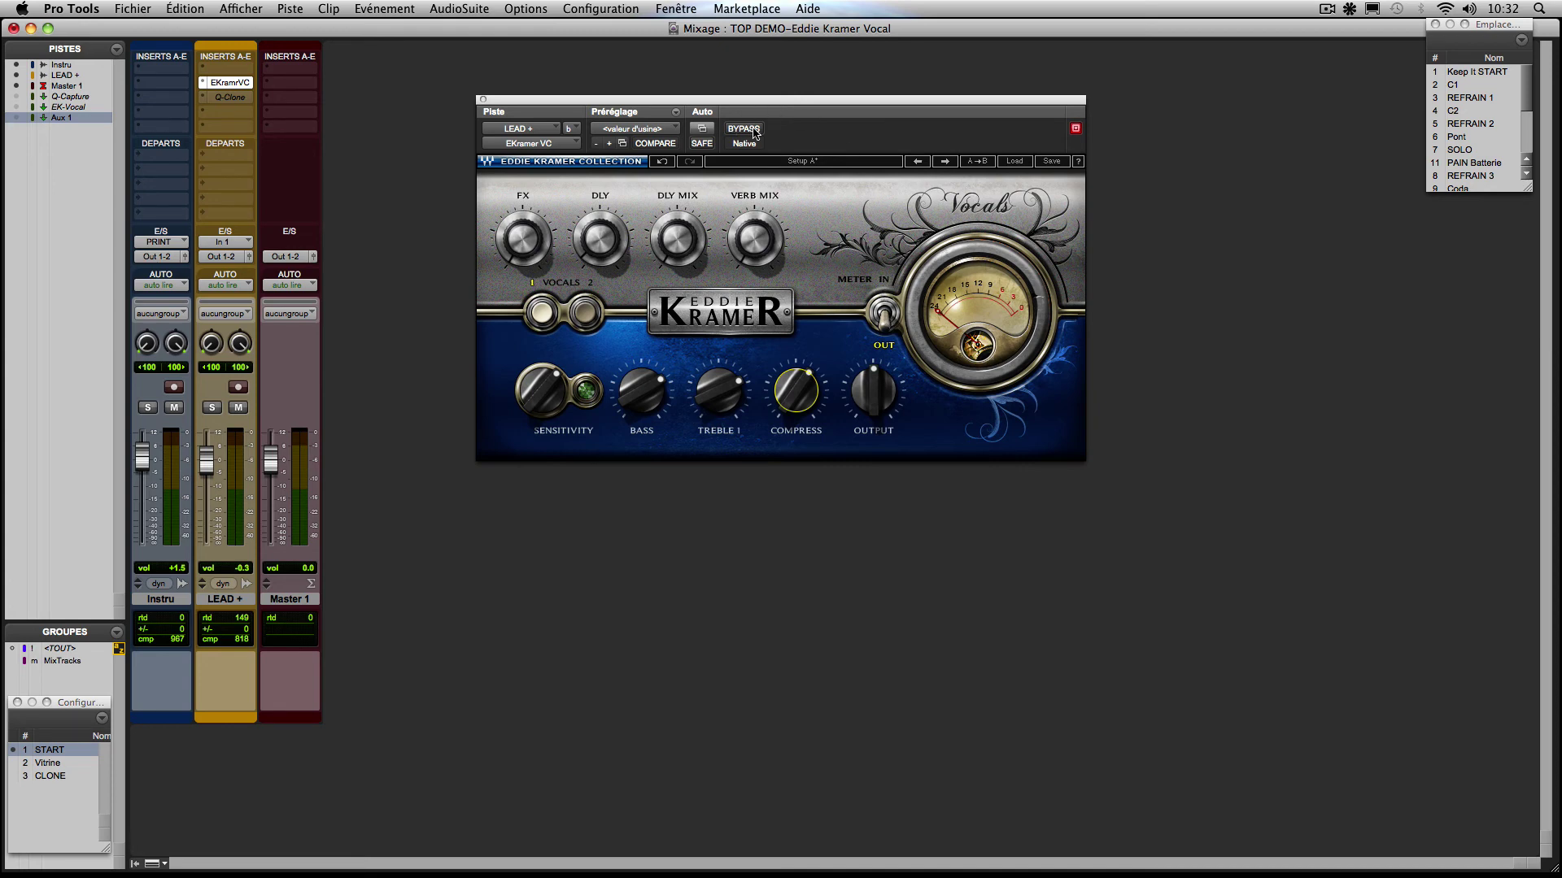
- Compare the processed vocal with the bypassed signal and lower Output below centre to match their levels, leaving the plug-in active
left_click(744, 129)
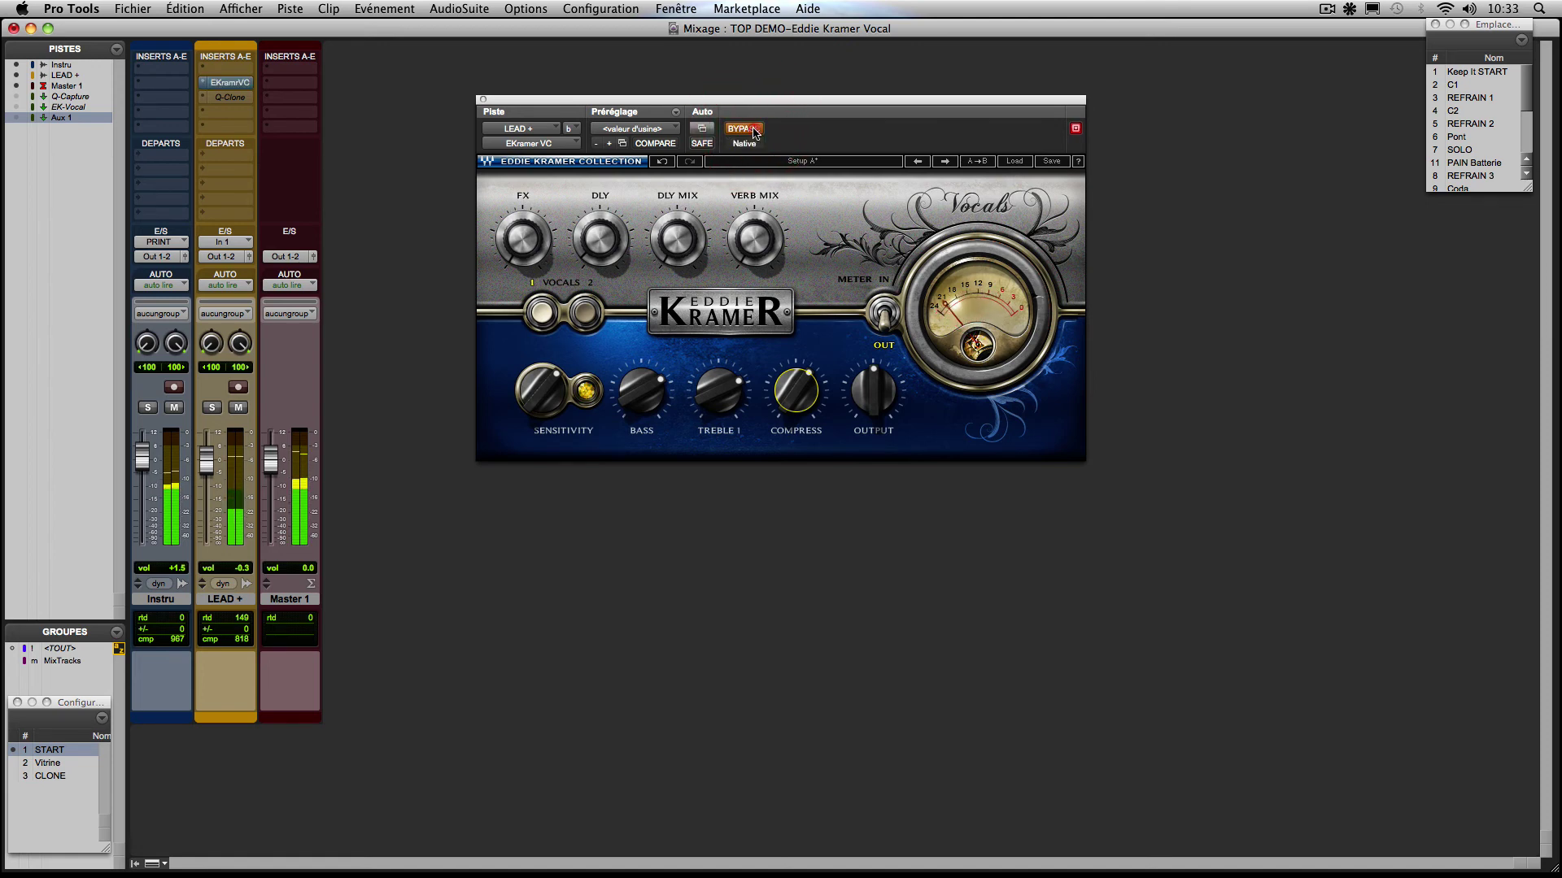
left_click(753, 130)
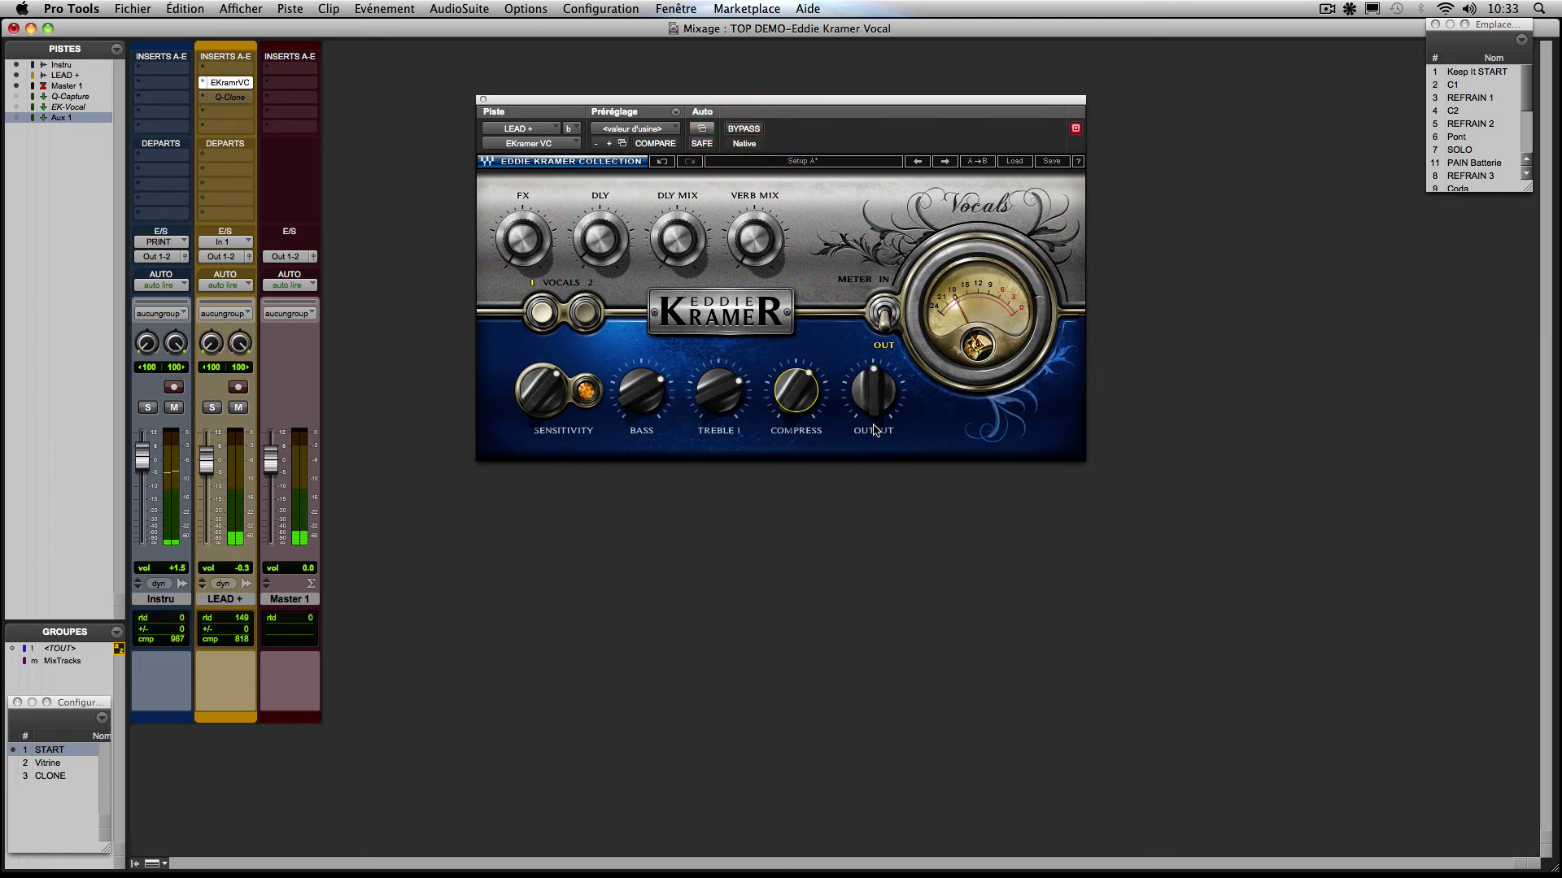
left_click(876, 397)
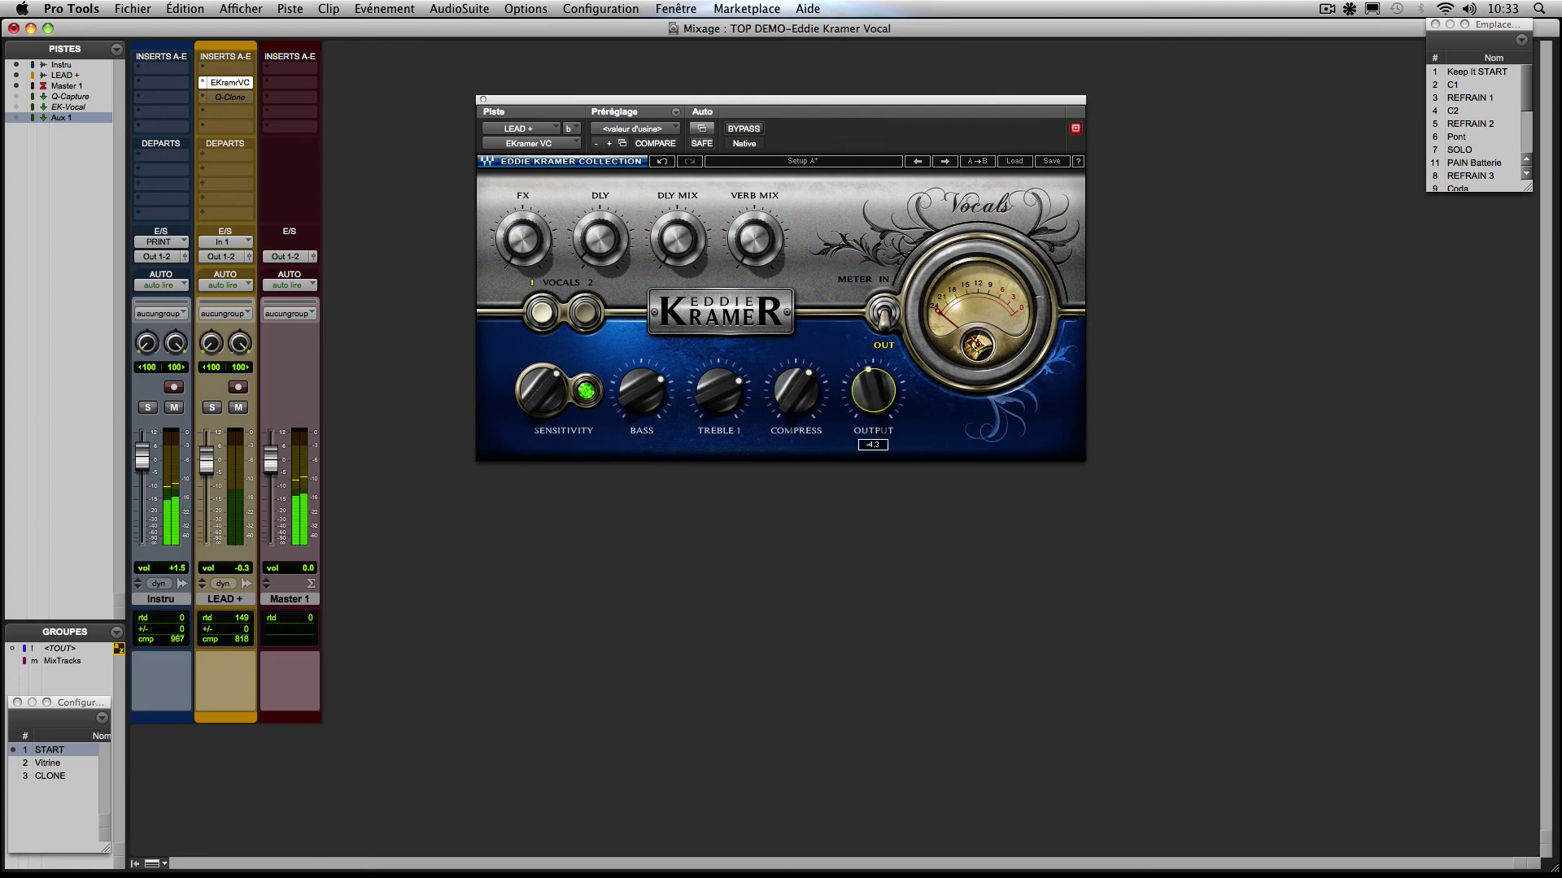
left_click_drag(876, 396, 876, 415)
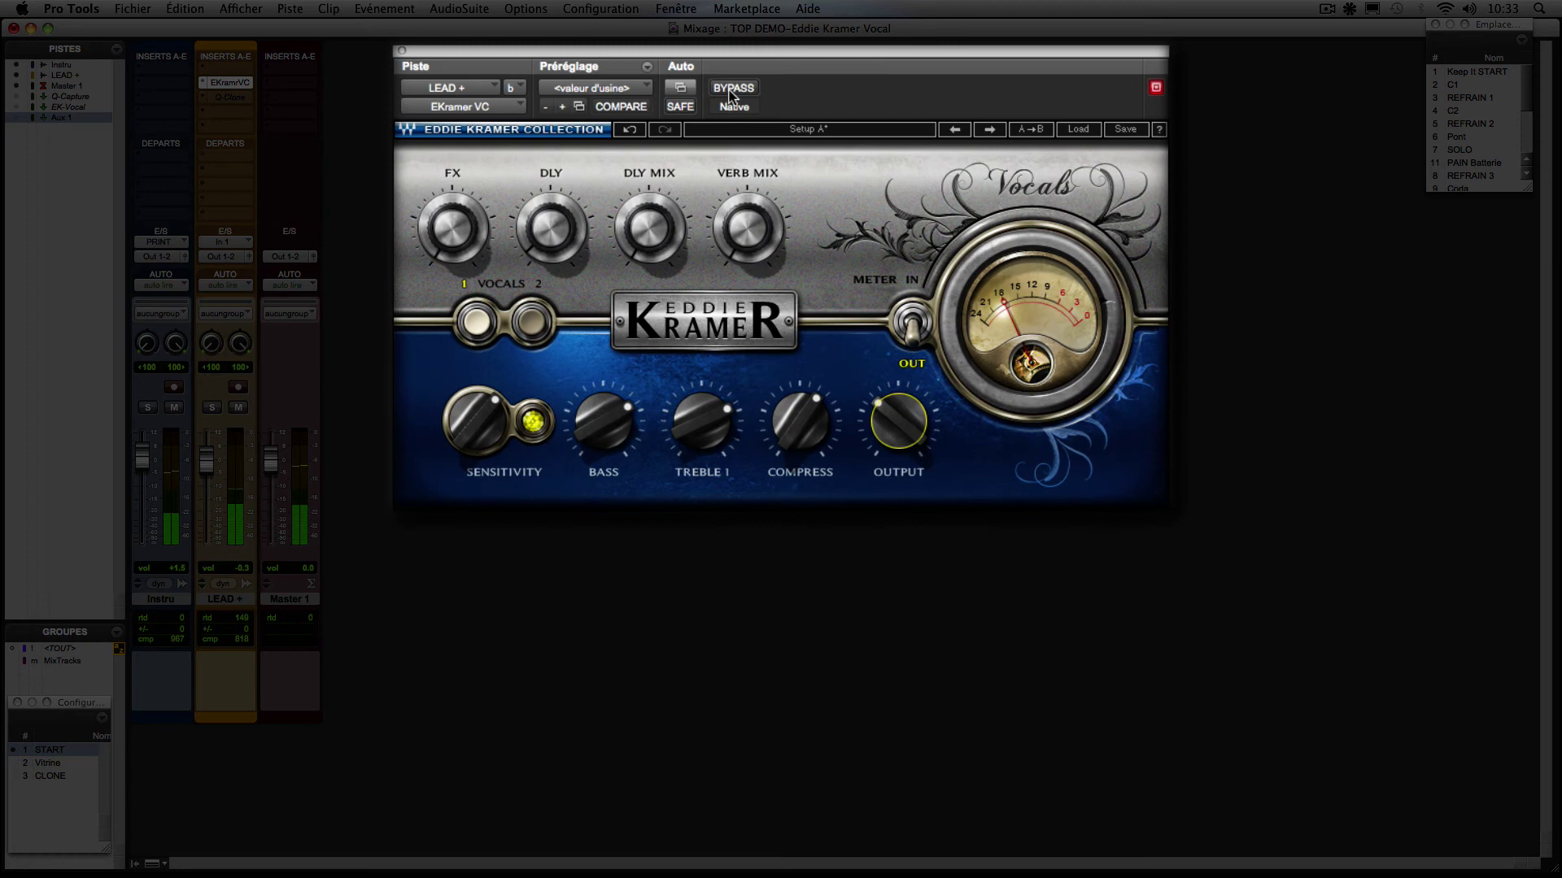
left_click(732, 89)
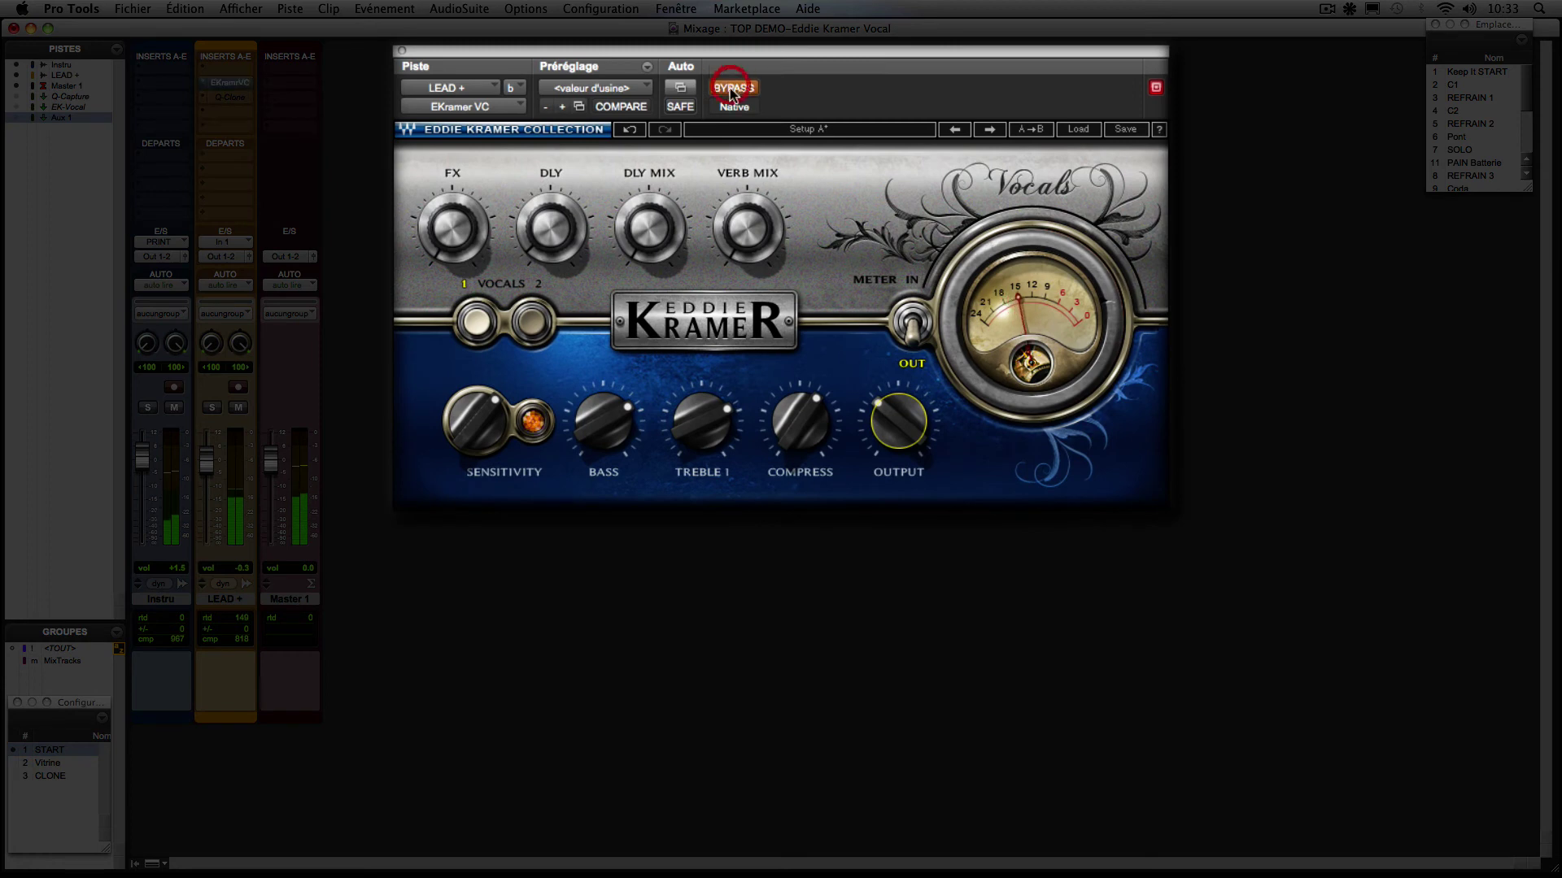
left_click(731, 90)
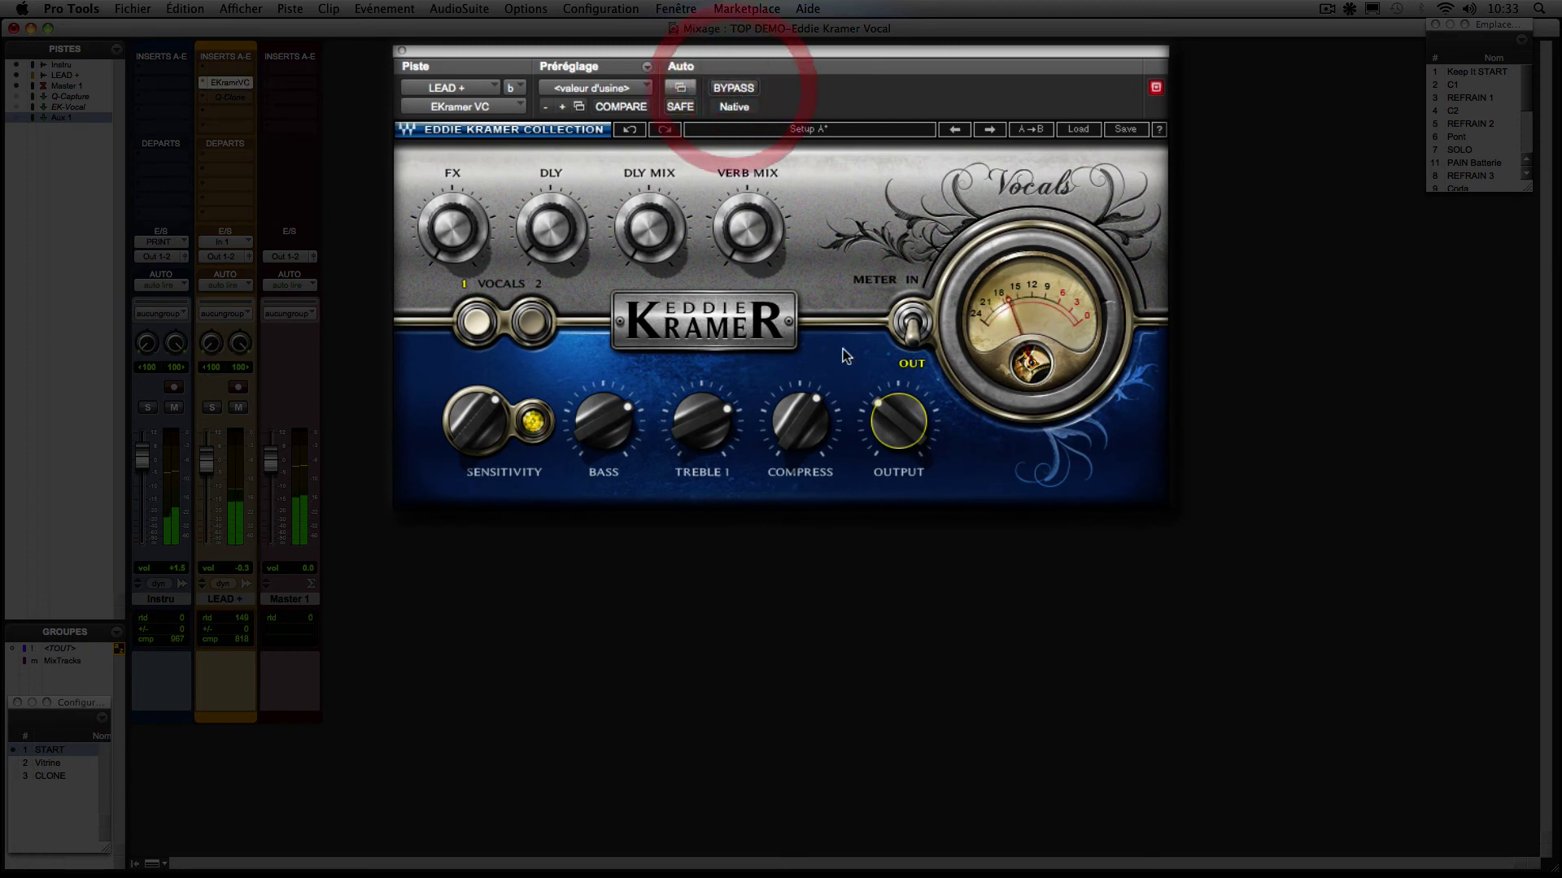
left_click(895, 419)
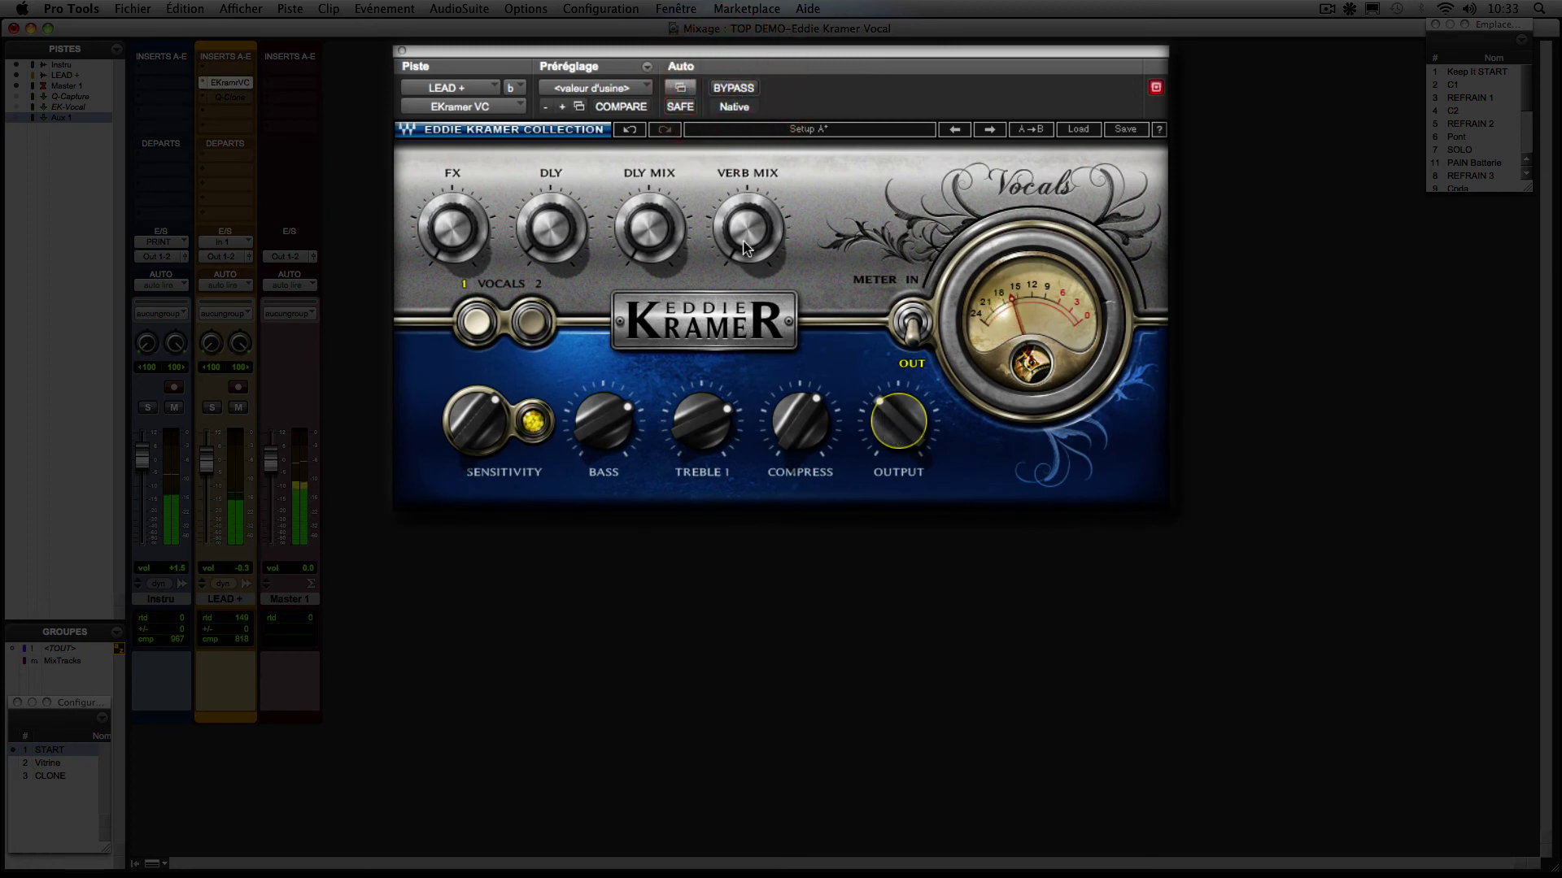
- Compare the LEAD + vocal with the Vocals plug-in bypassed and active
left_click(732, 89)
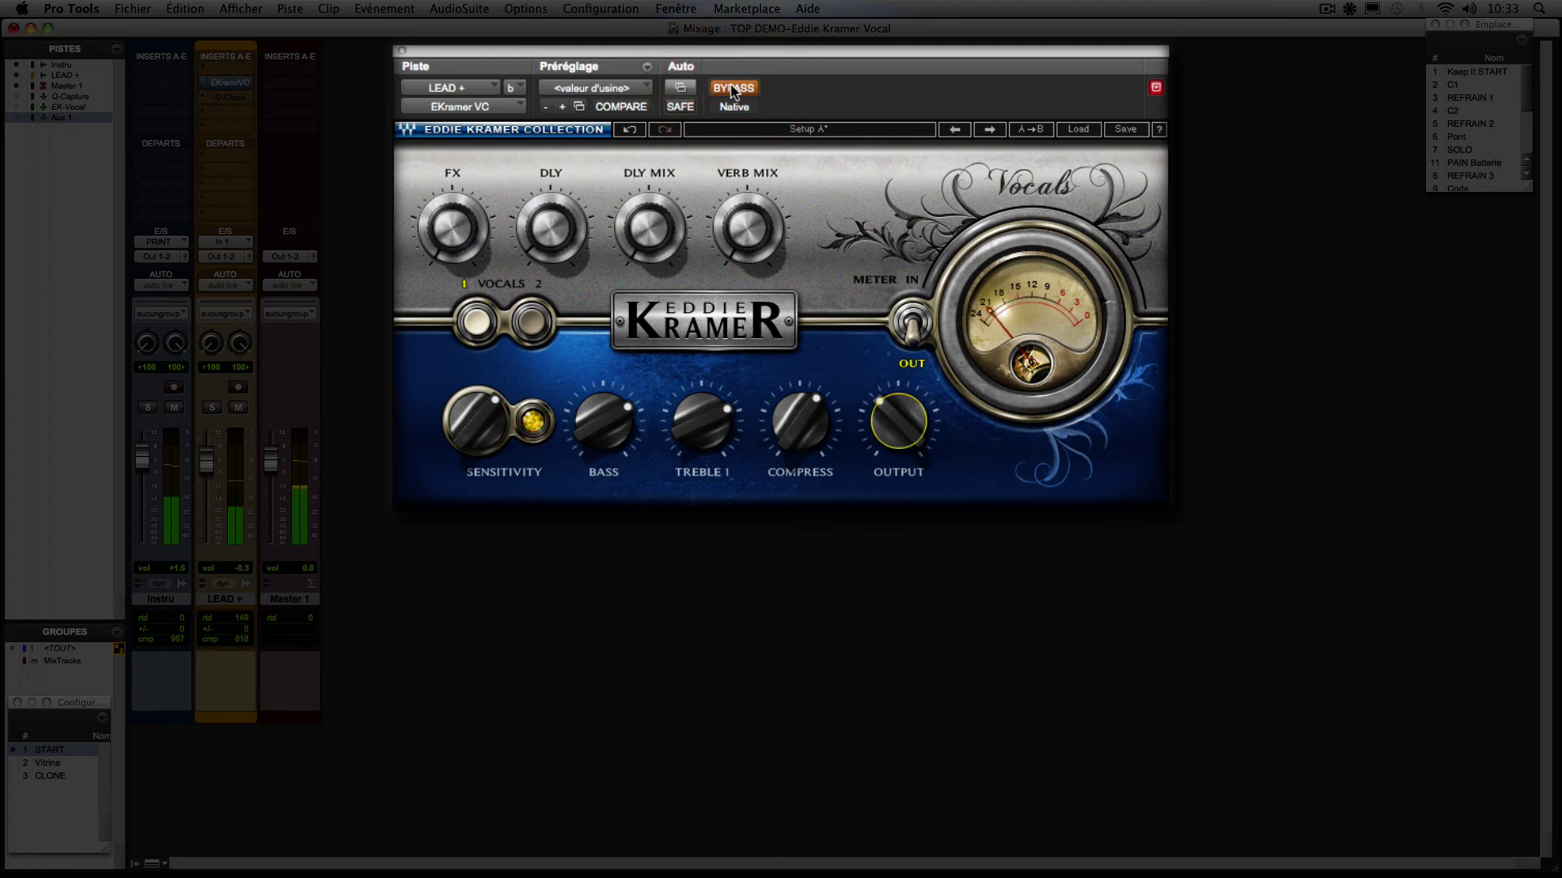
left_click(732, 89)
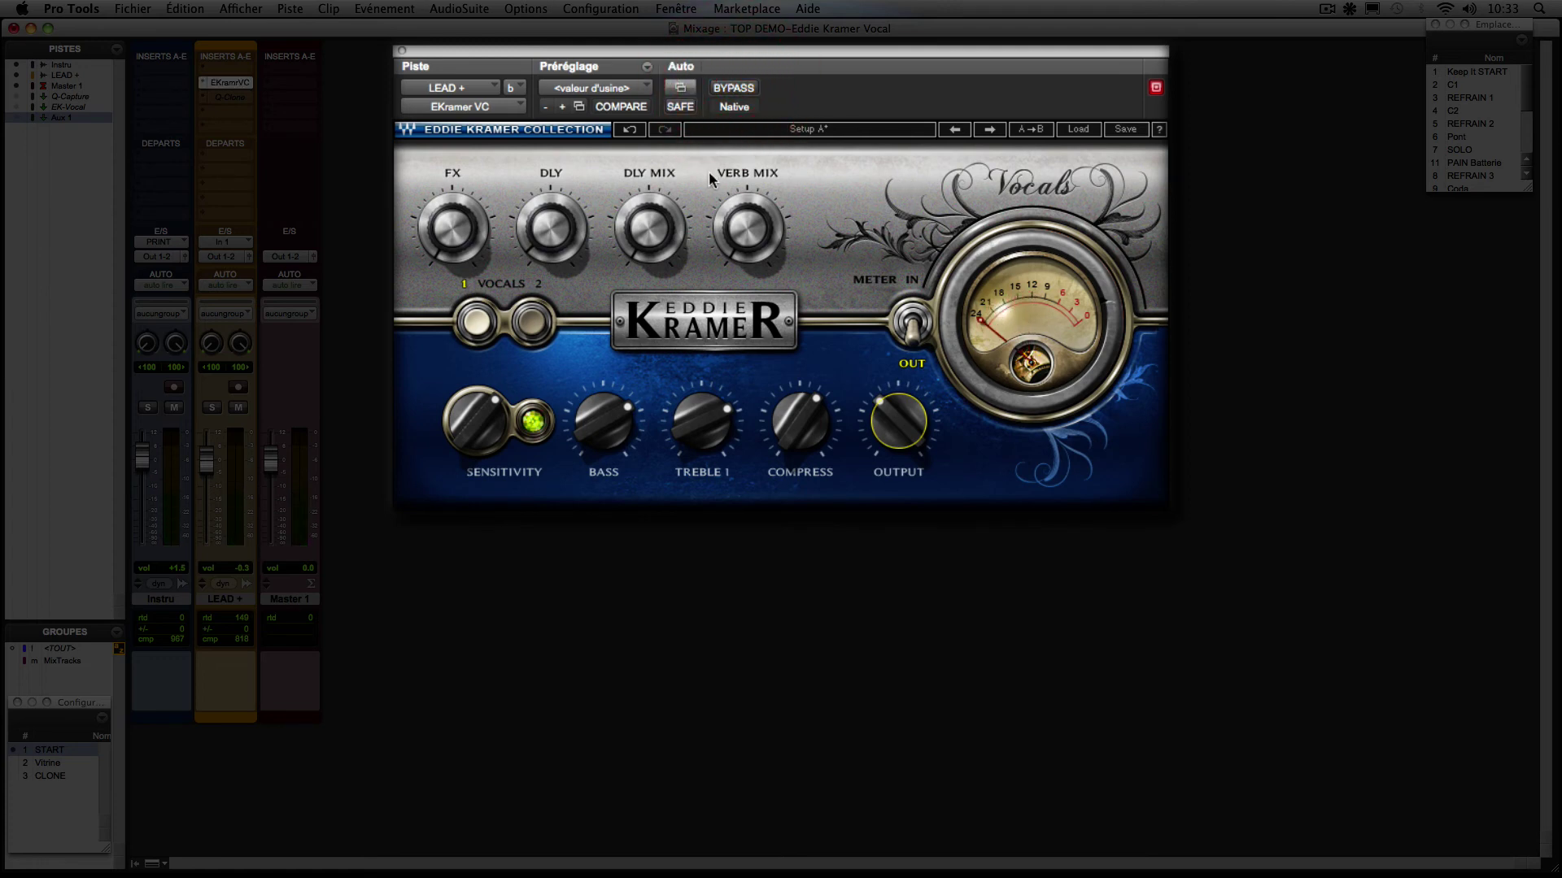
- Raise FX to about 81 and DLY MIX to 69.3 to add delay to the vocal
left_click(566, 236)
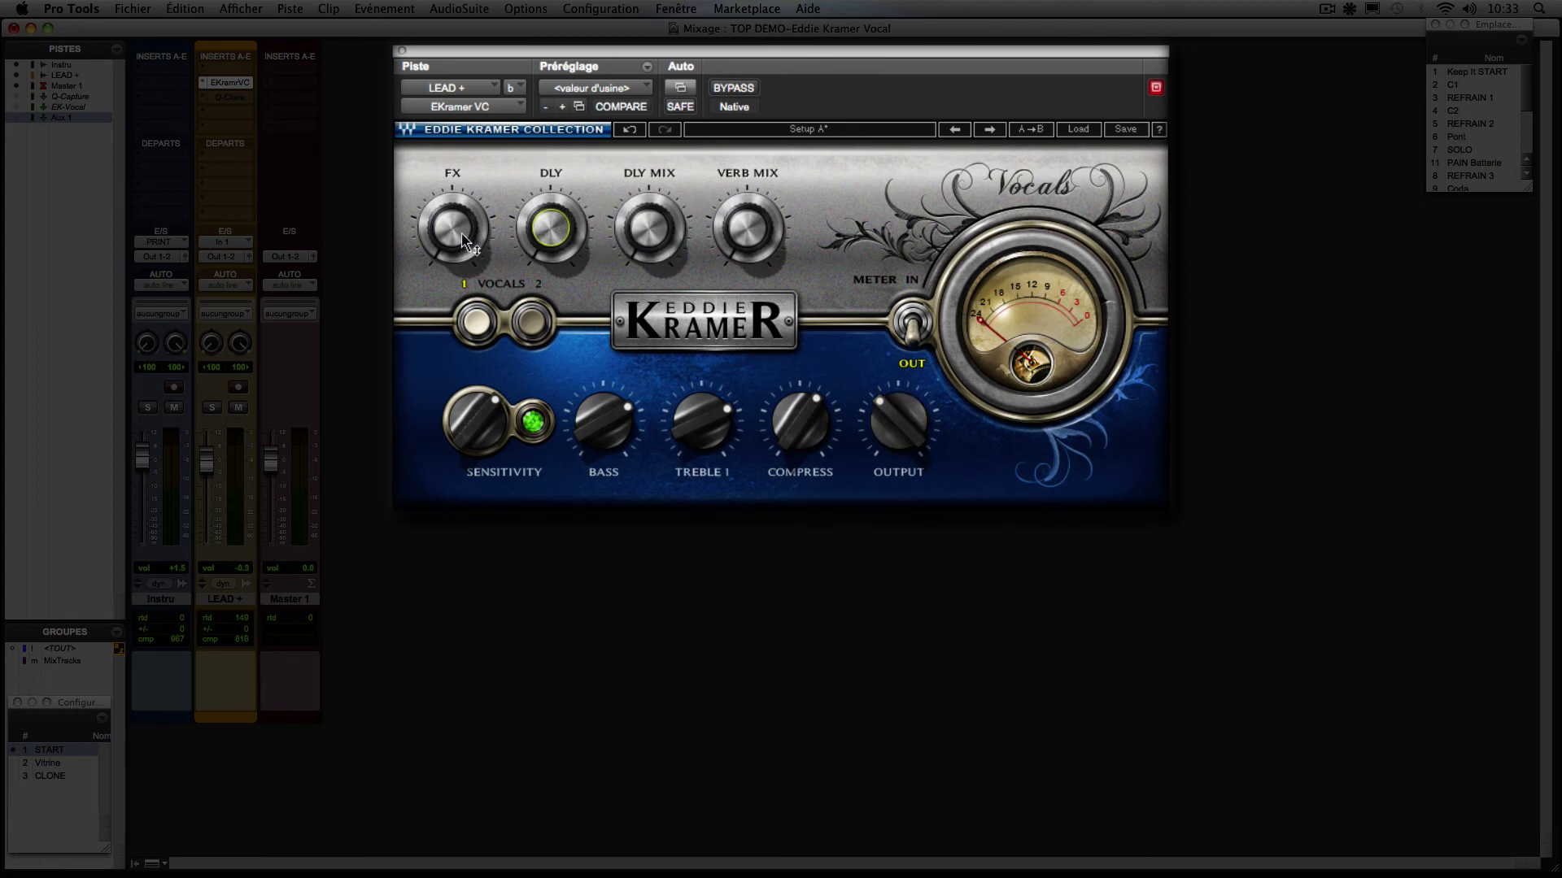
mouse_move(458, 241)
mouse_move(459, 234)
left_mouse_down()
mouse_move(459, 187)
mouse_move(458, 232)
left_mouse_up()
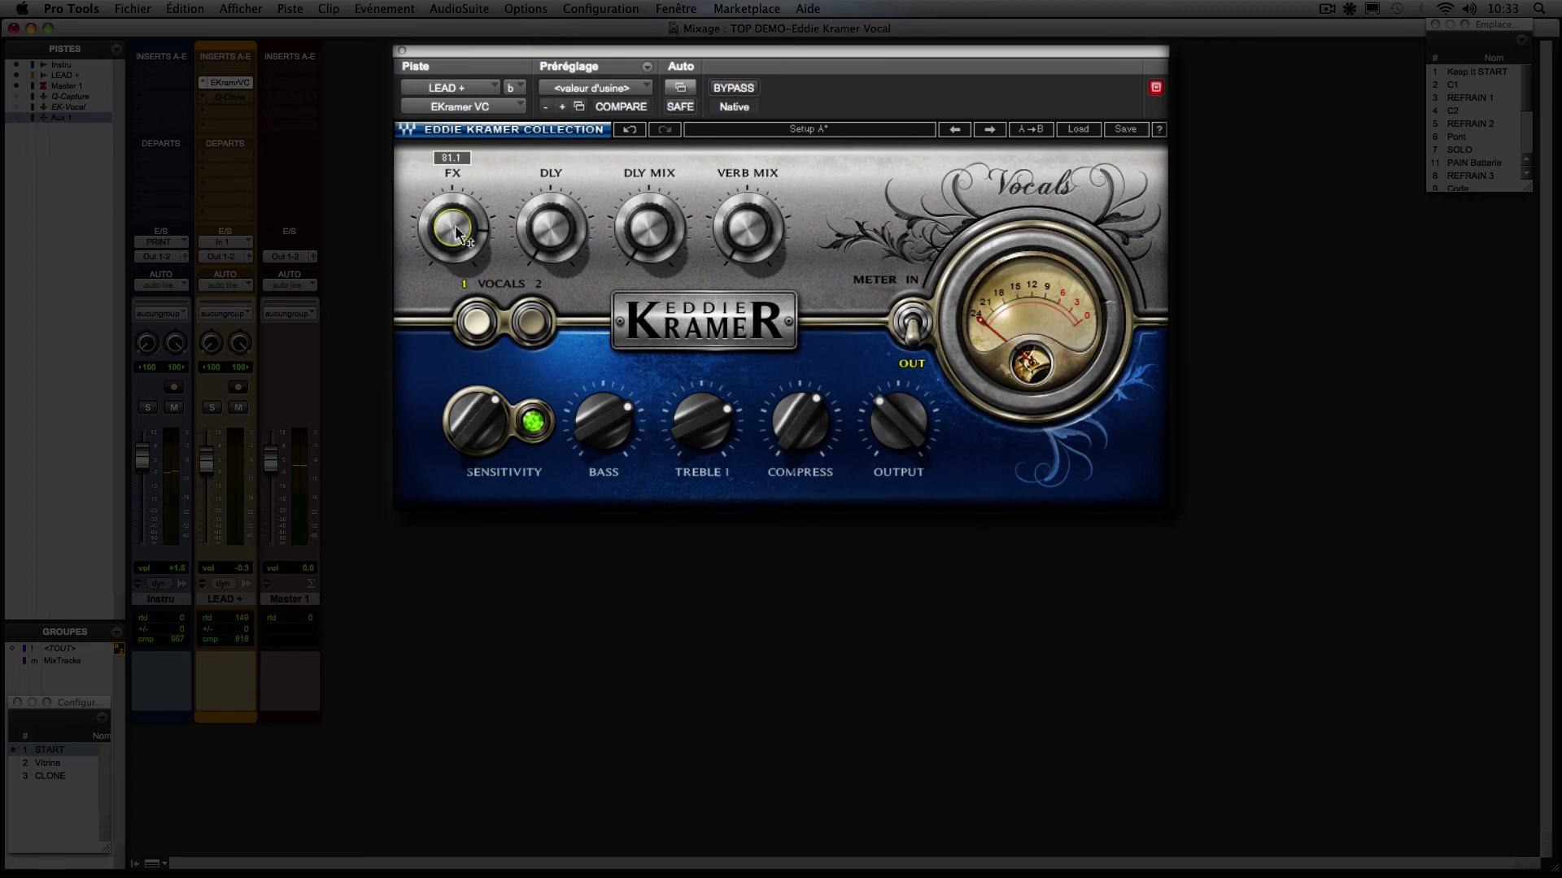
left_click_drag(458, 232, 458, 232)
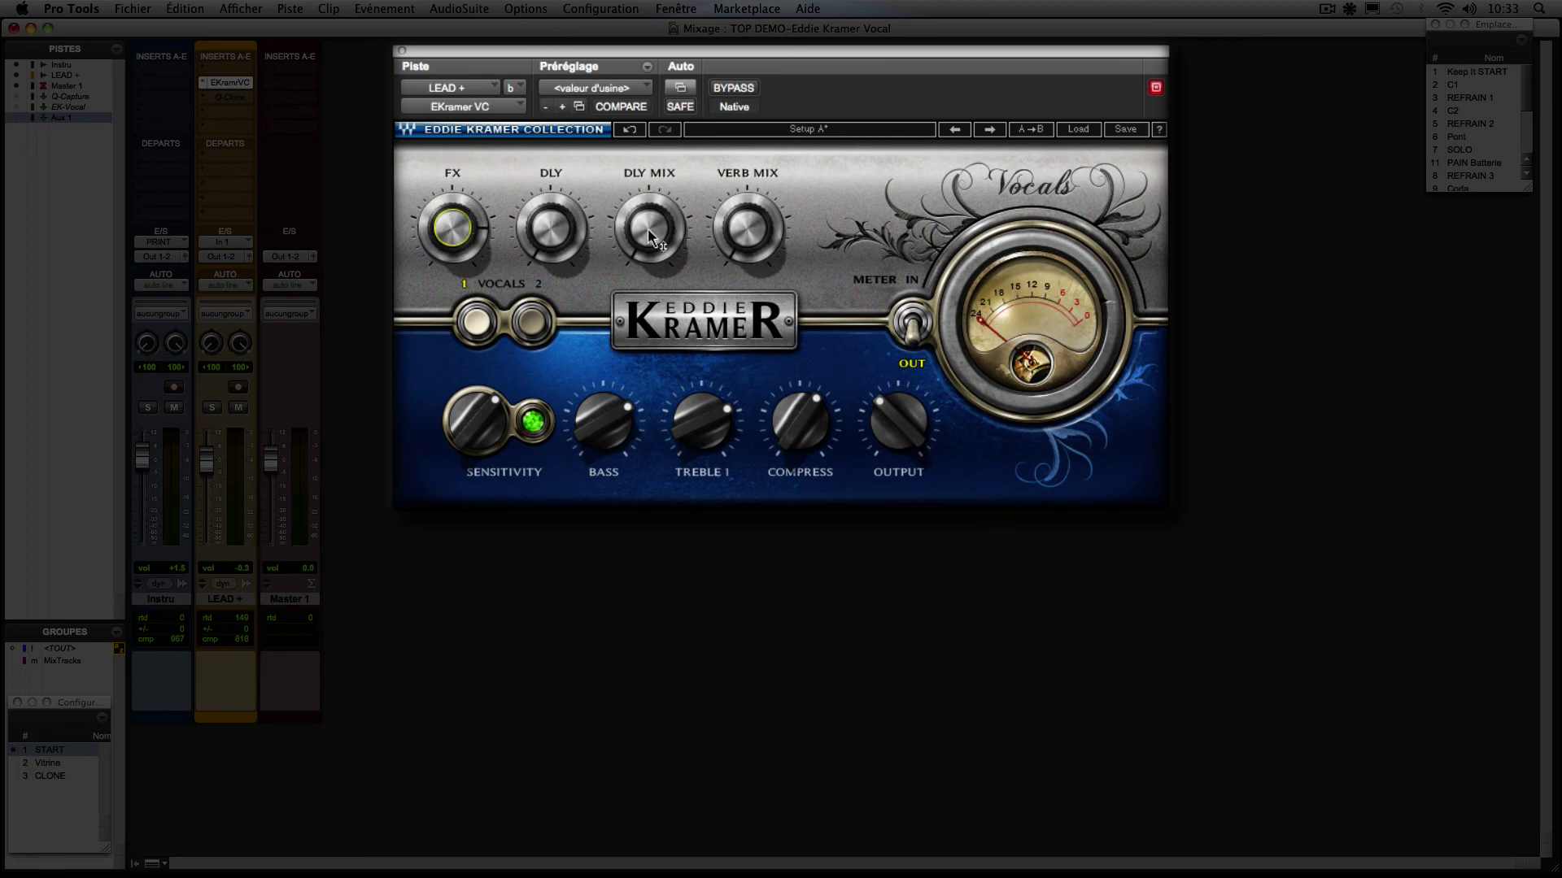
left_click_drag(651, 229, 651, 232)
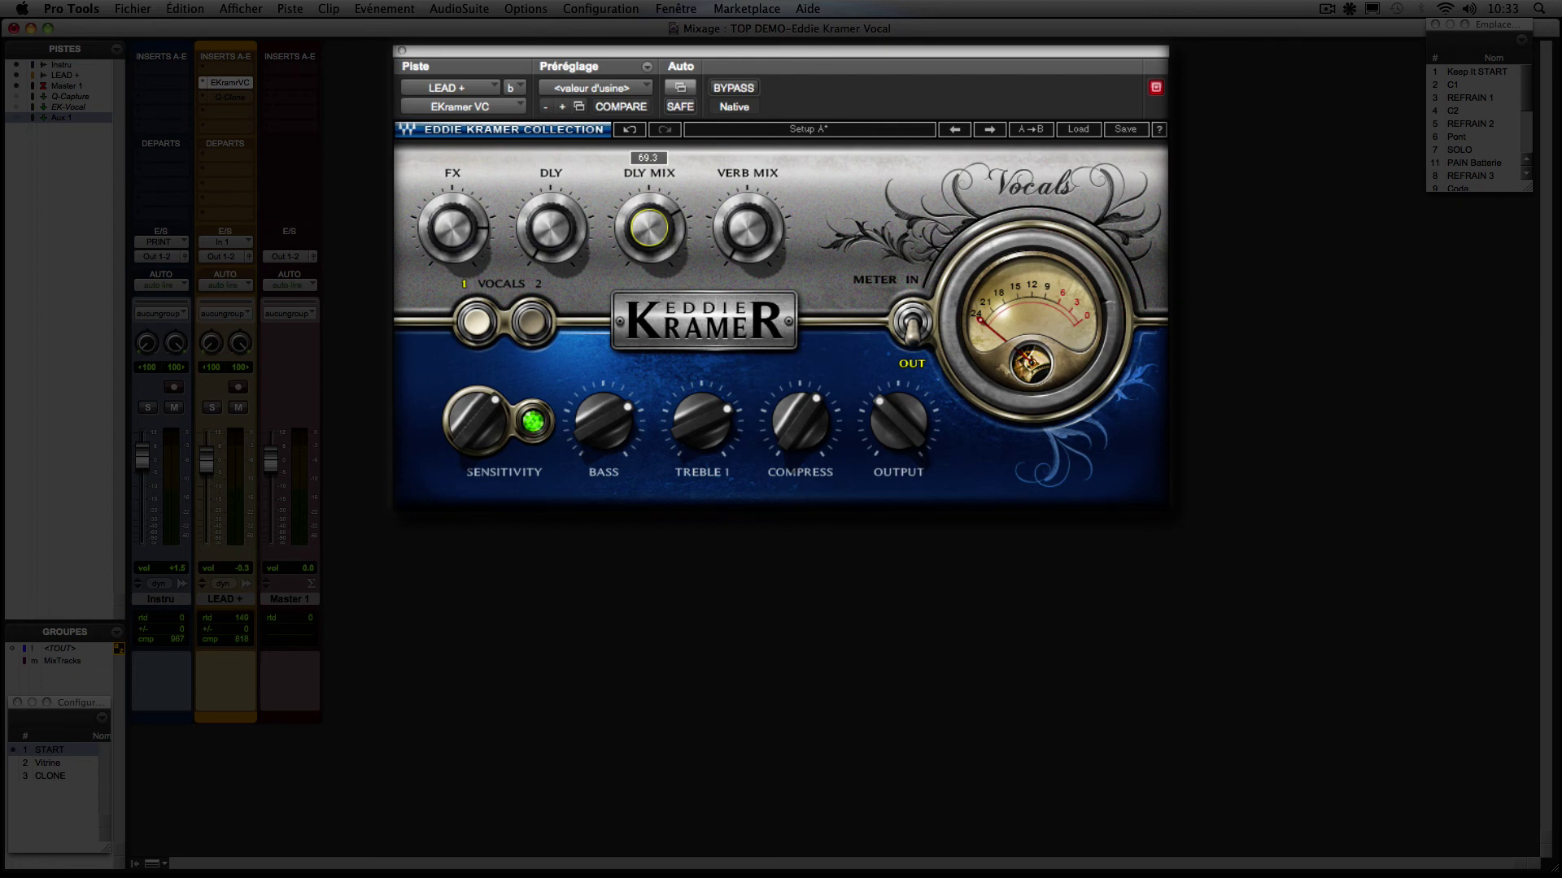
- Compare the delayed vocal with the bypassed signal and lower Output slightly to match the level
left_click(734, 88)
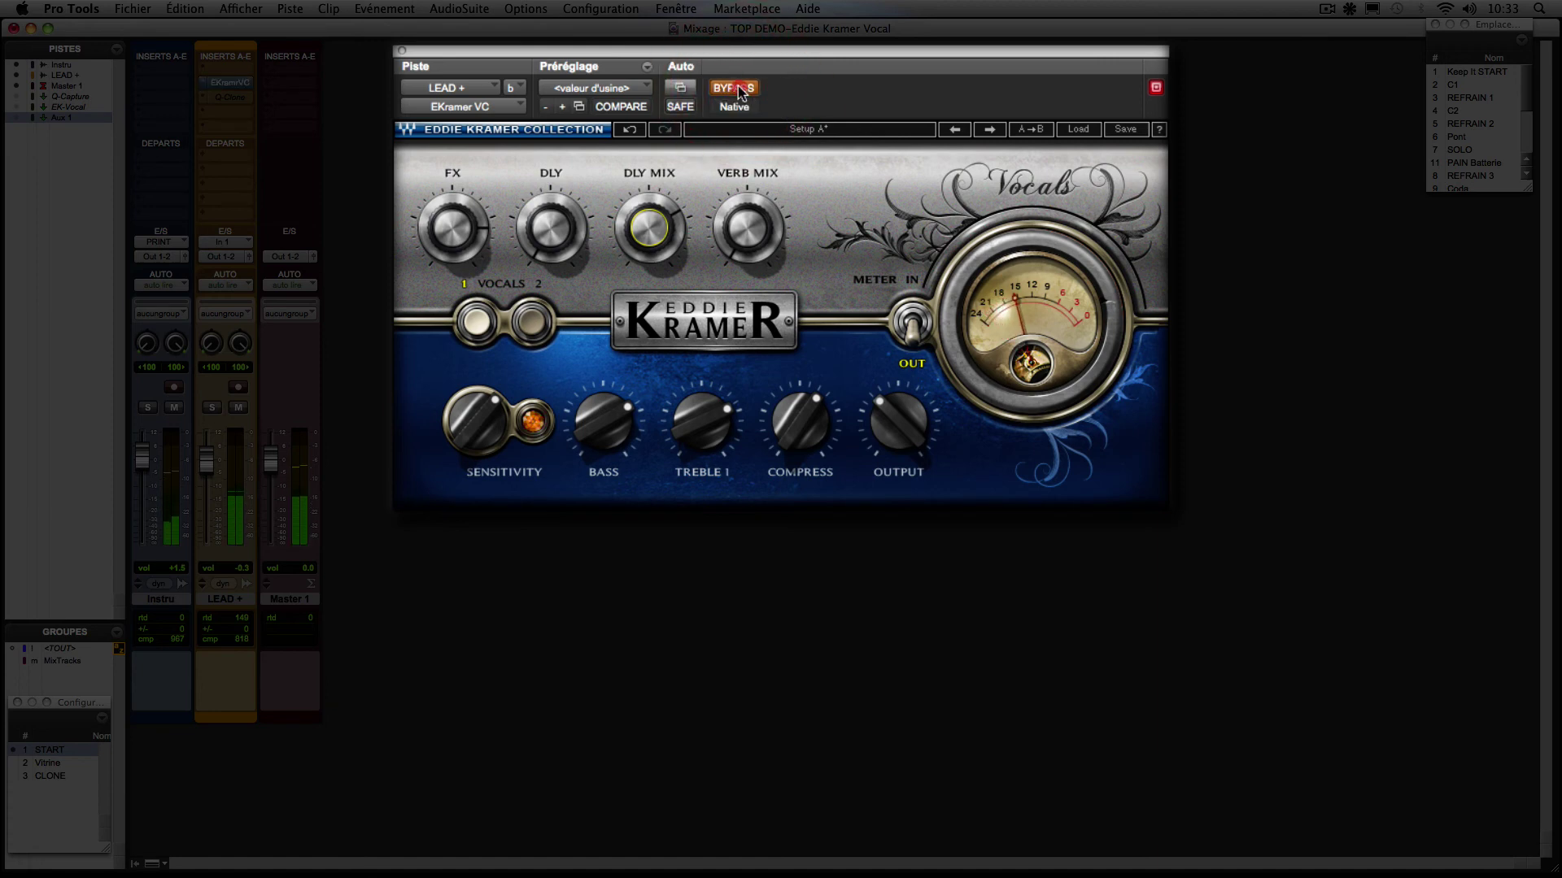
left_click(734, 87)
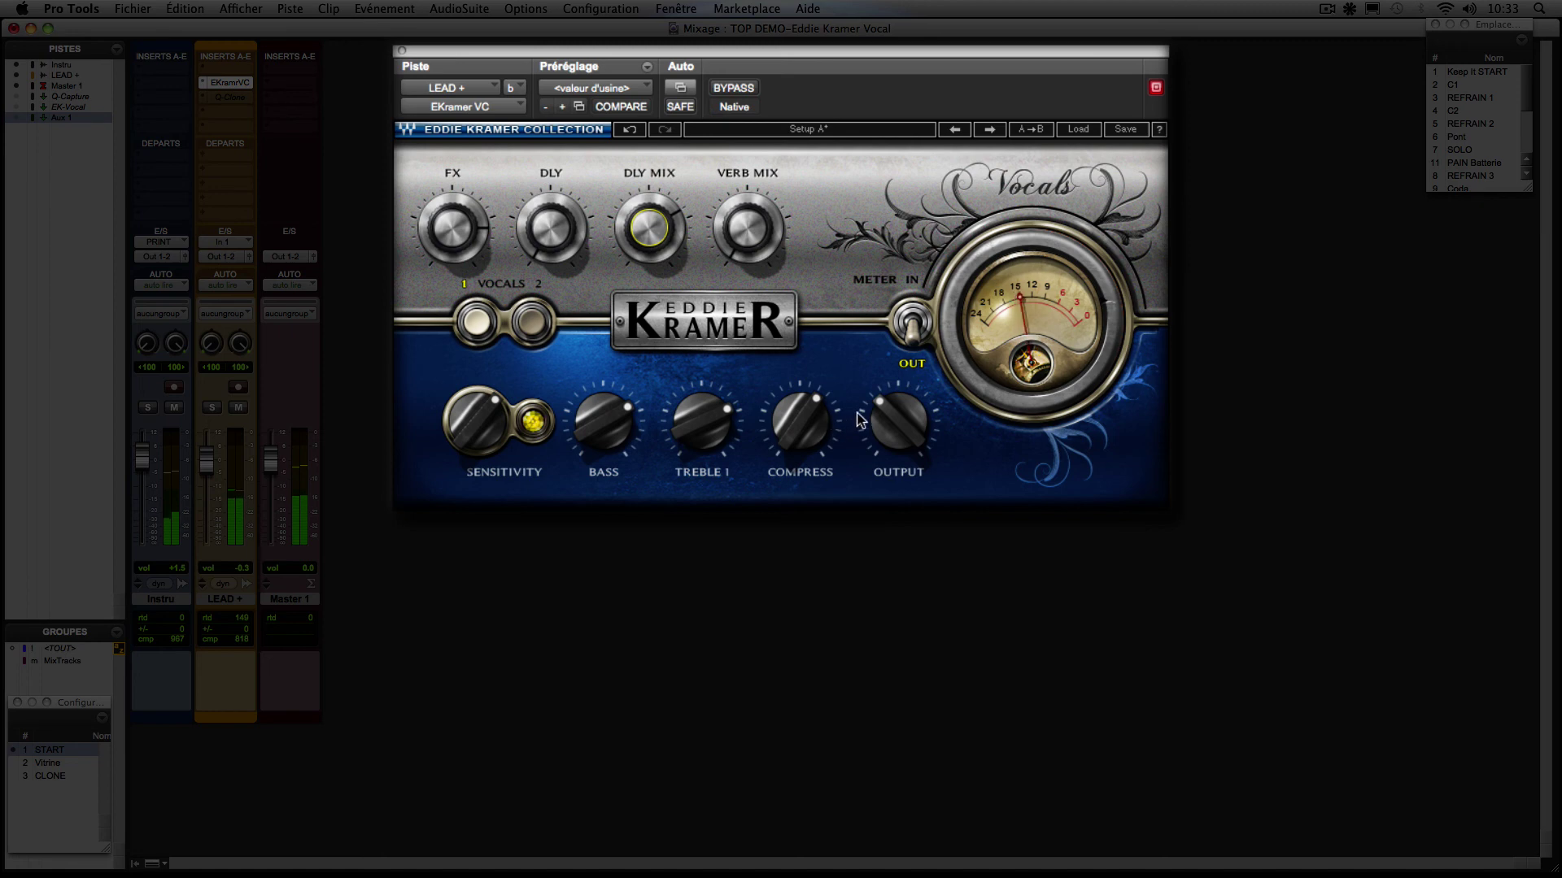
mouse_move(899, 422)
left_mouse_down()
mouse_move(899, 437)
mouse_move(886, 410)
left_mouse_up()
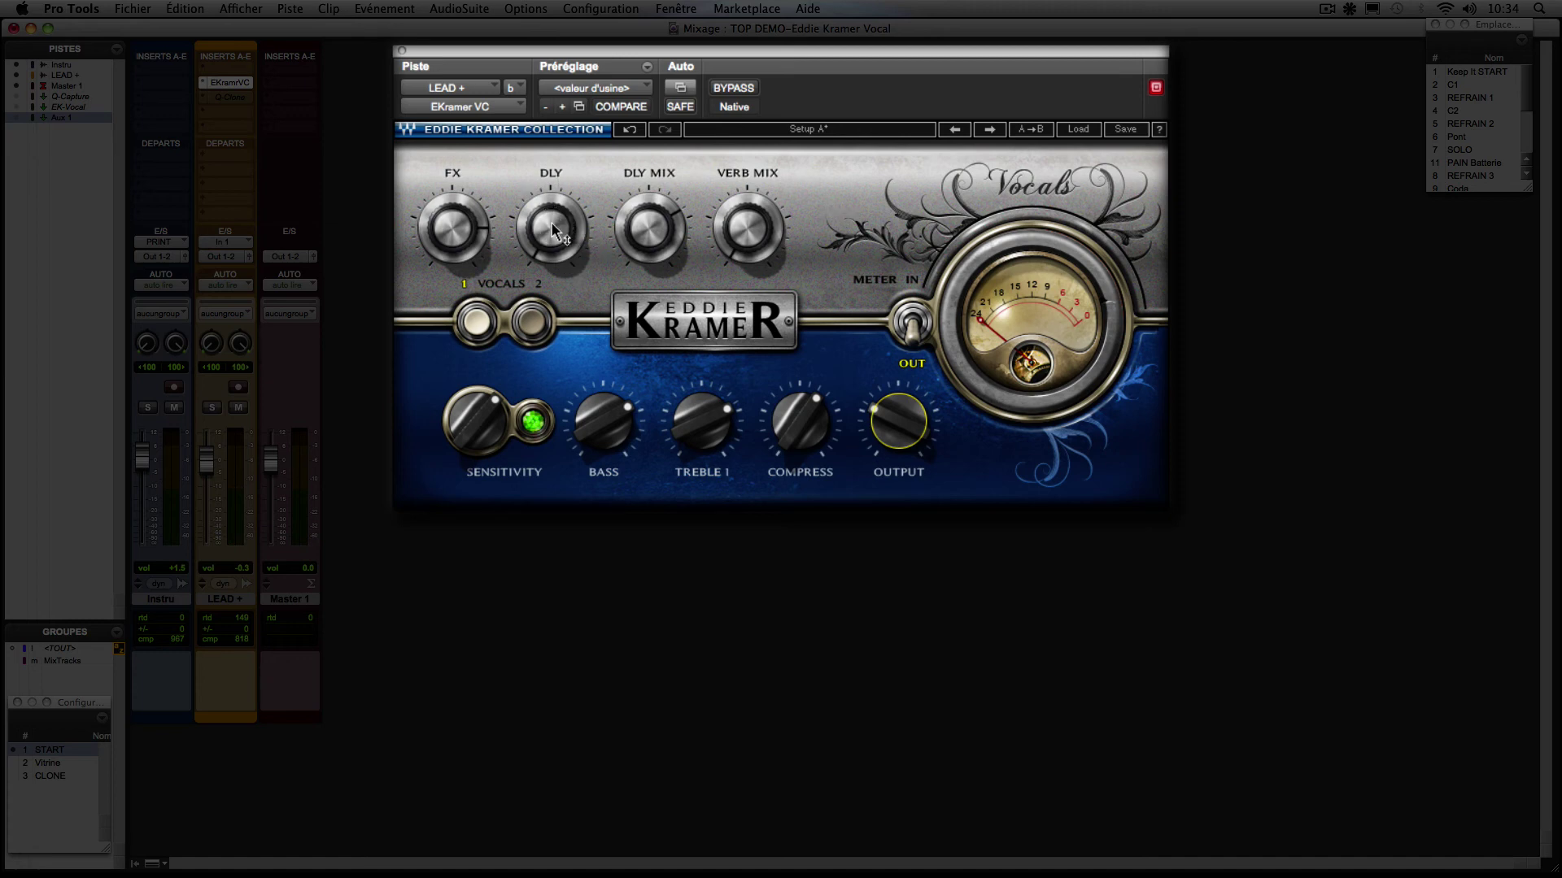
- Set DLY to 268 and fine-tune DLY MIX and FX while the vocal plays
left_click_drag(552, 230, 552, 235)
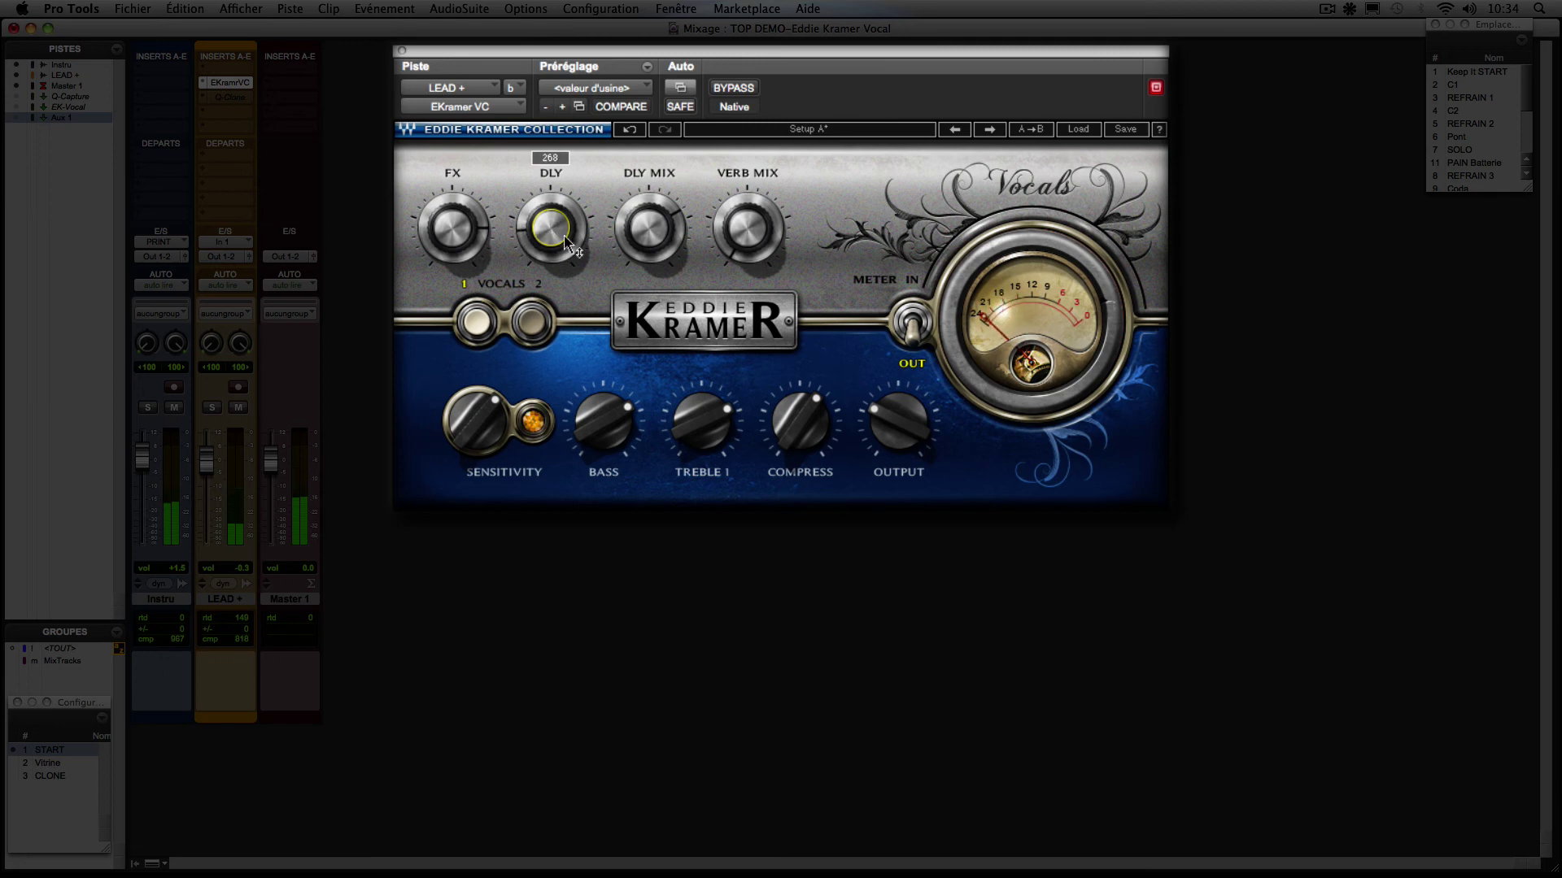
left_click_drag(649, 228, 649, 228)
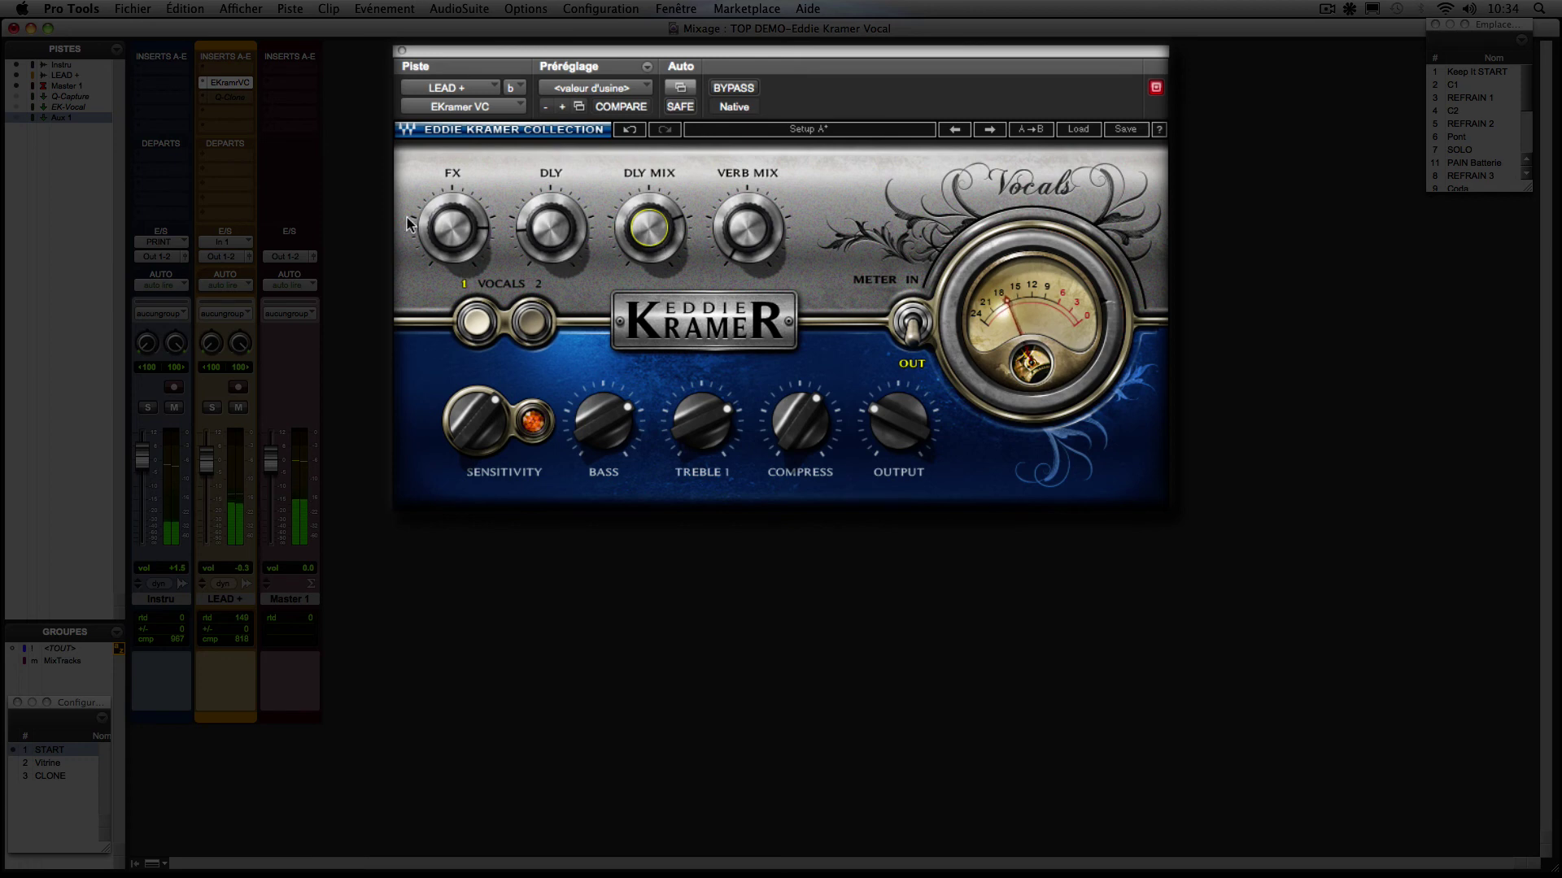
left_click_drag(452, 228, 452, 229)
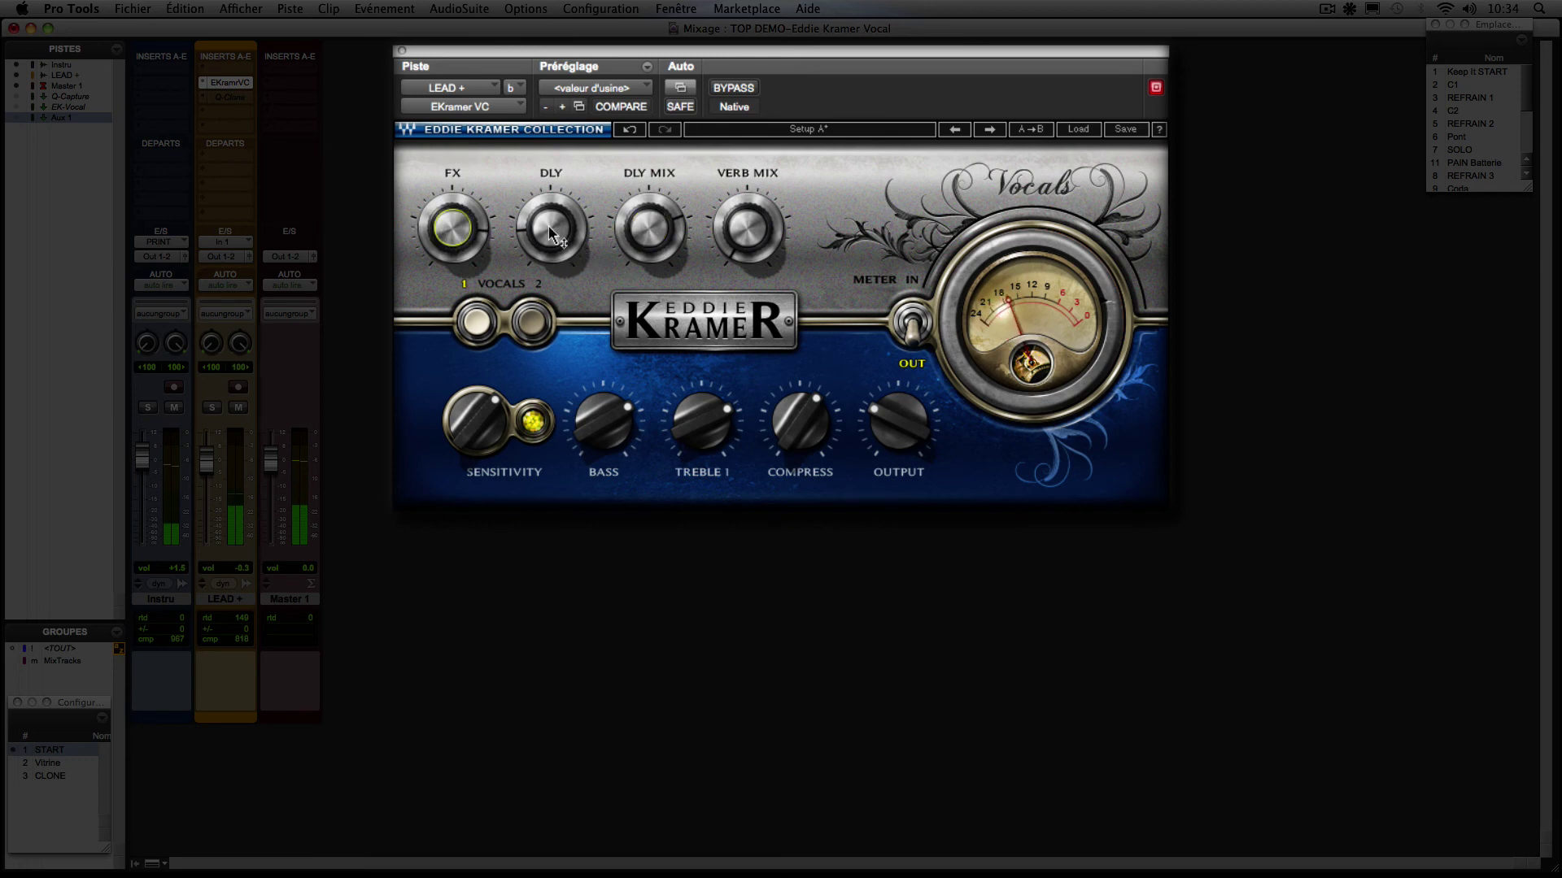
- Try different delay times on the vocal and set DLY to 408
mouse_move(548, 227)
left_mouse_down()
mouse_move(548, 213)
mouse_move(550, 256)
left_mouse_up()
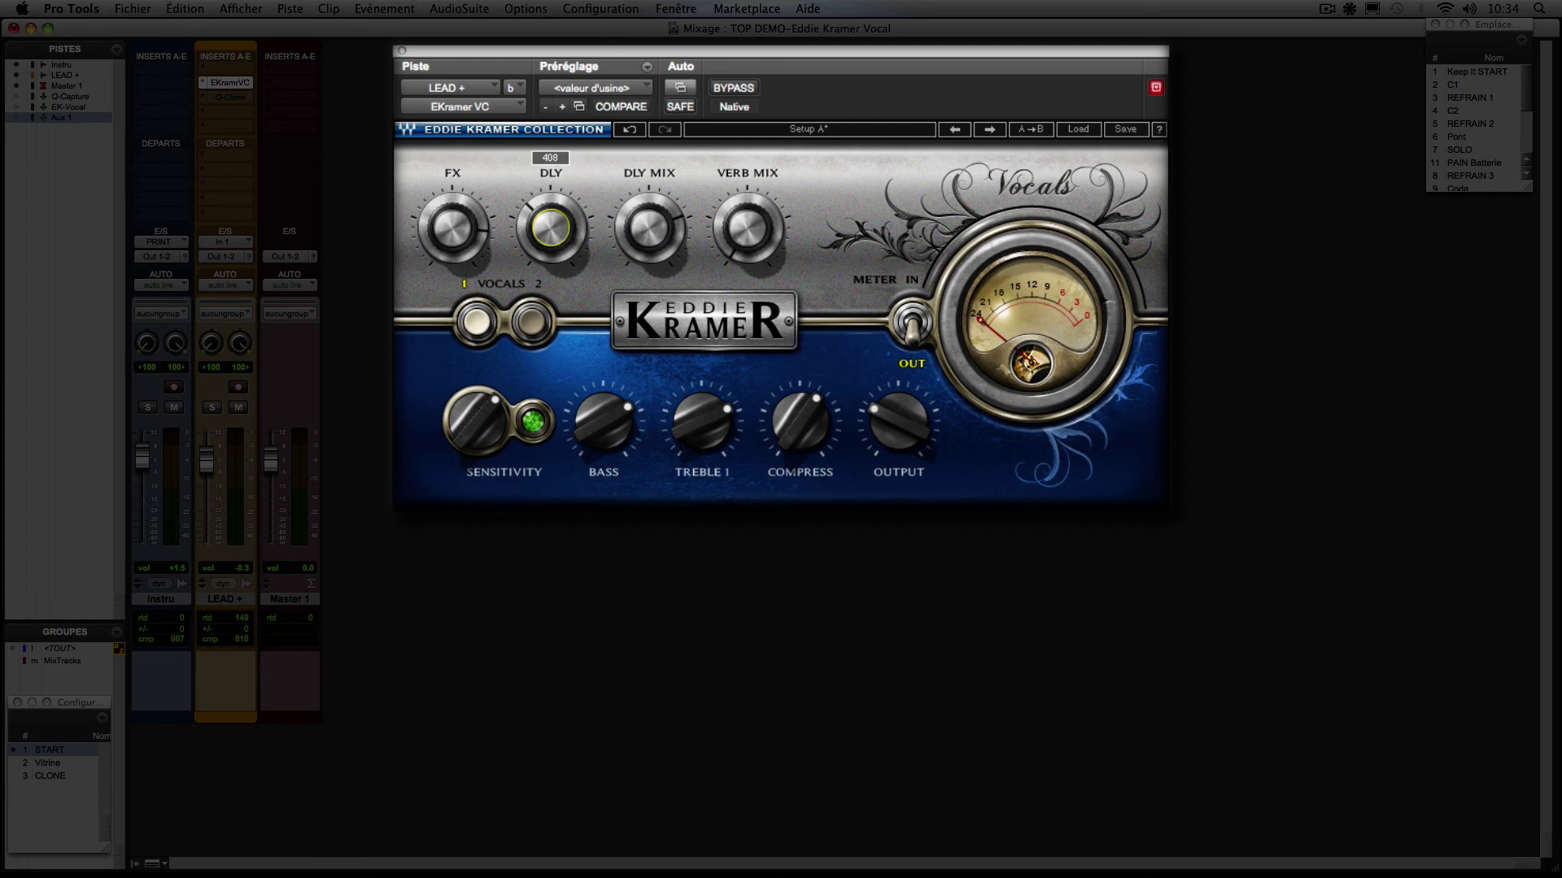
left_click_drag(553, 229, 553, 241)
left_click_drag(553, 221, 553, 236)
left_click_drag(553, 237, 549, 228)
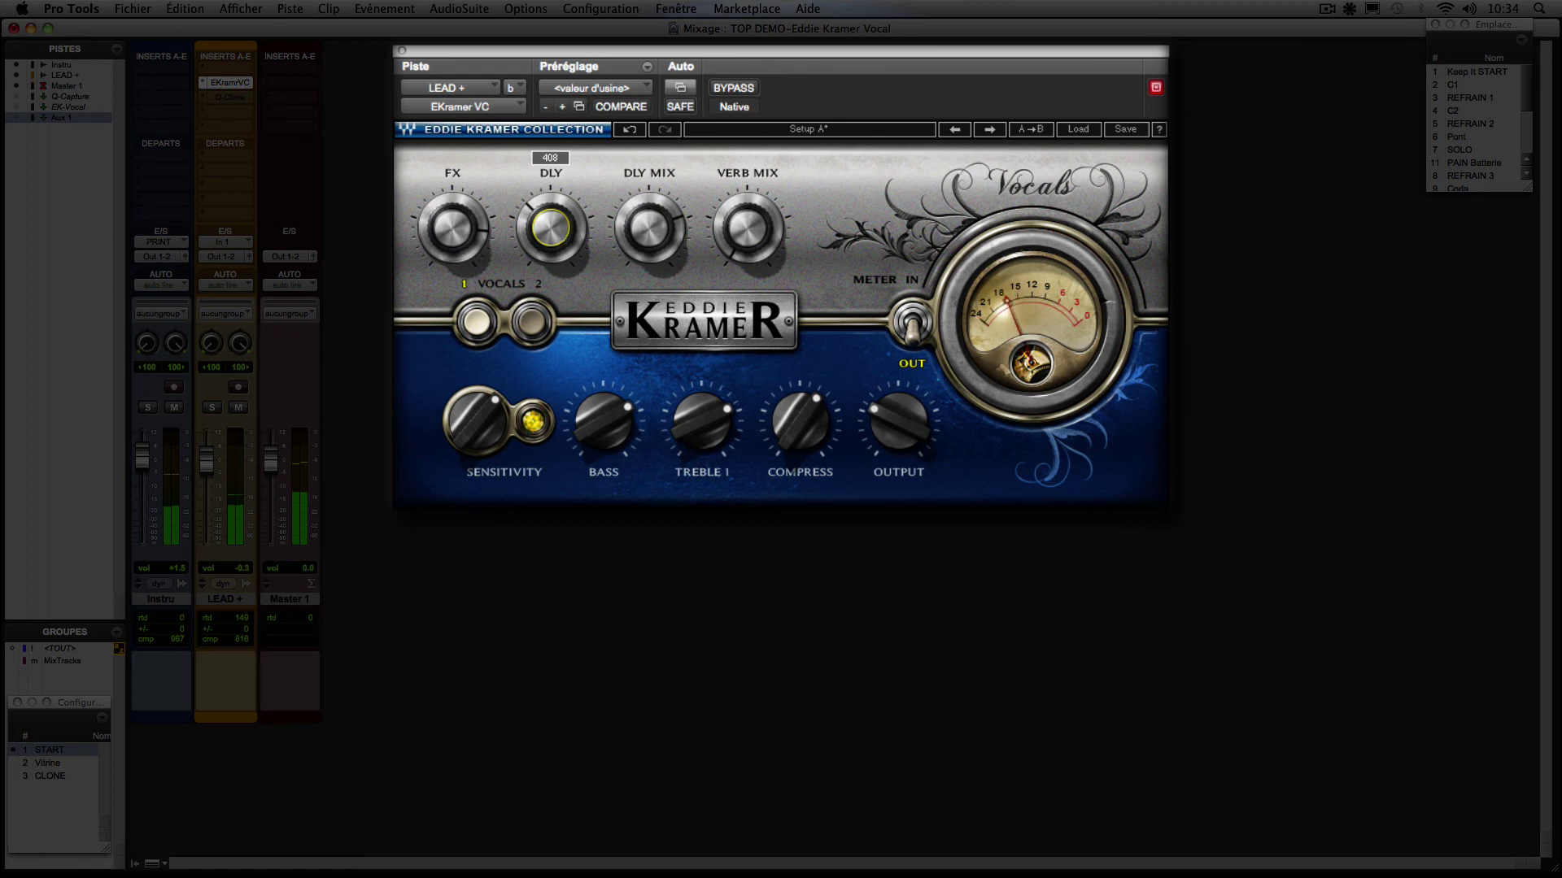
left_click_drag(550, 229, 550, 228)
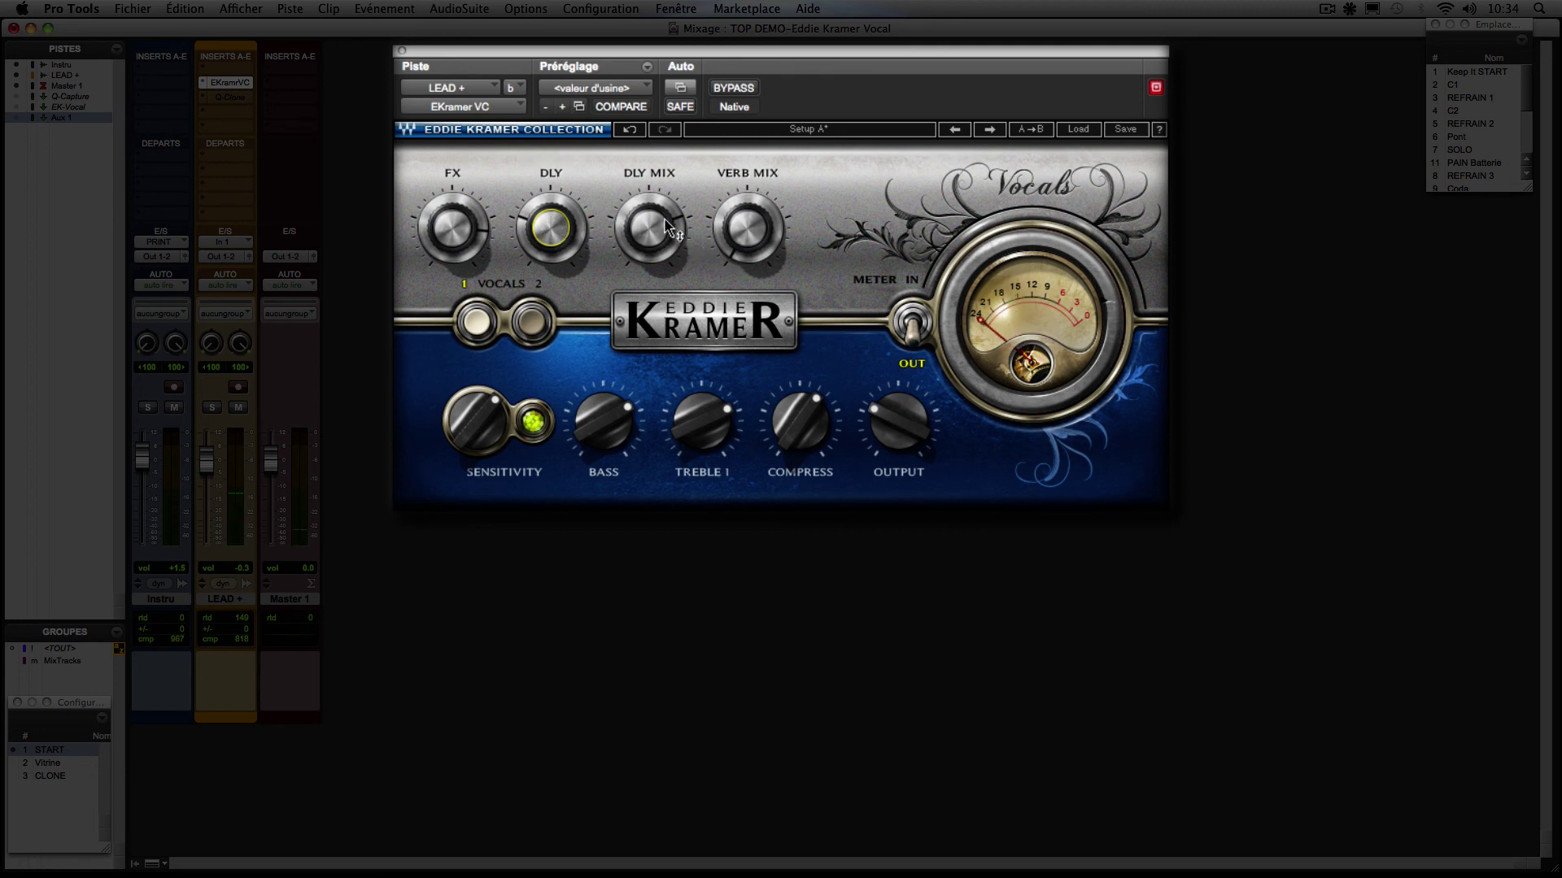
- Swap delay for reverb: set FX to about 78, turn DLY MIX down near minimum and raise VERB MIX to 74.7
left_click(465, 231)
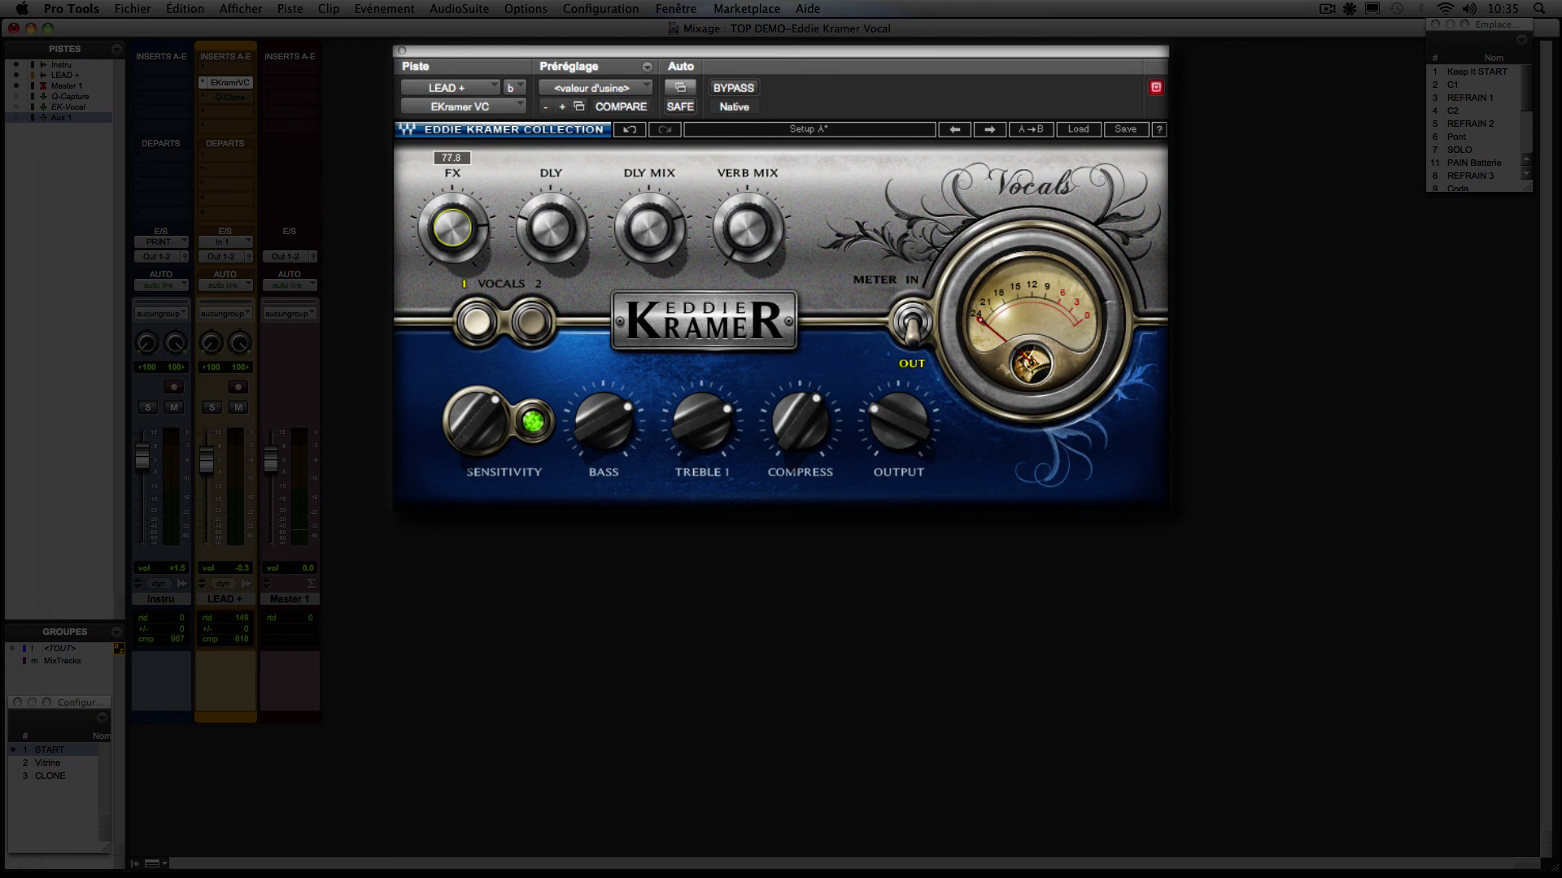
left_click(649, 229)
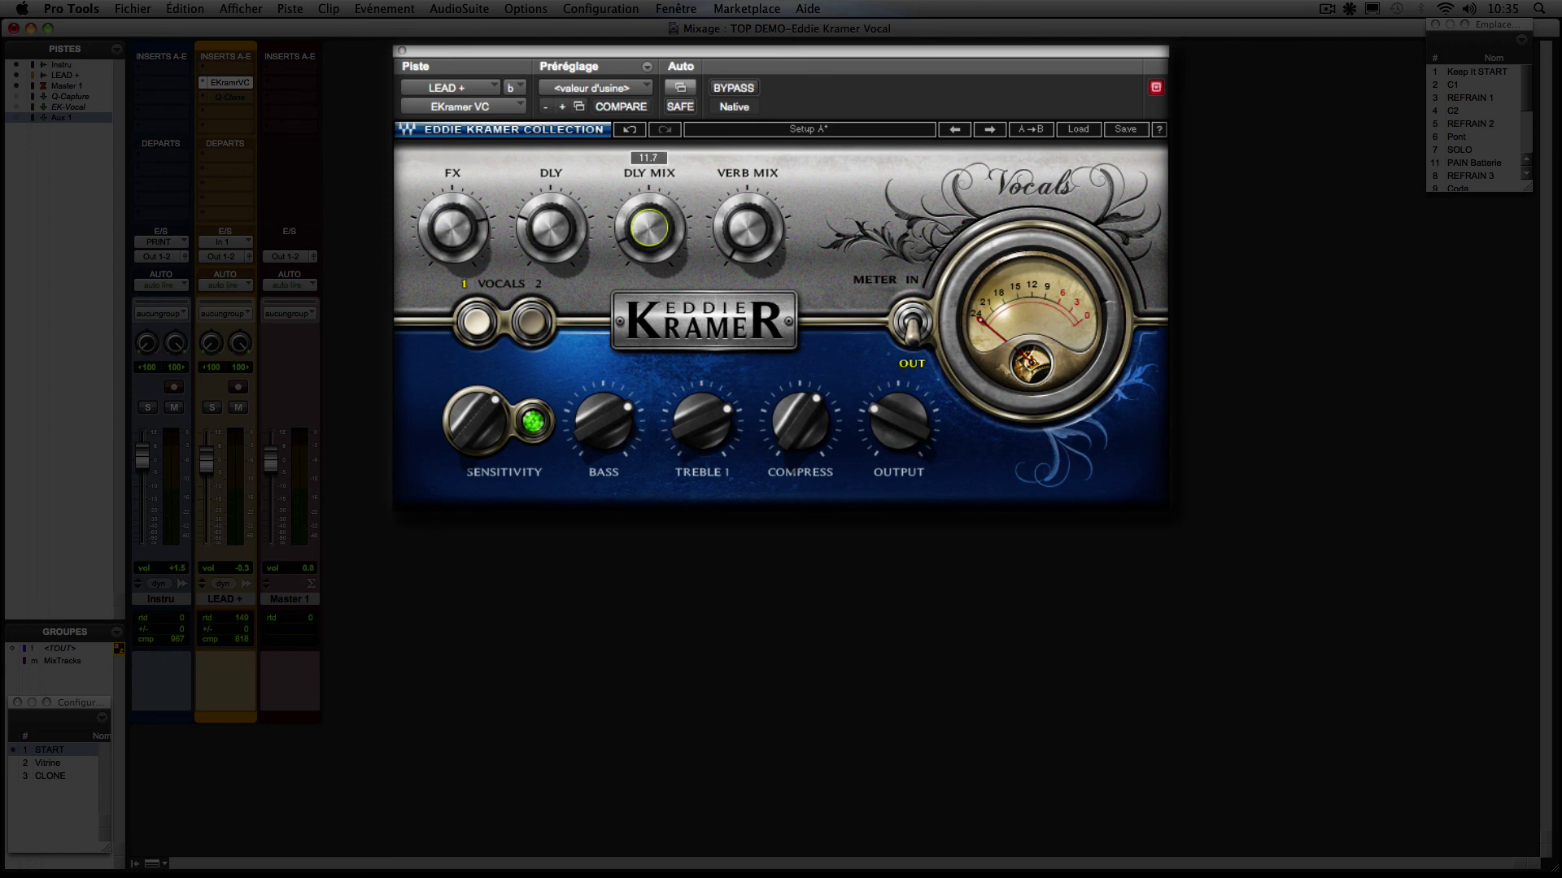
left_click(746, 228)
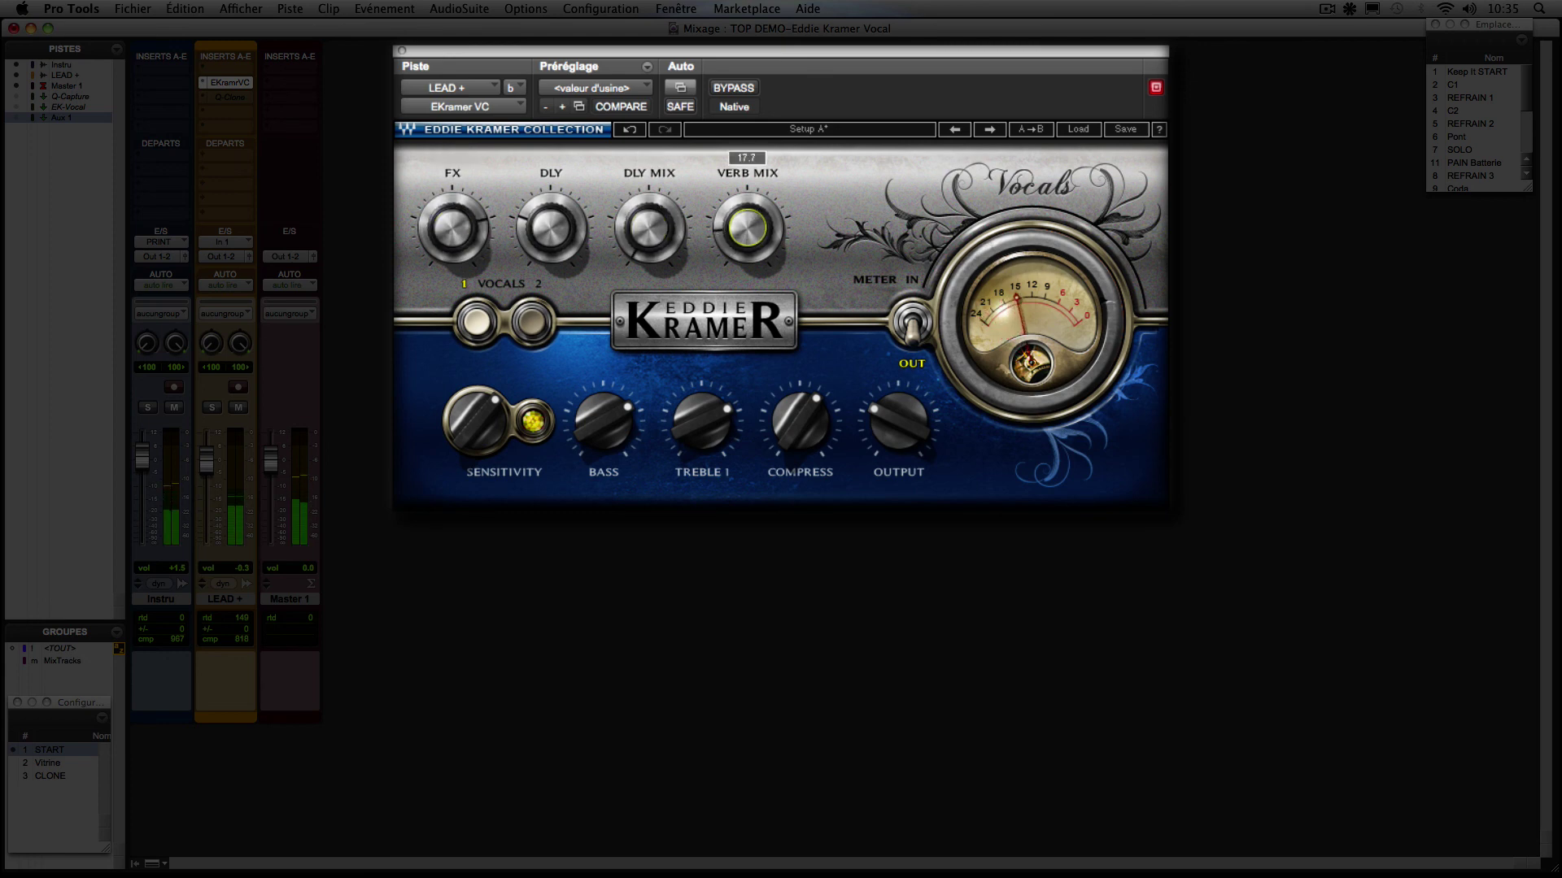
mouse_move(747, 228)
left_mouse_down()
mouse_move(746, 186)
mouse_move(756, 256)
left_mouse_up()
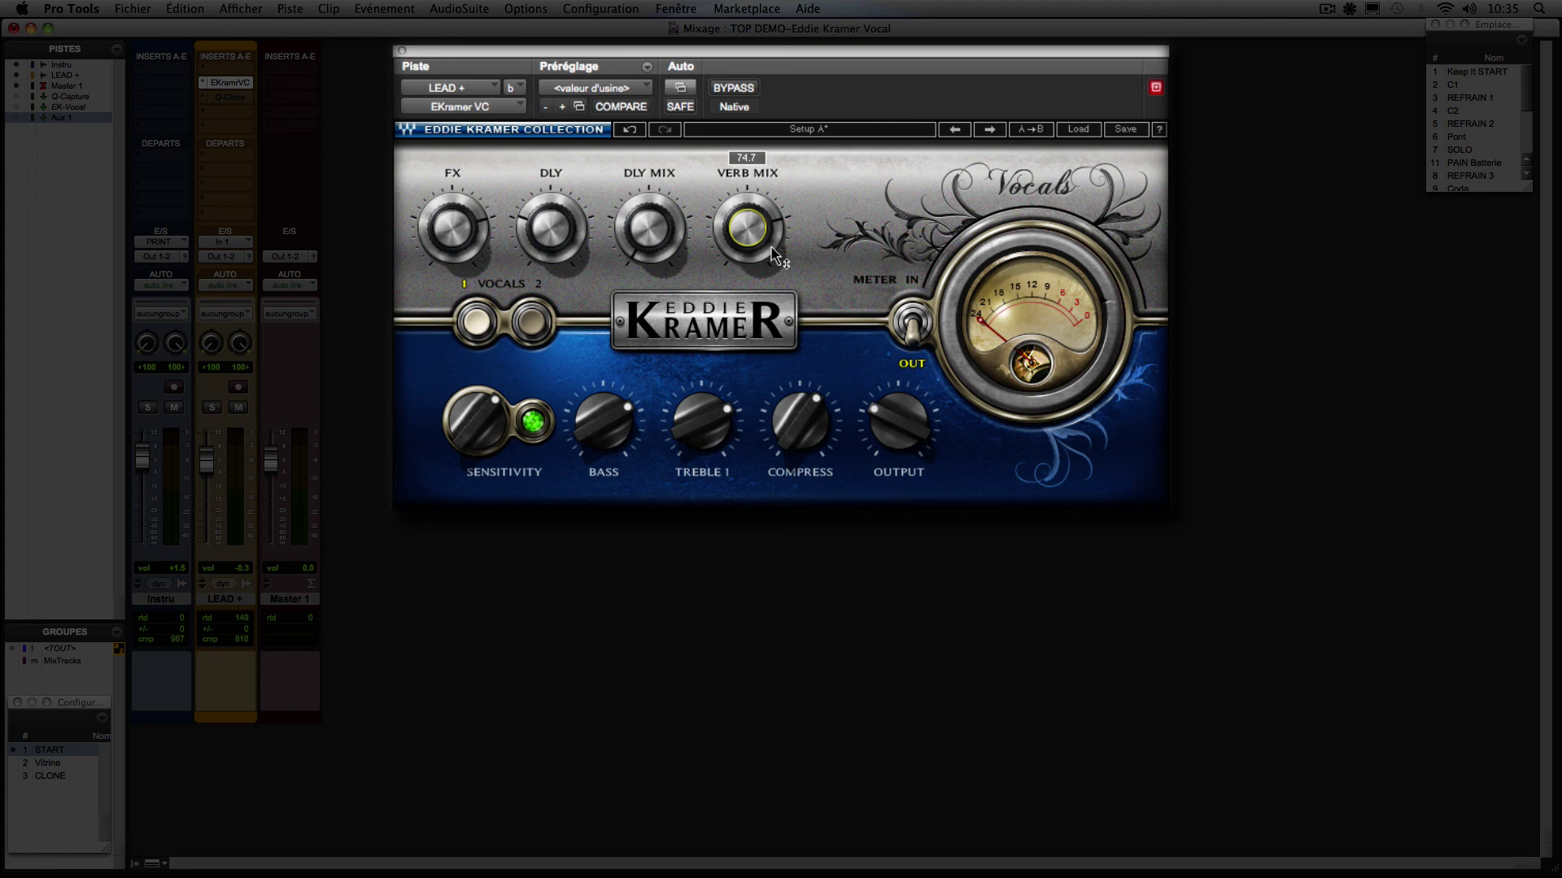
- Compare the reverberated vocal with bypass, and set Sensitivity to 9.6 and Output to -27.6
left_click(738, 88)
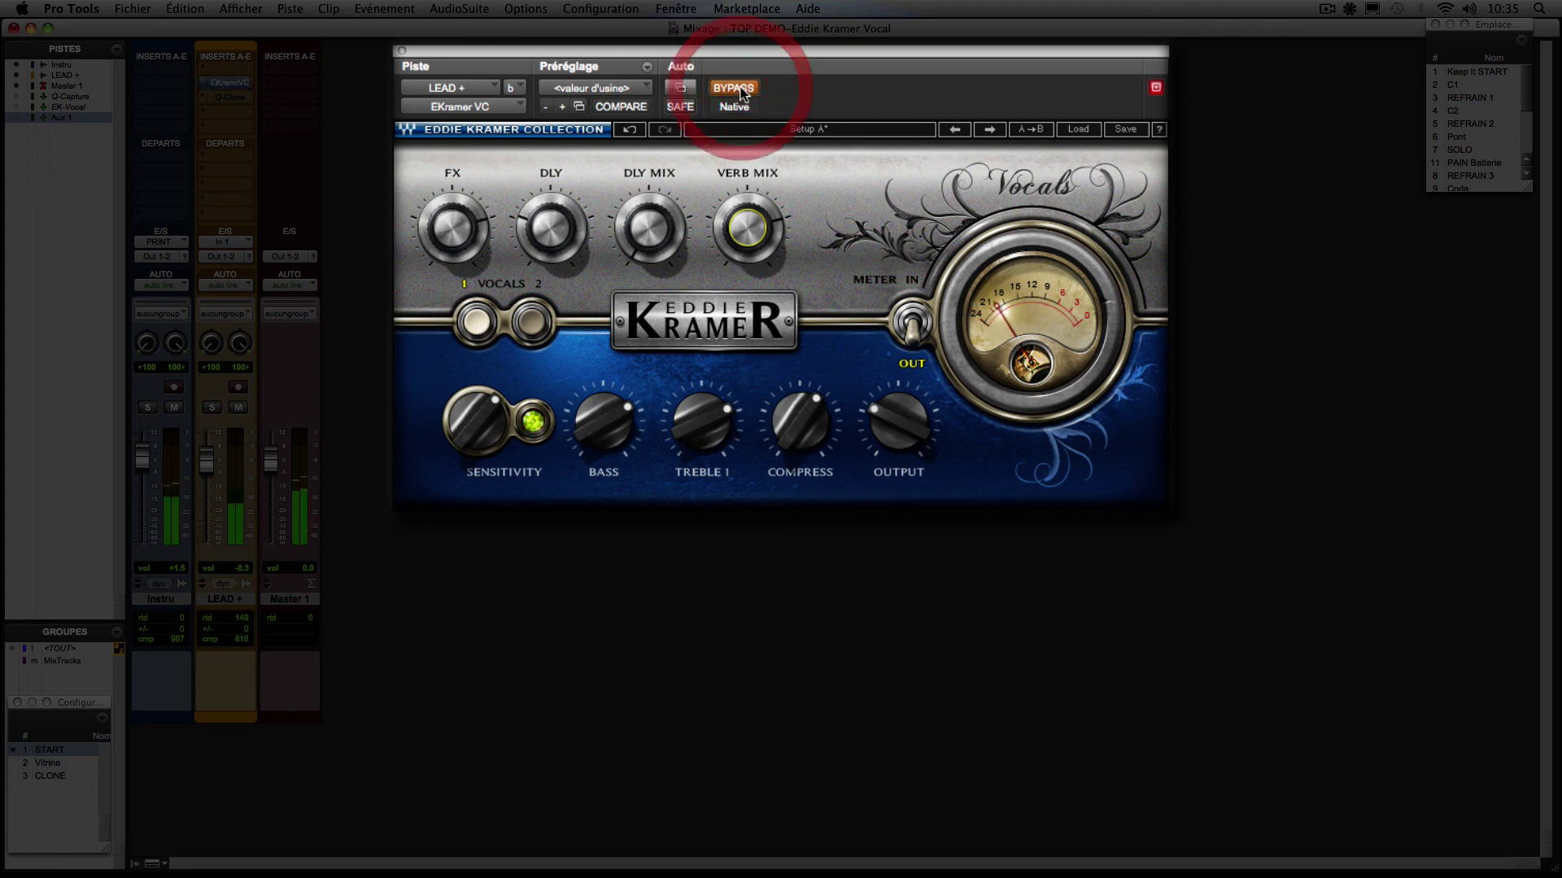
left_click(739, 89)
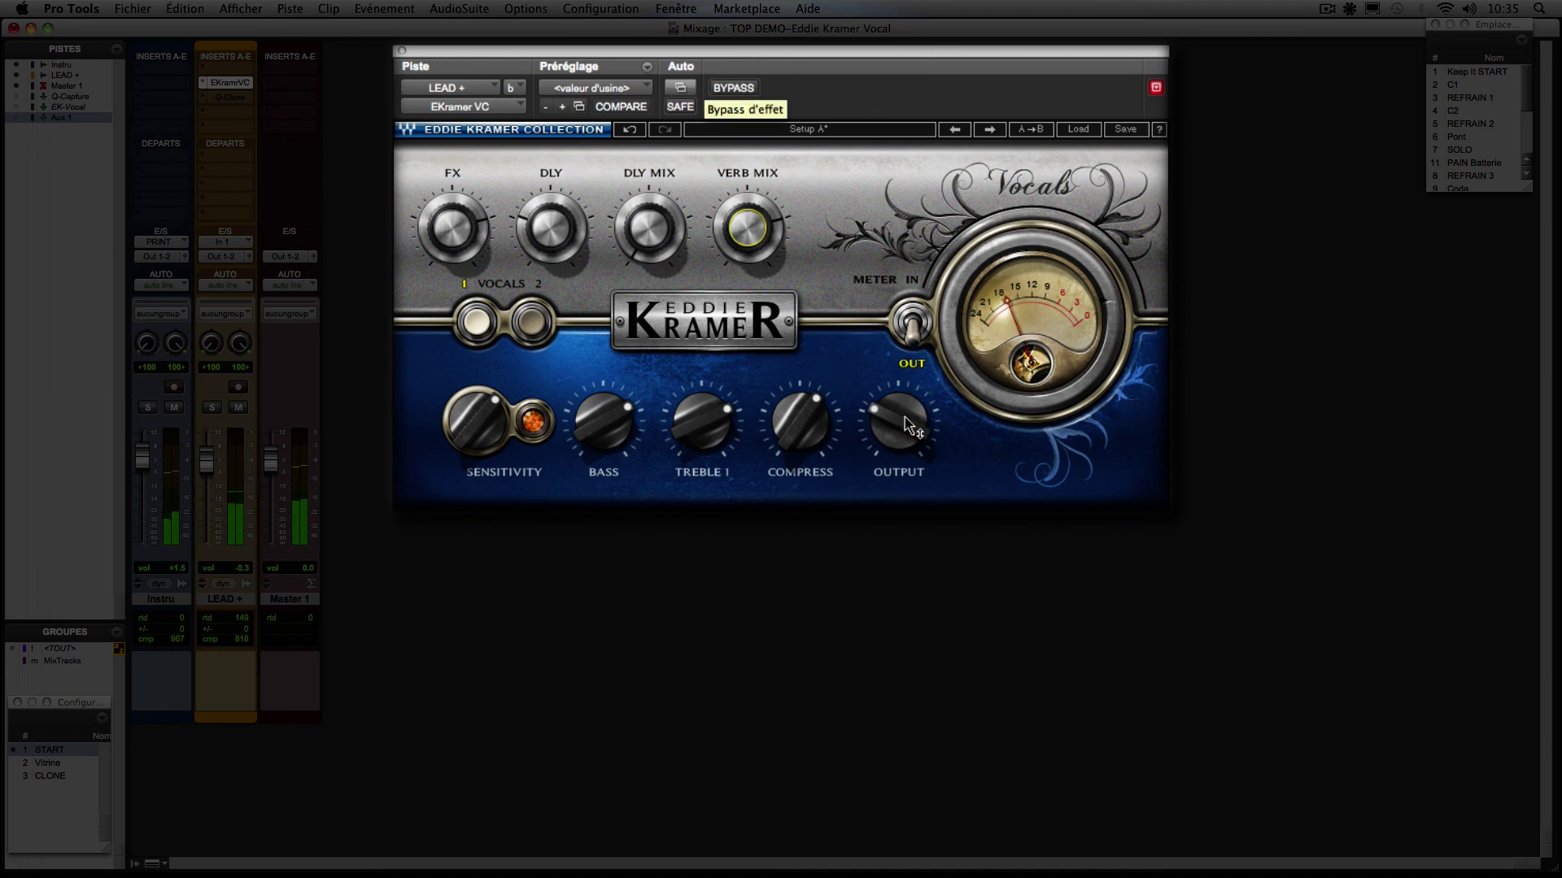
left_click_drag(452, 420, 452, 426)
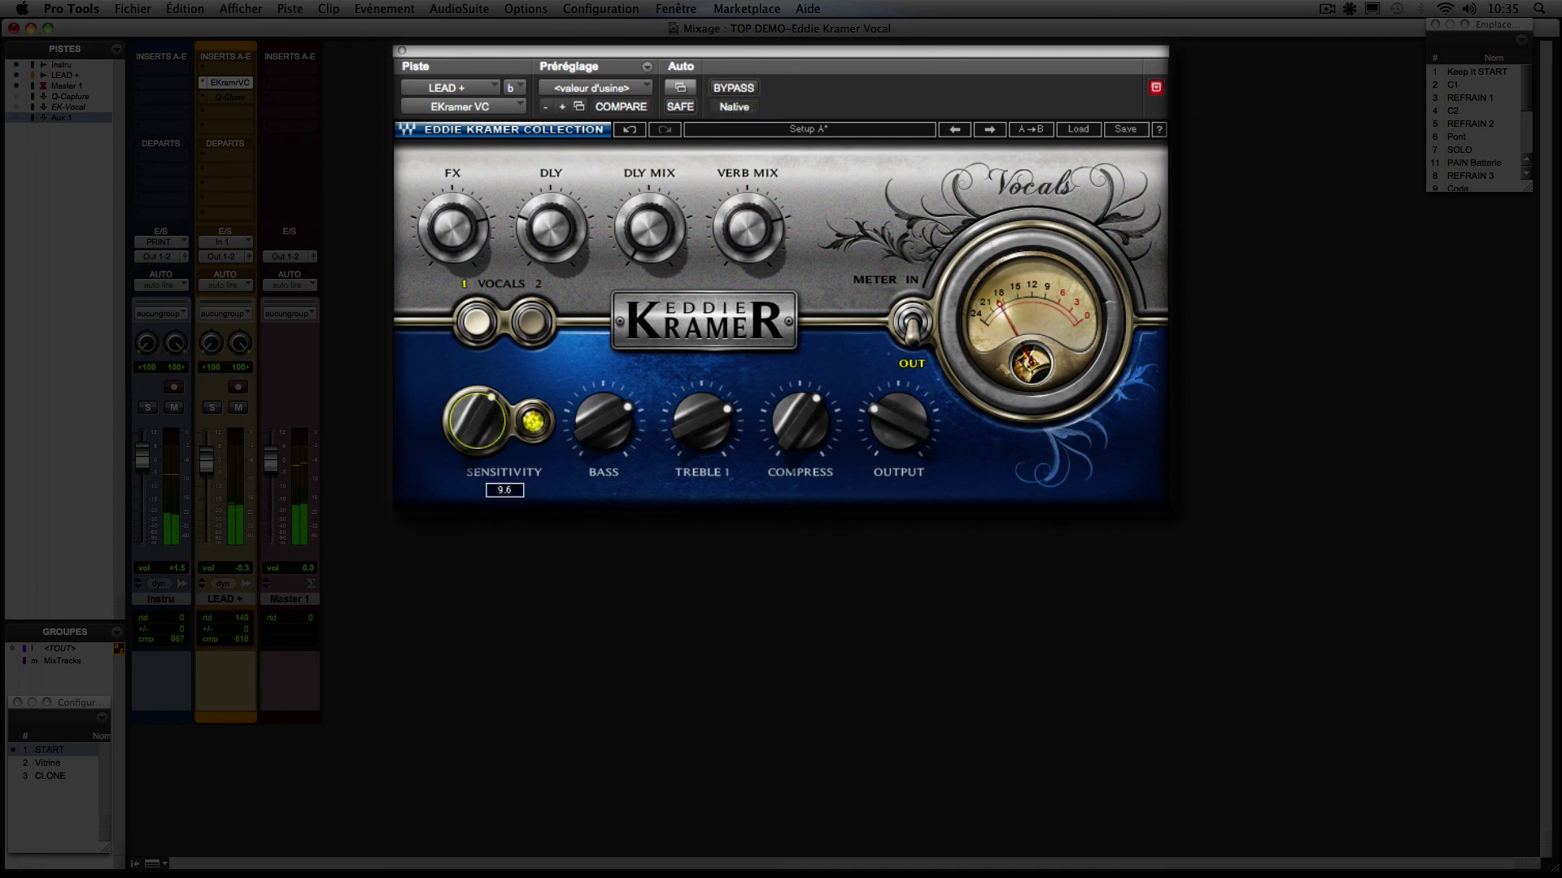
left_click_drag(890, 432, 891, 438)
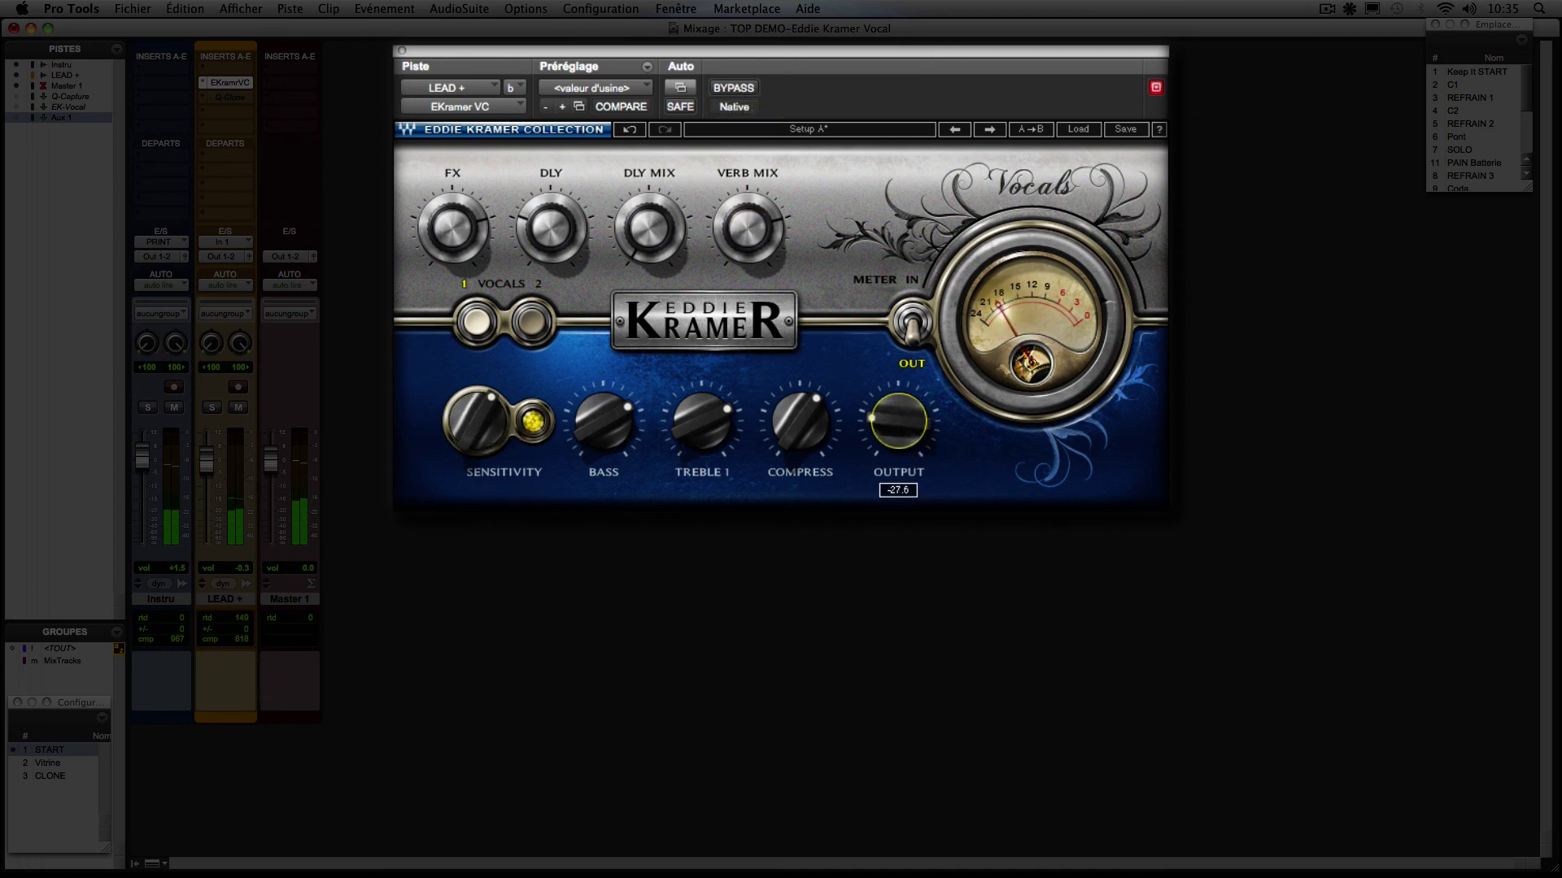
- Lower FX to moderately above its midpoint and raise DLY MIX above centre to blend delay with the reverb
left_click(452, 229)
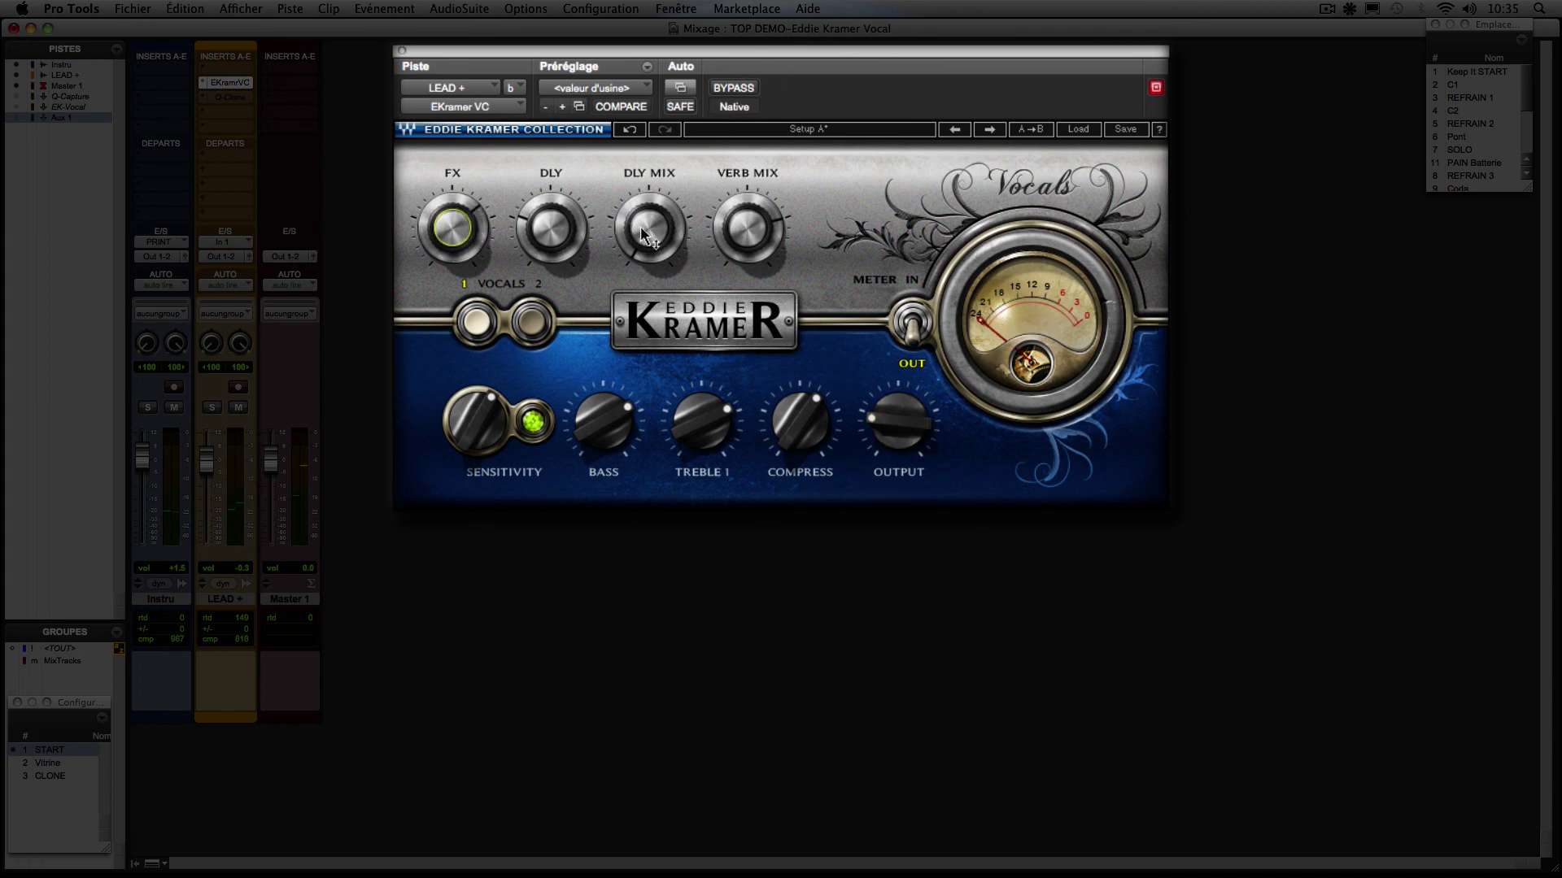
mouse_move(651, 240)
left_click_drag(651, 239, 651, 181)
- Move the playback position to the REFRAIN 2 marker in the Edit window and return to the Mix window with the plug-in in view
mouse_move(542, 251)
key("super+equal")
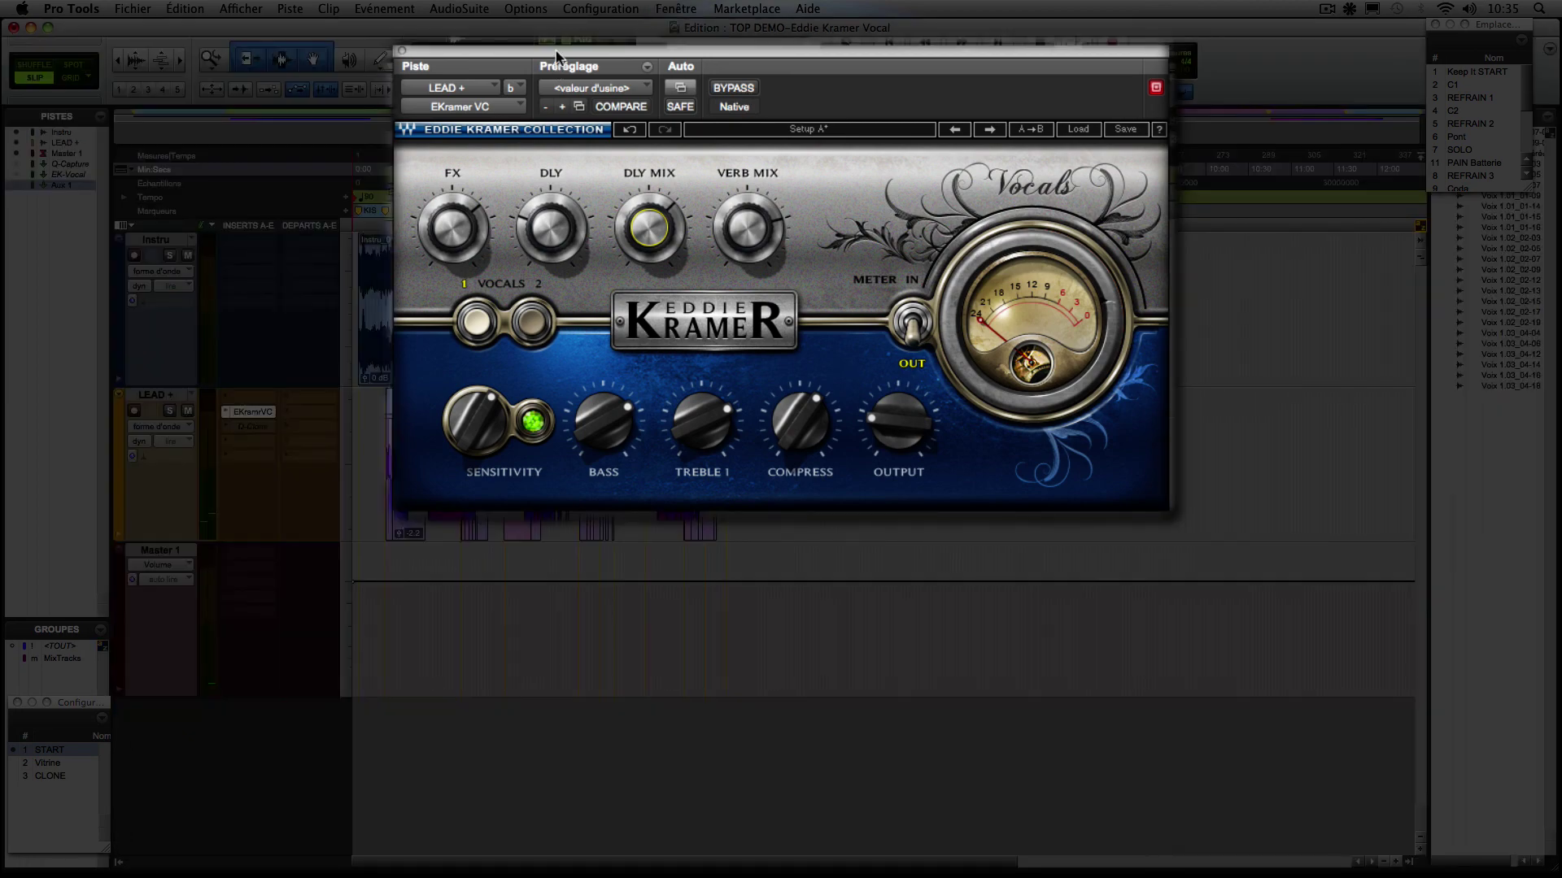
left_click_drag(555, 51, 866, 87)
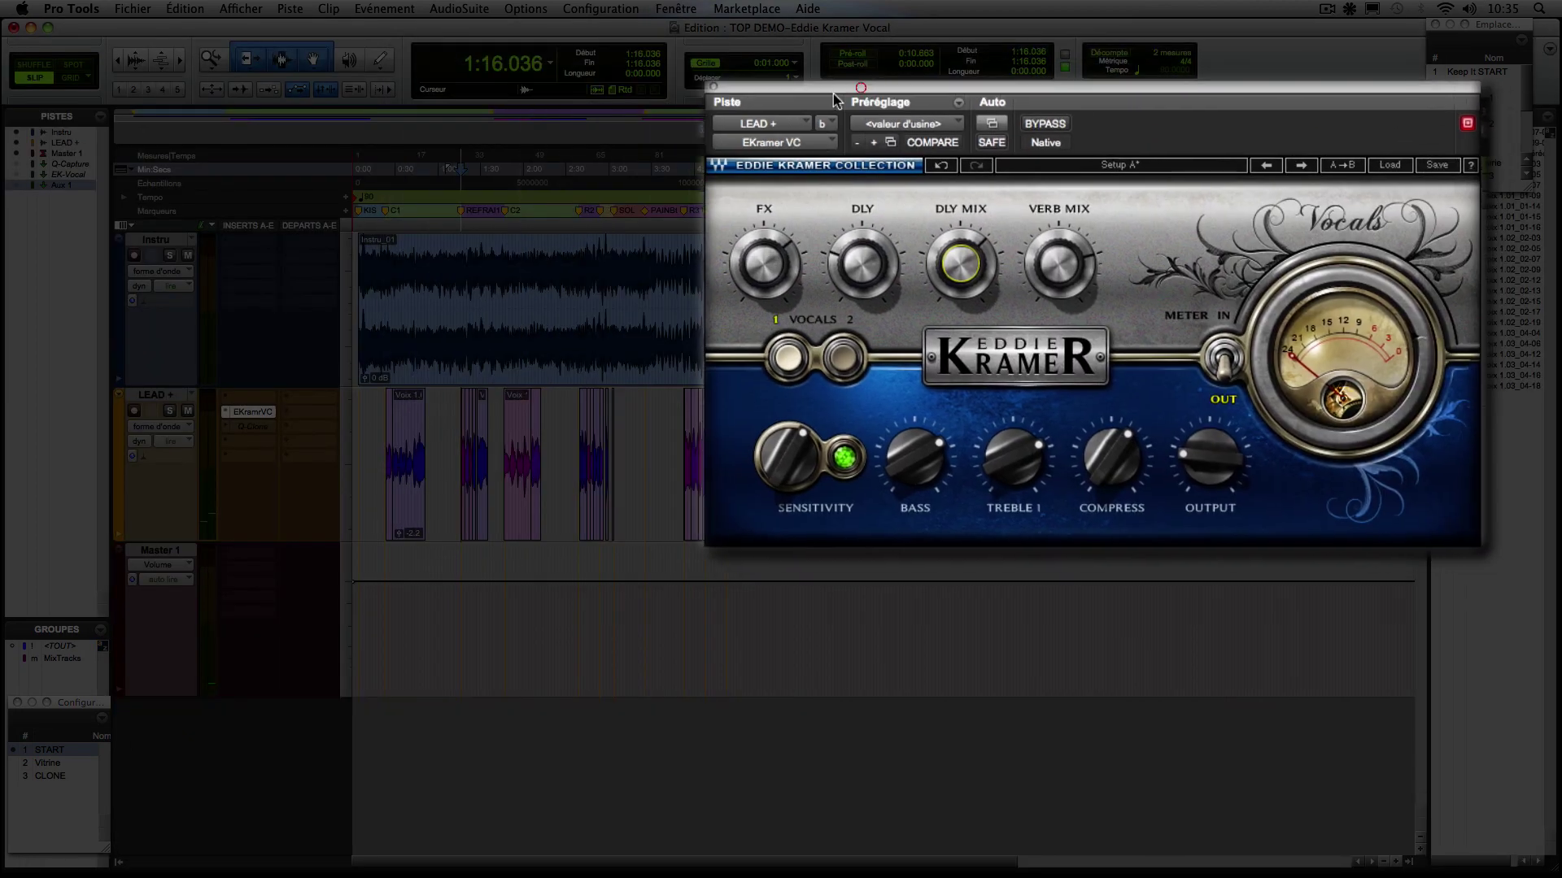
left_click(581, 216)
left_click(577, 214)
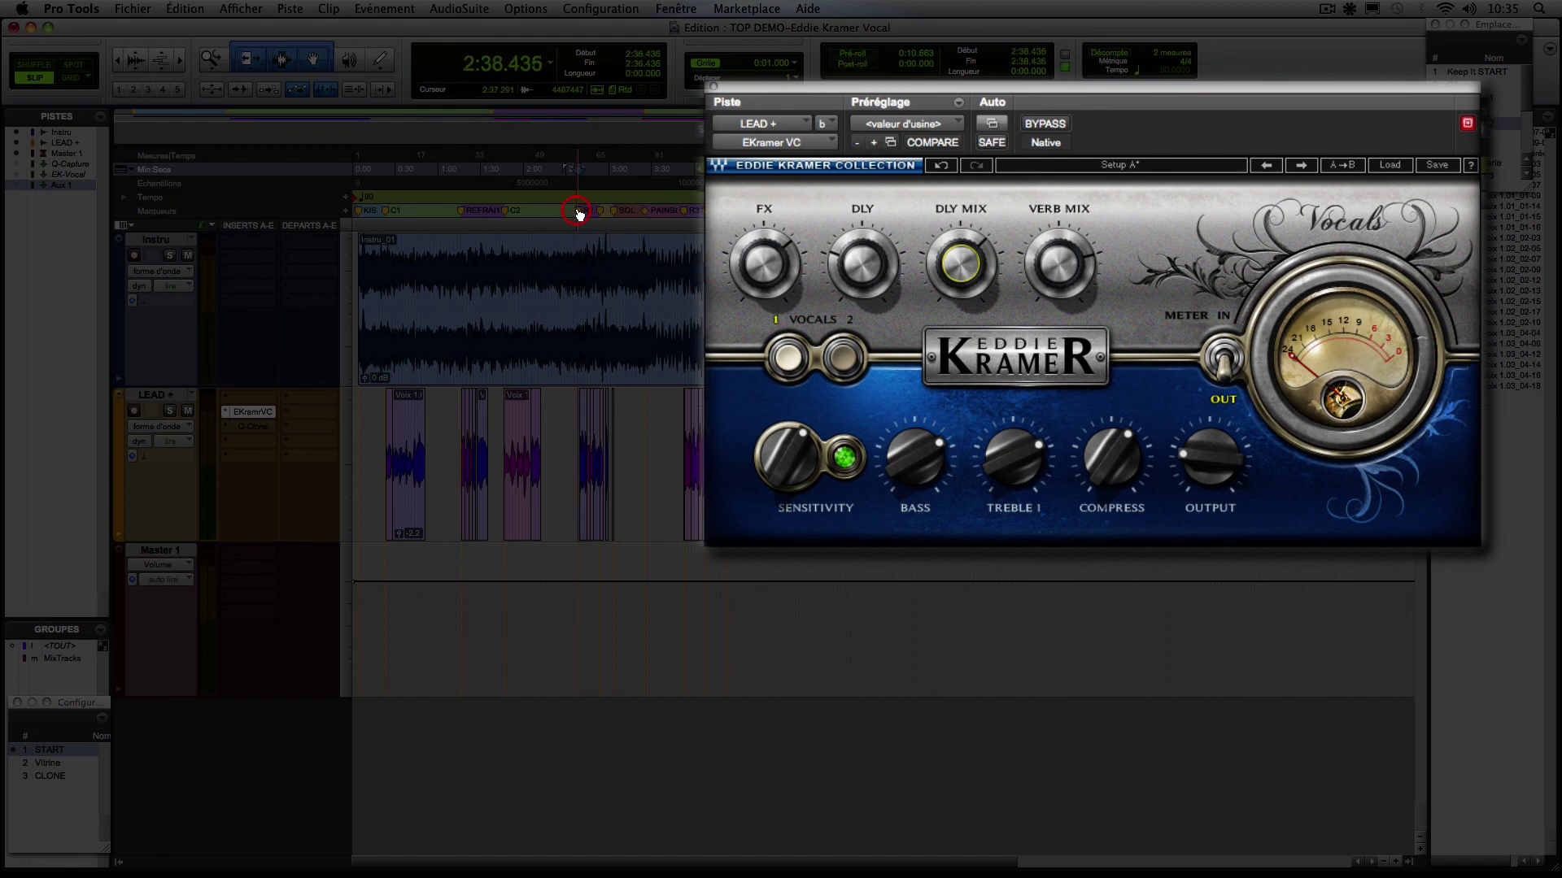
key("super+equal")
left_click_drag(841, 92, 507, 71)
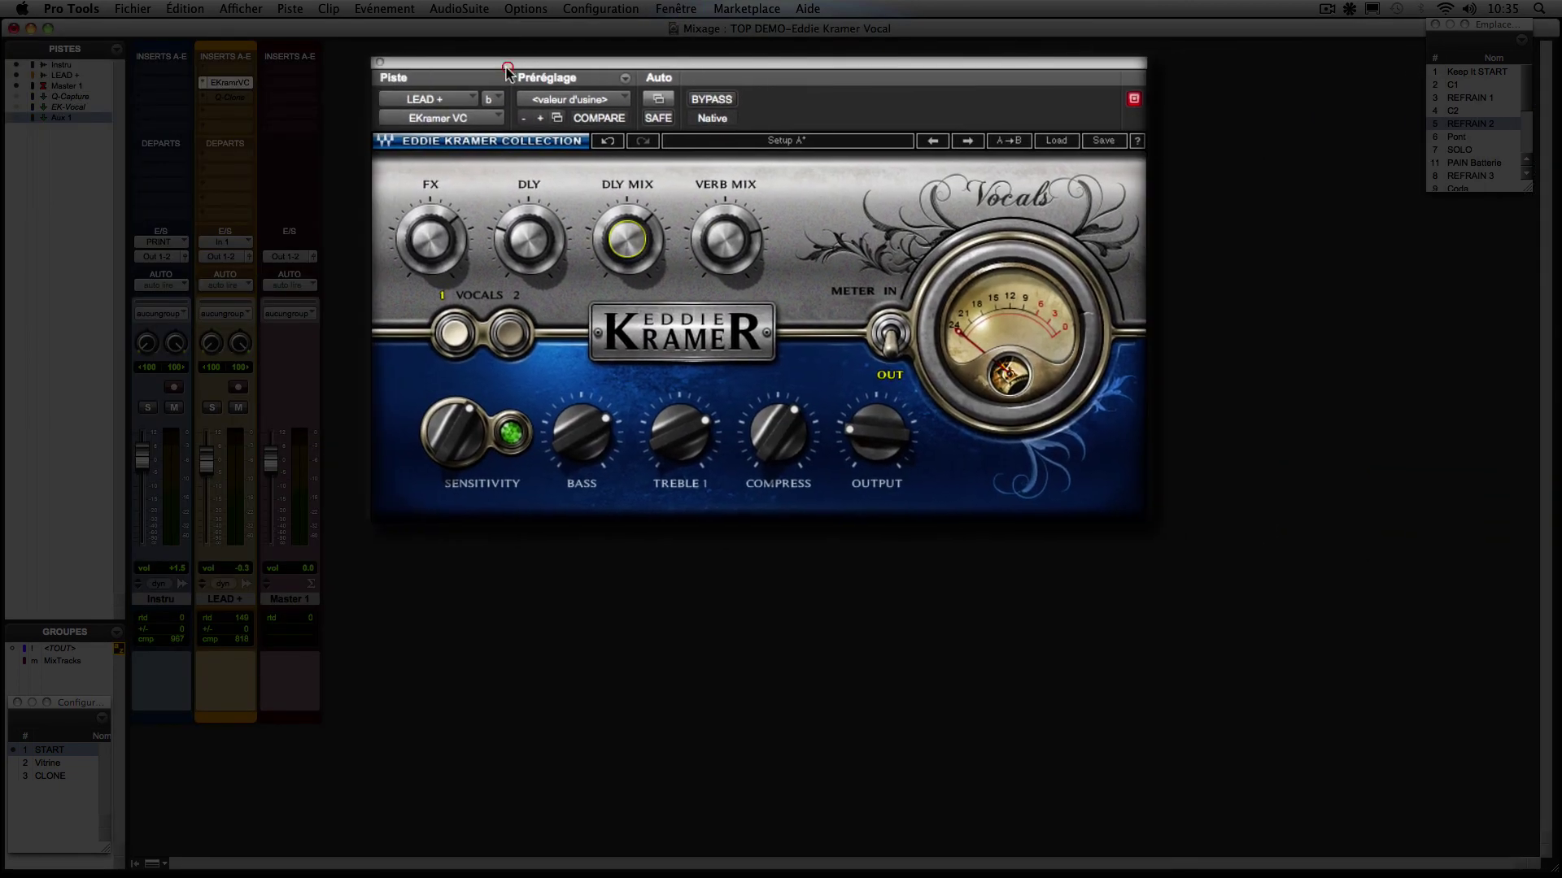
- Compare the second chorus with the plug-in bypassed and active, and set Output to -26.3
left_click(717, 103)
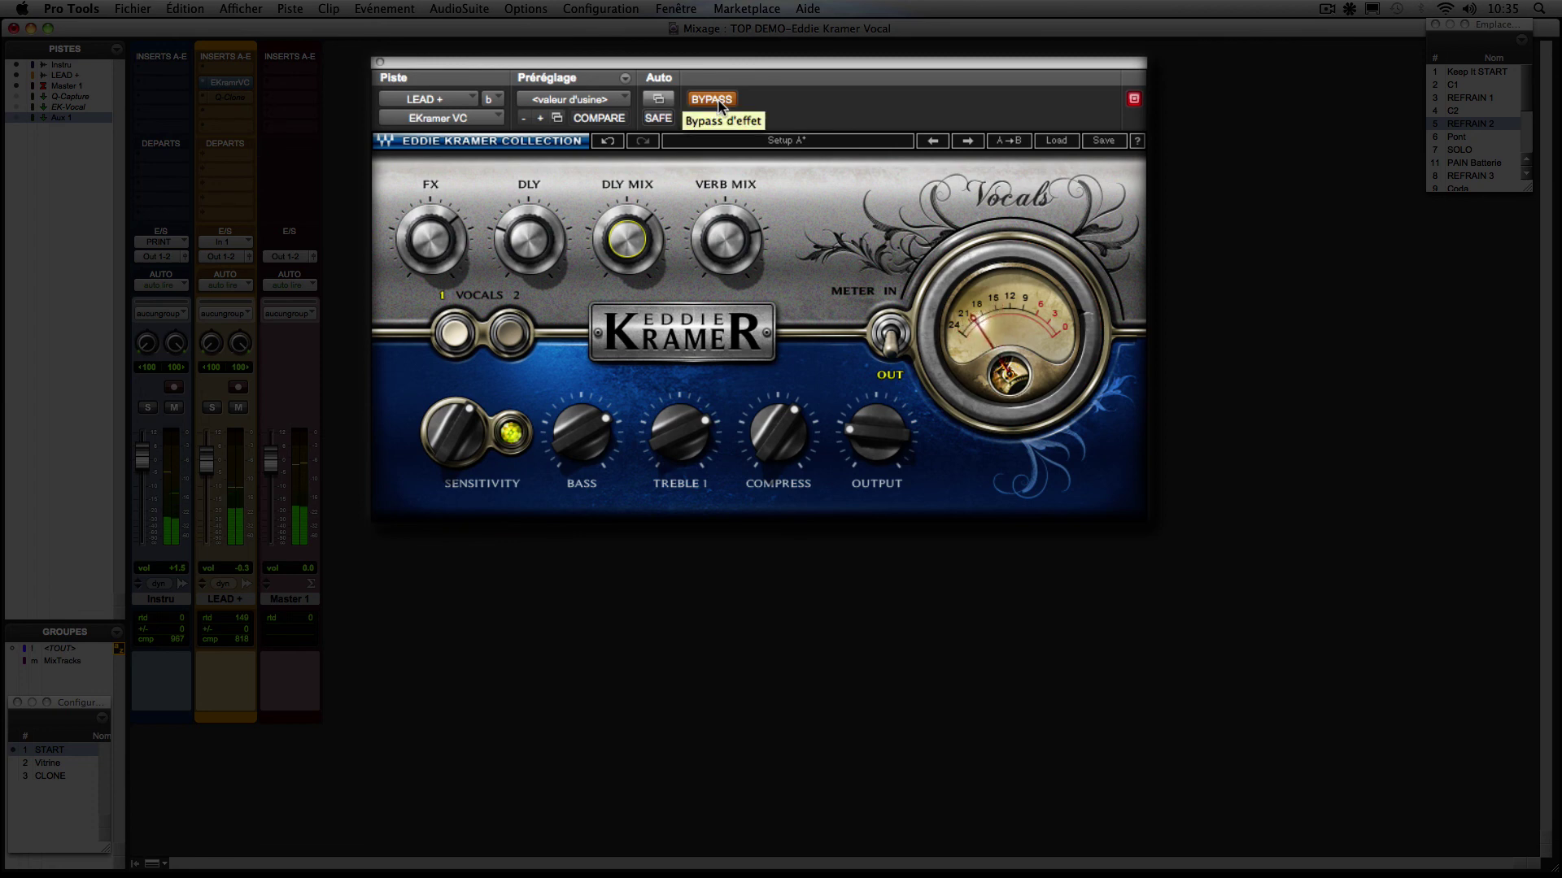
left_click(717, 102)
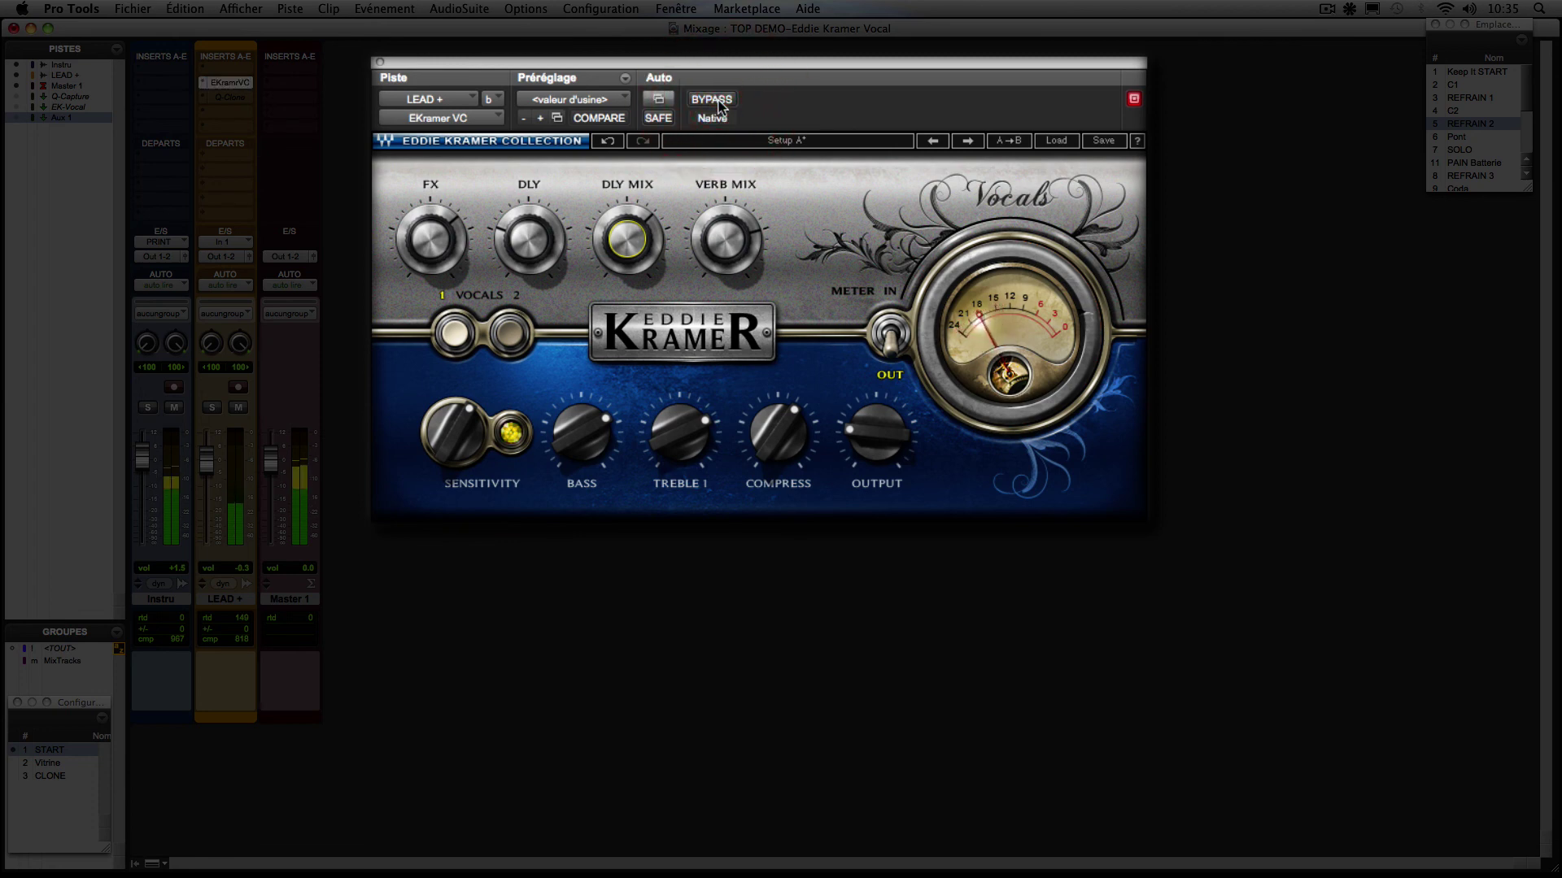
left_click(871, 431)
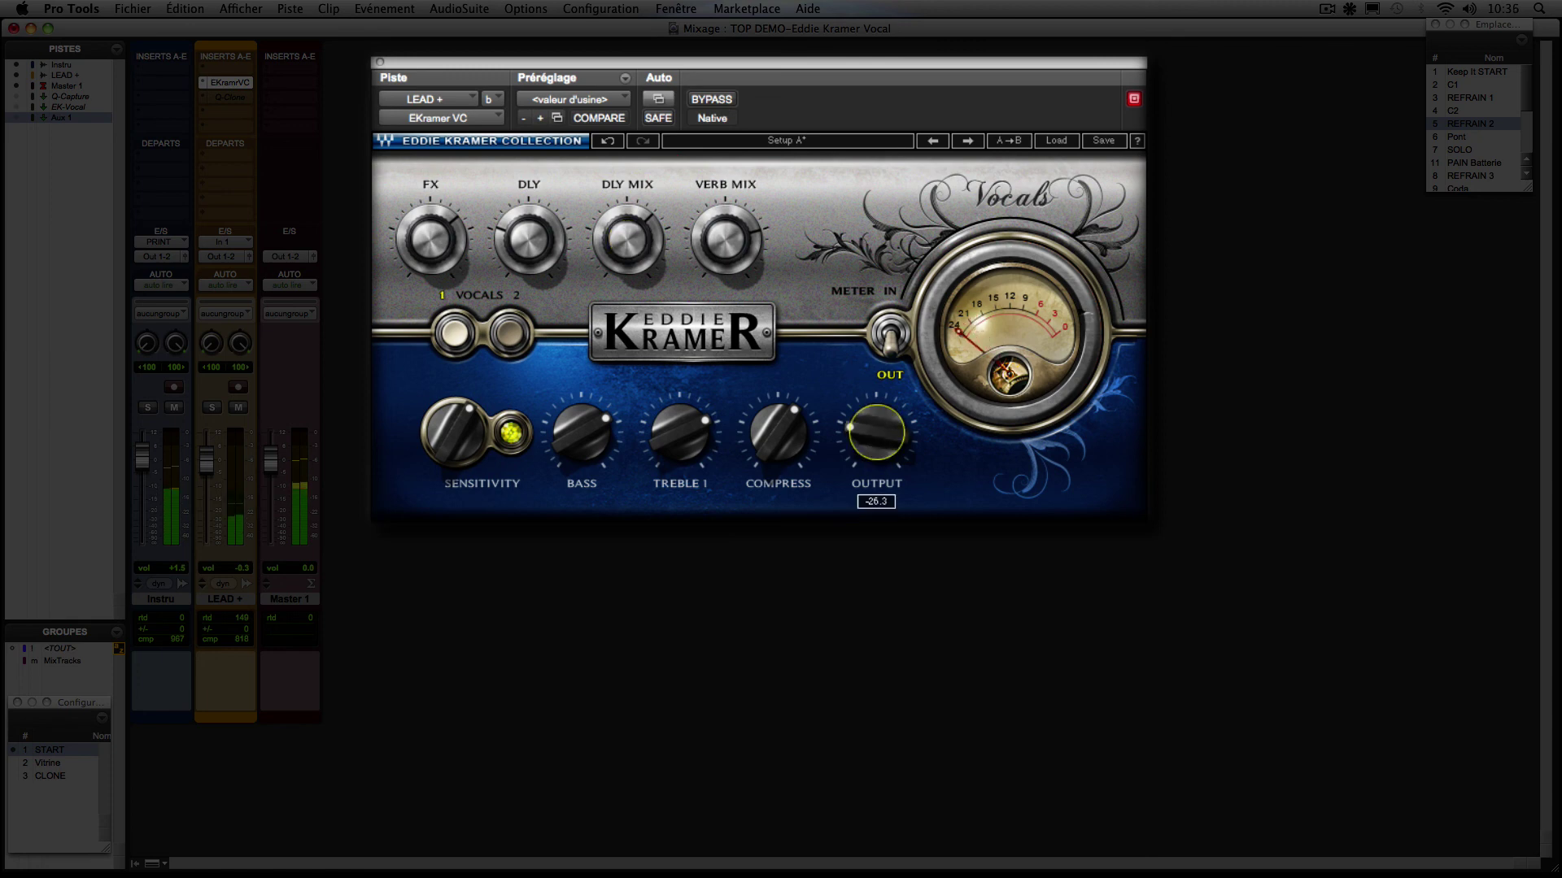